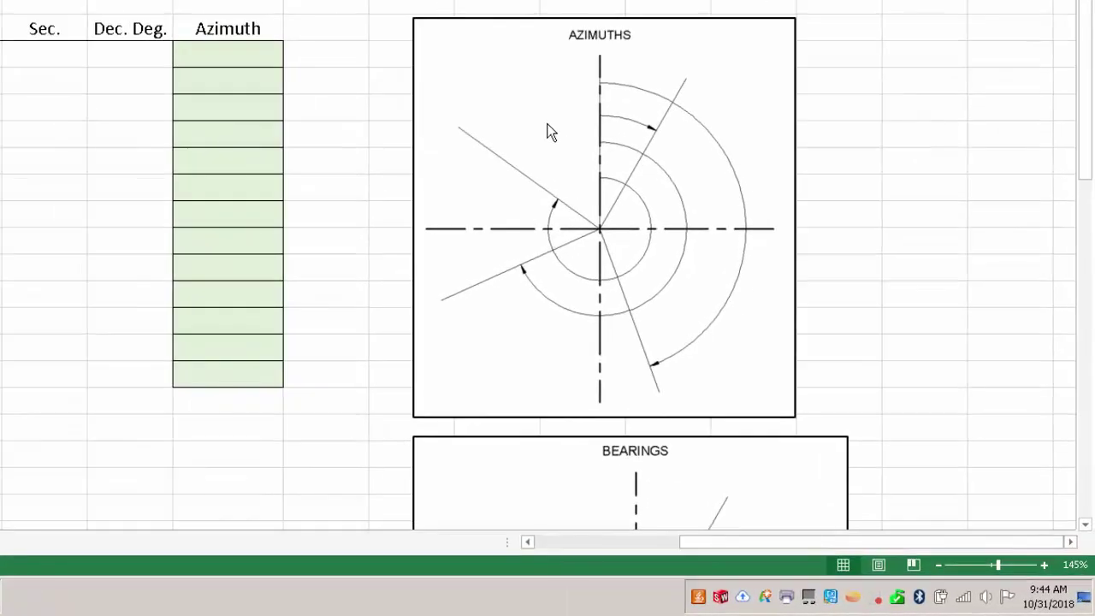
Step: Review the azimuth and bearing diagrams and the bearing-to-azimuth conversion figure, and return to the bearing table
scroll(906, 144, down, 4)
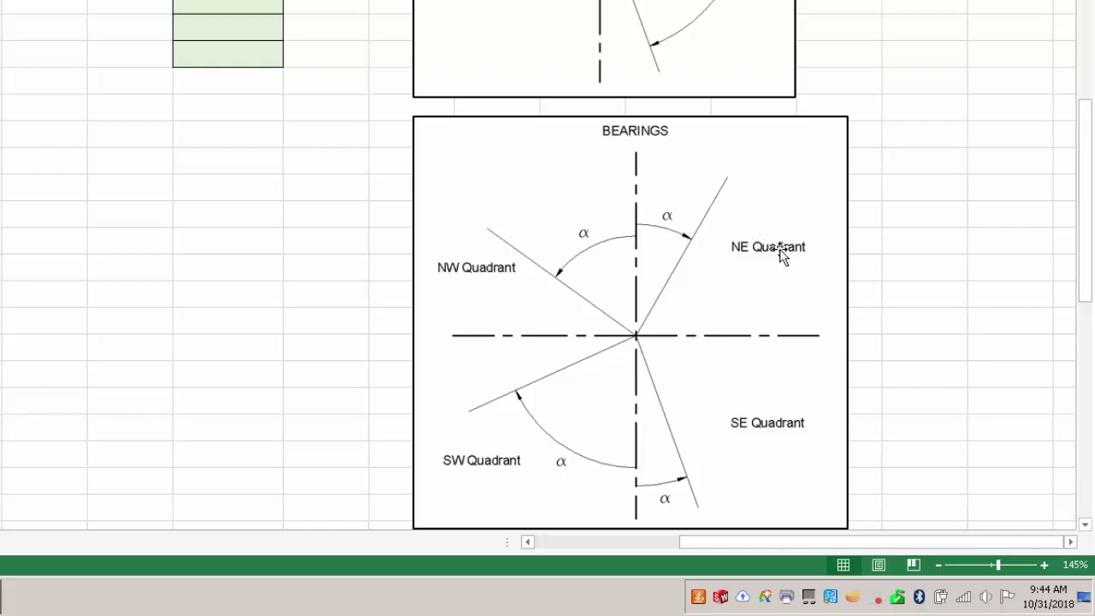
scroll(667, 246, down, 7)
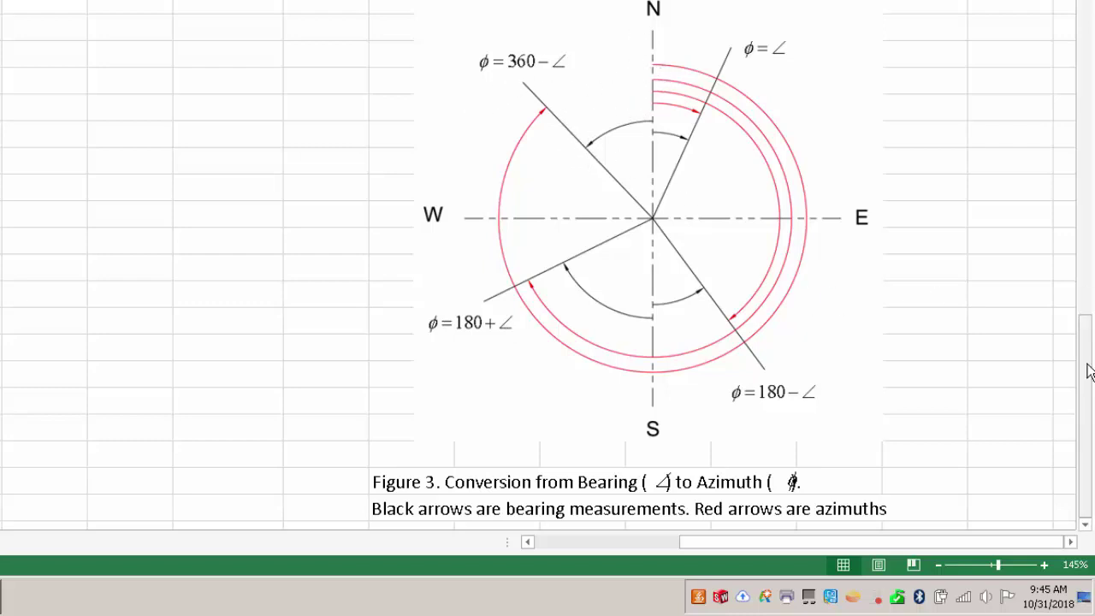
drag(1087, 367, 1085, 61)
drag(753, 542, 565, 542)
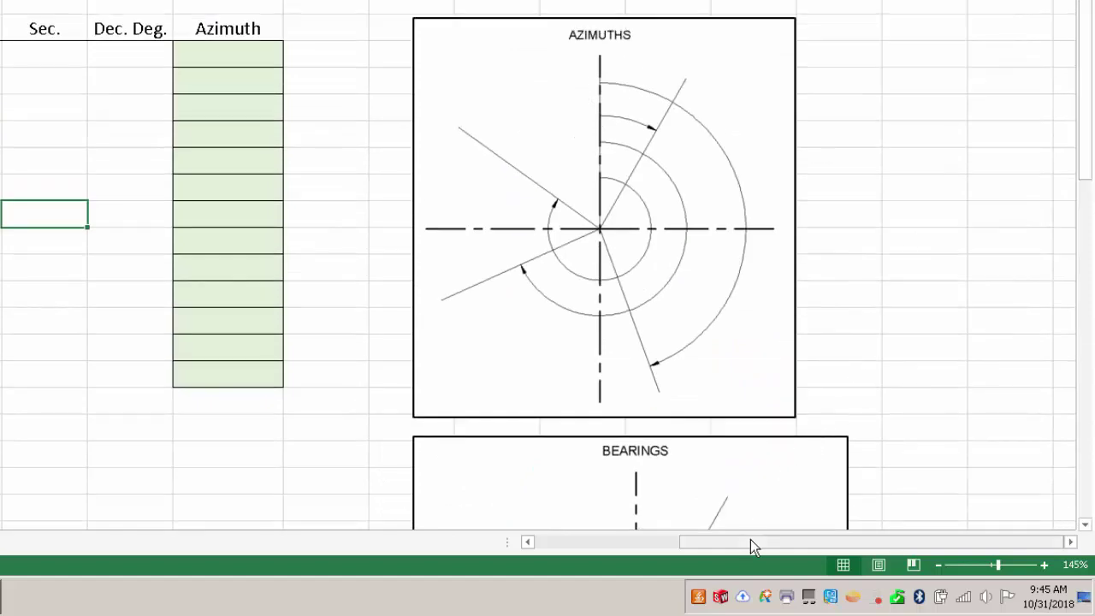
click(291, 285)
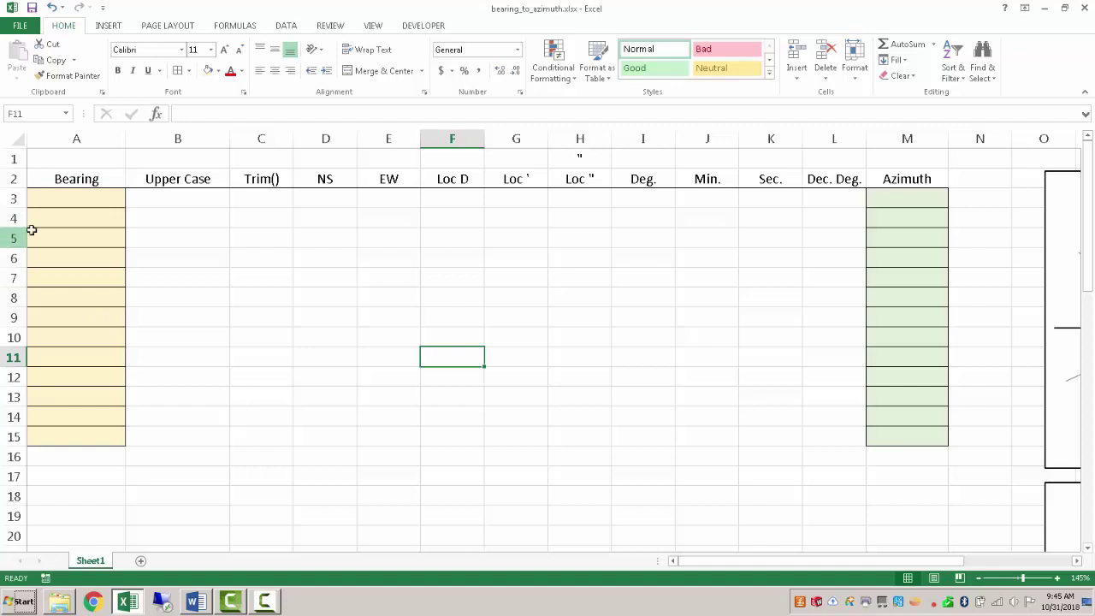
Step: Enter the bearing N45d15'16.7"E in cell A3 of the Bearing column
click(67, 199)
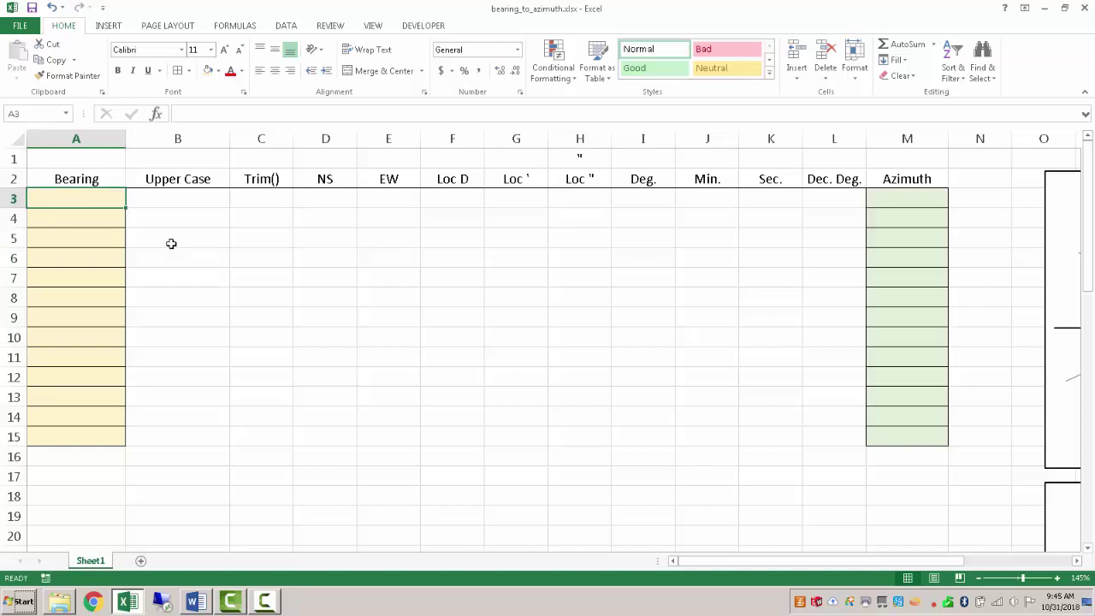
text(N45d)
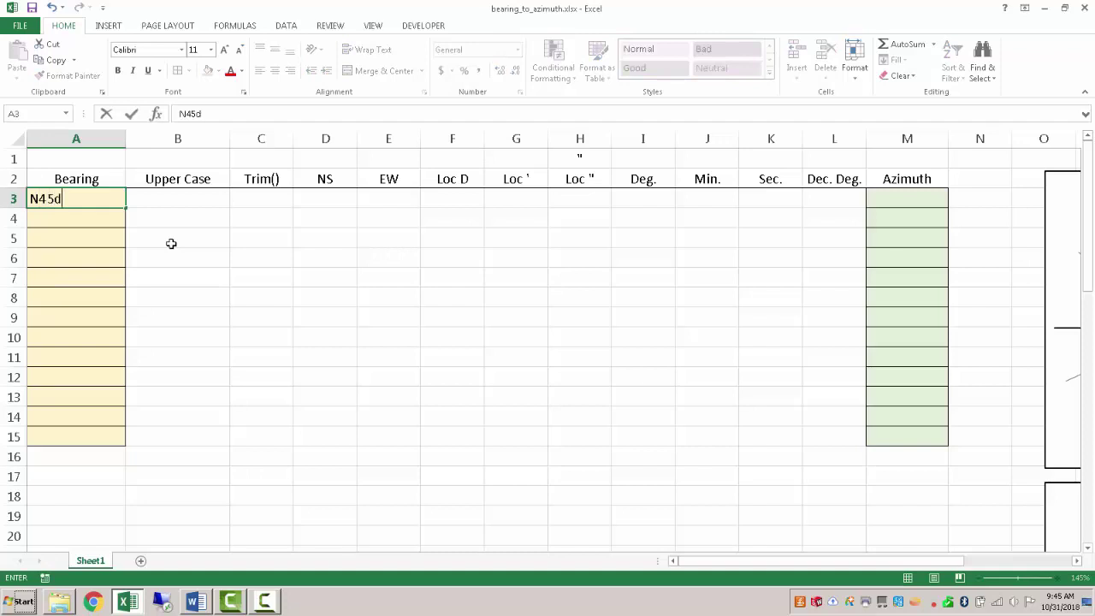
text(15'16.7"E)
key(Return)
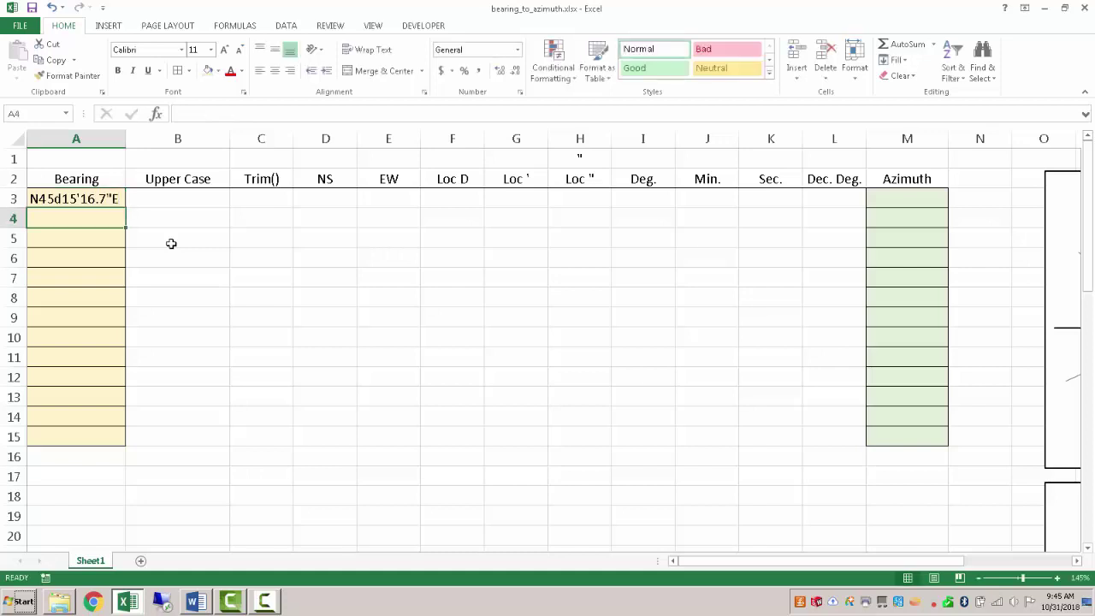
Step: Add a copy of the A3 bearing in A4 with leading and trailing spaces, and widen columns A and B slightly
click(73, 198)
key(ctrl+c)
click(75, 216)
key(ctrl+v)
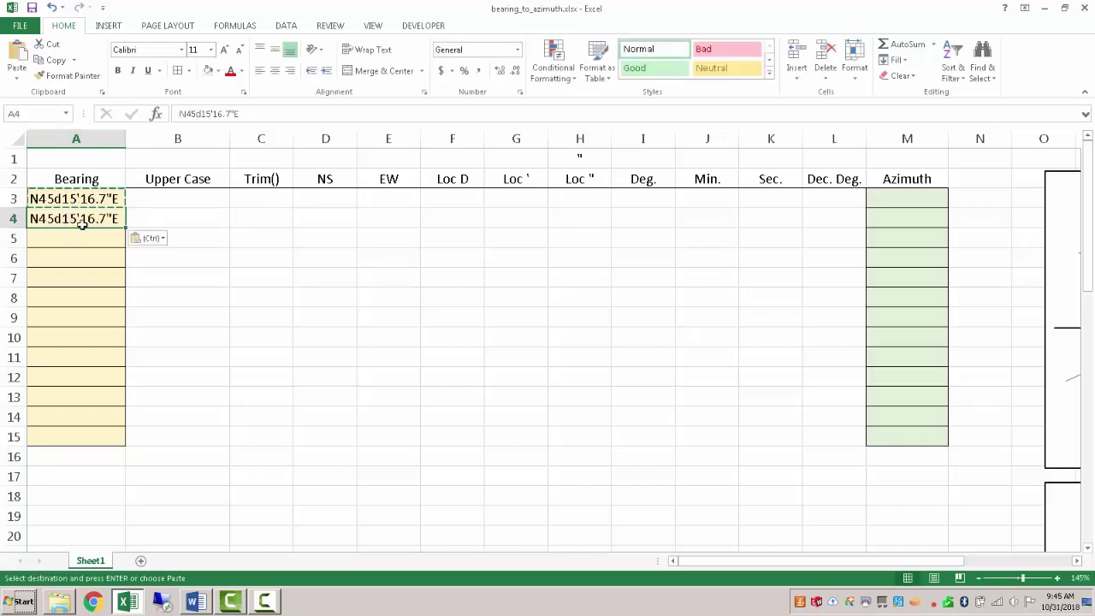
click(177, 115)
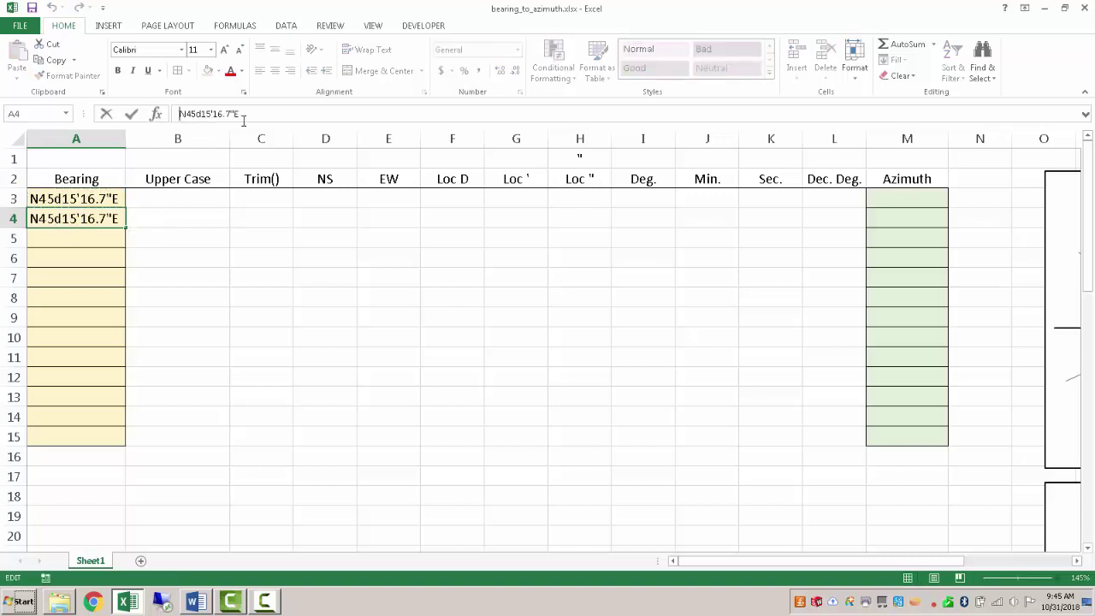
click(250, 114)
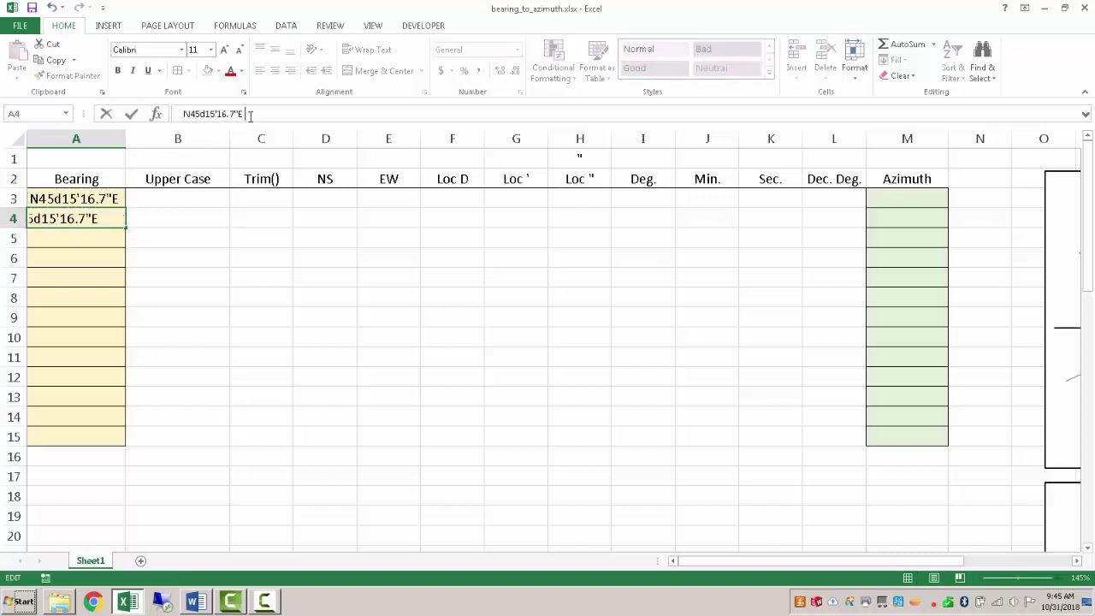
click(164, 271)
drag(126, 140, 135, 139)
drag(240, 140, 248, 141)
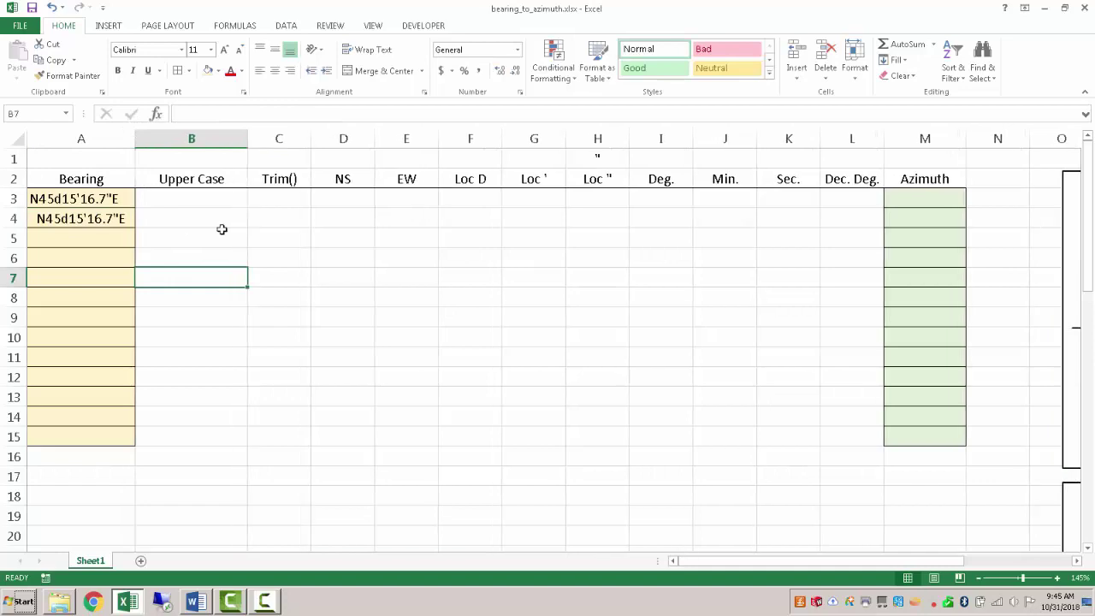
Step: Enter =LEFT(A3,1) in D3 of the NS column to extract the bearing's first character
click(343, 217)
click(351, 204)
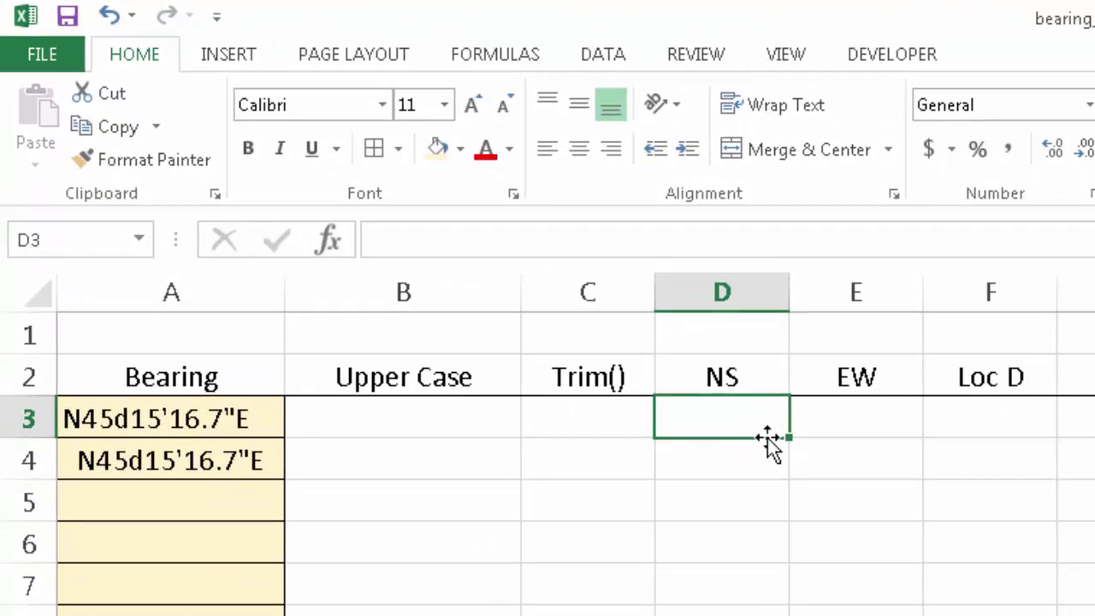
text(=Left()
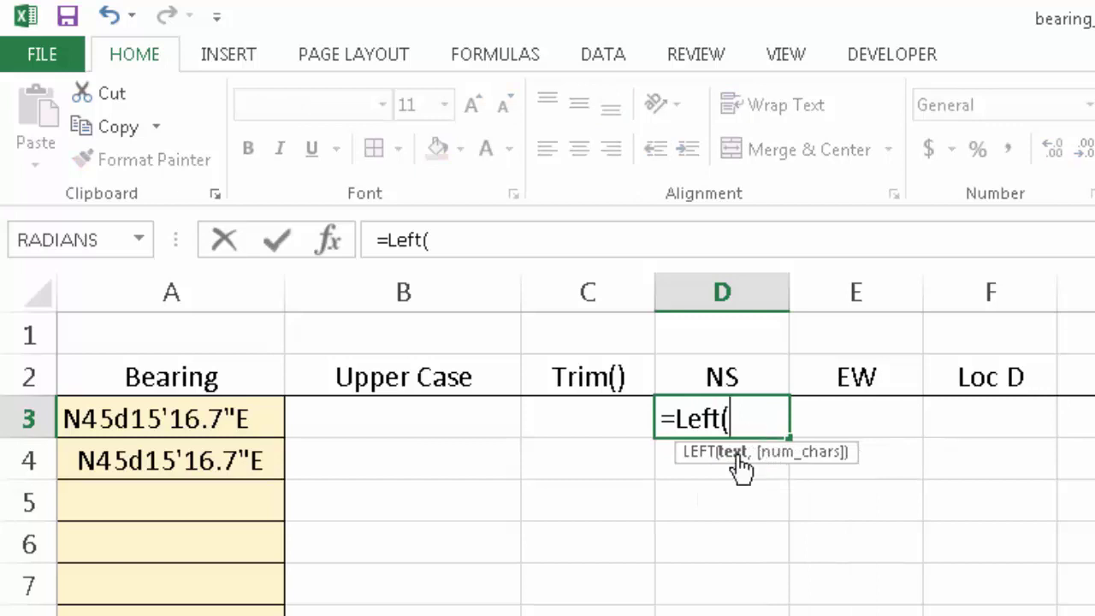
click(224, 419)
text(,1))
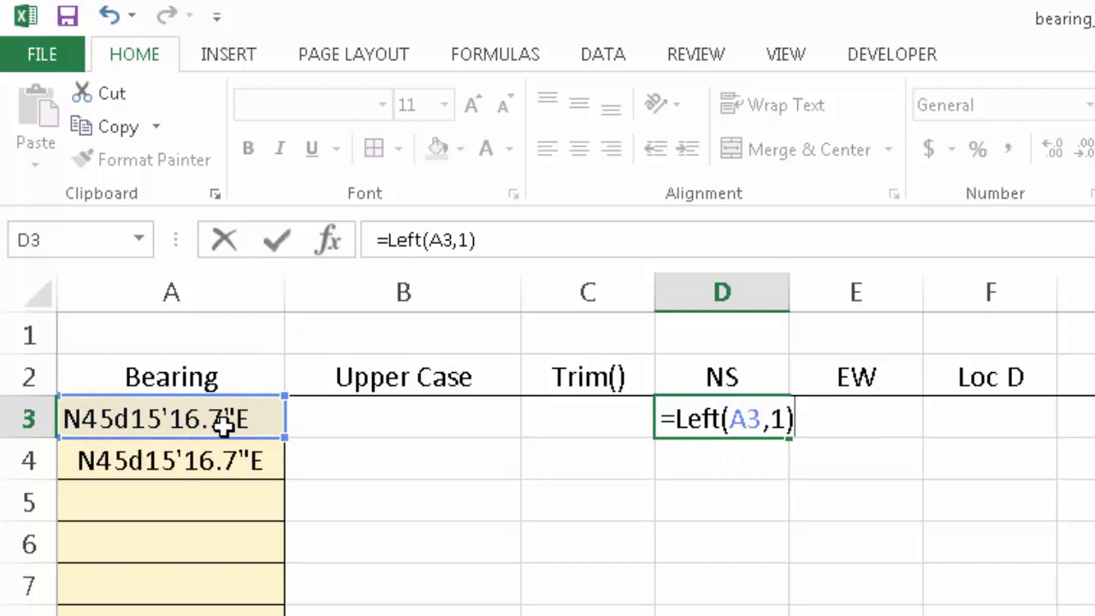
key(Return)
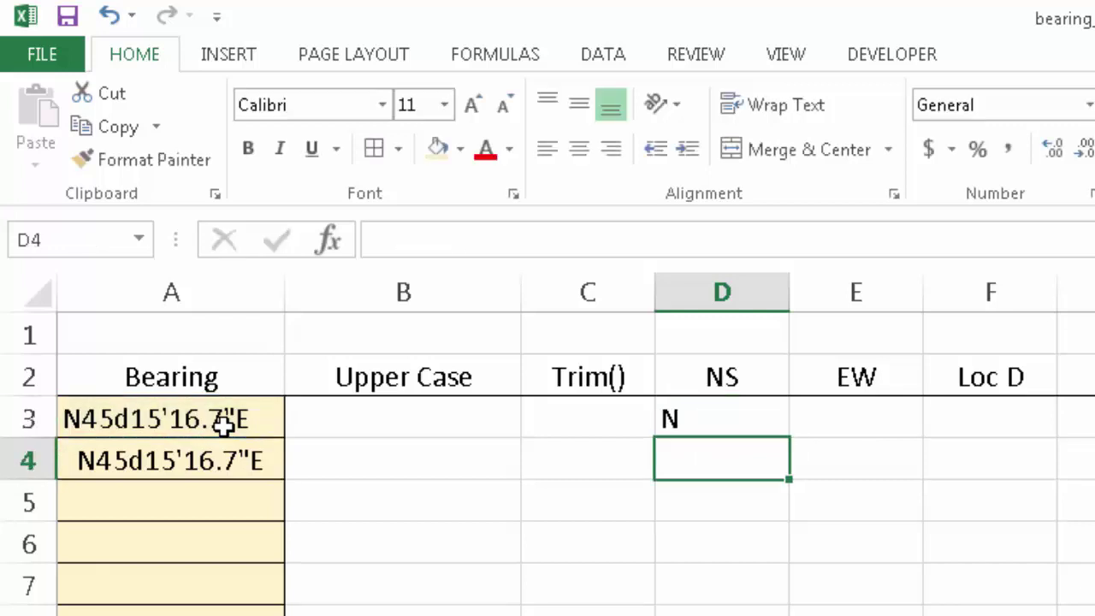
Step: Fill the LEFT formula from D3 down to D4 and check the copied formula
click(703, 430)
drag(789, 438, 777, 466)
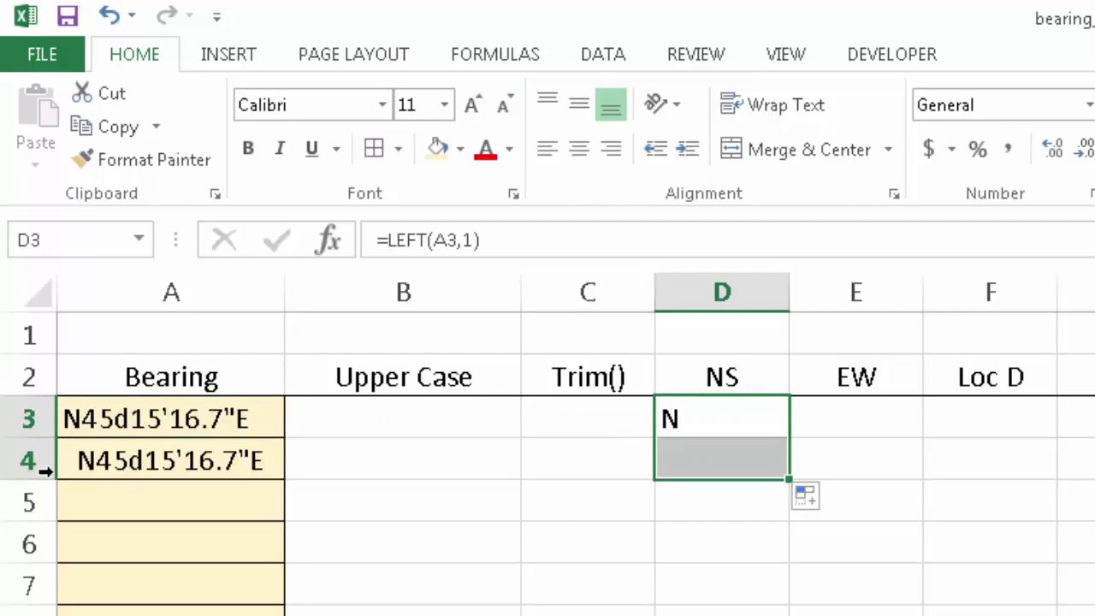
click(712, 456)
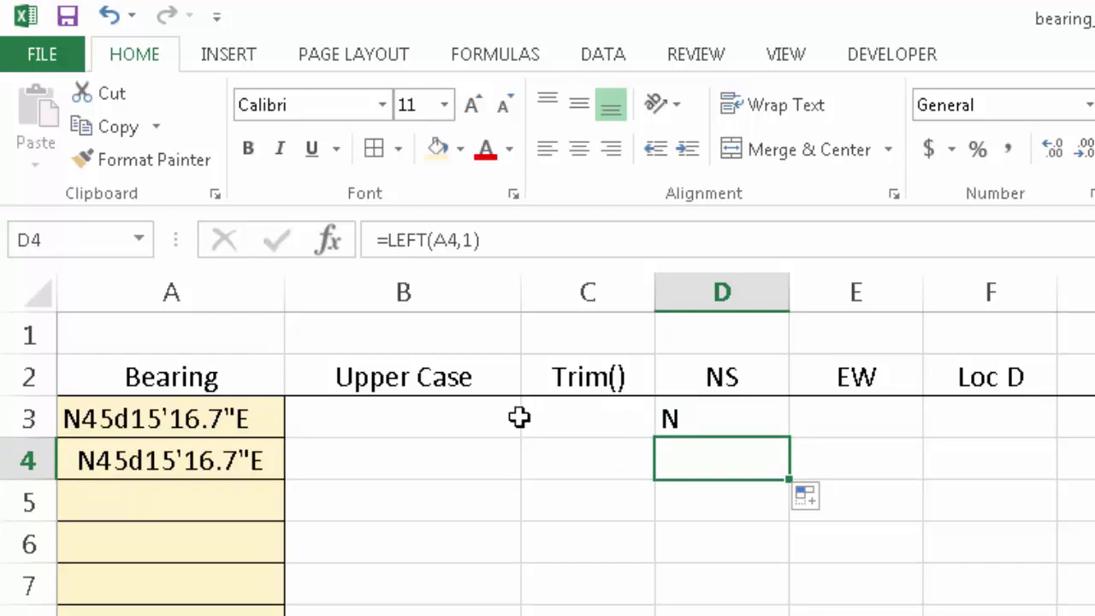
Step: Enter =UPPER(A3) in B3 of the Upper Case column to convert the bearing to capitals
click(602, 414)
click(430, 419)
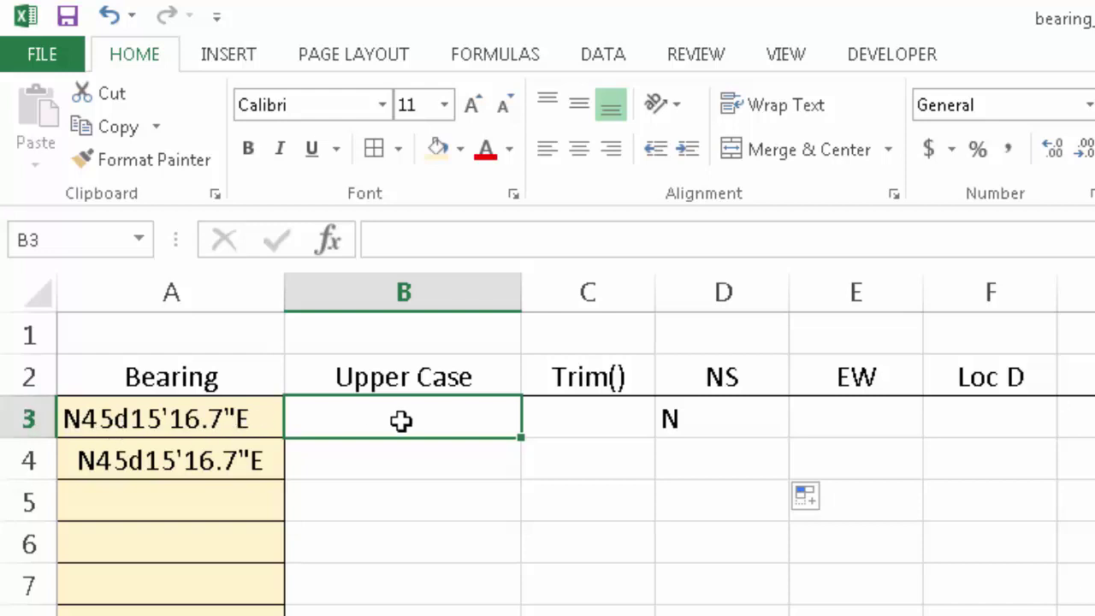
text(=upp)
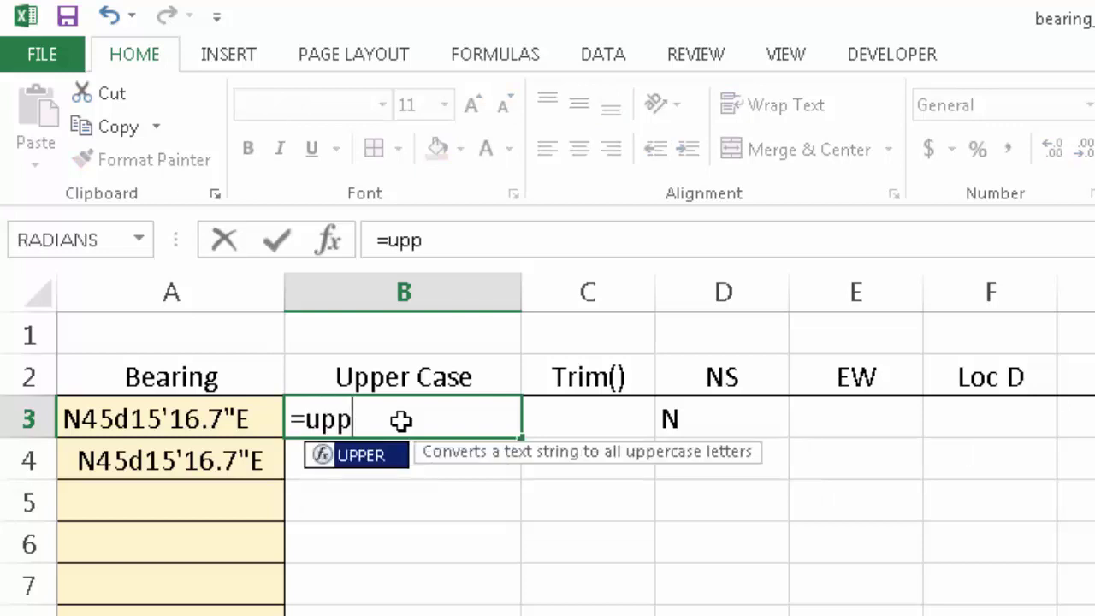
key(Tab)
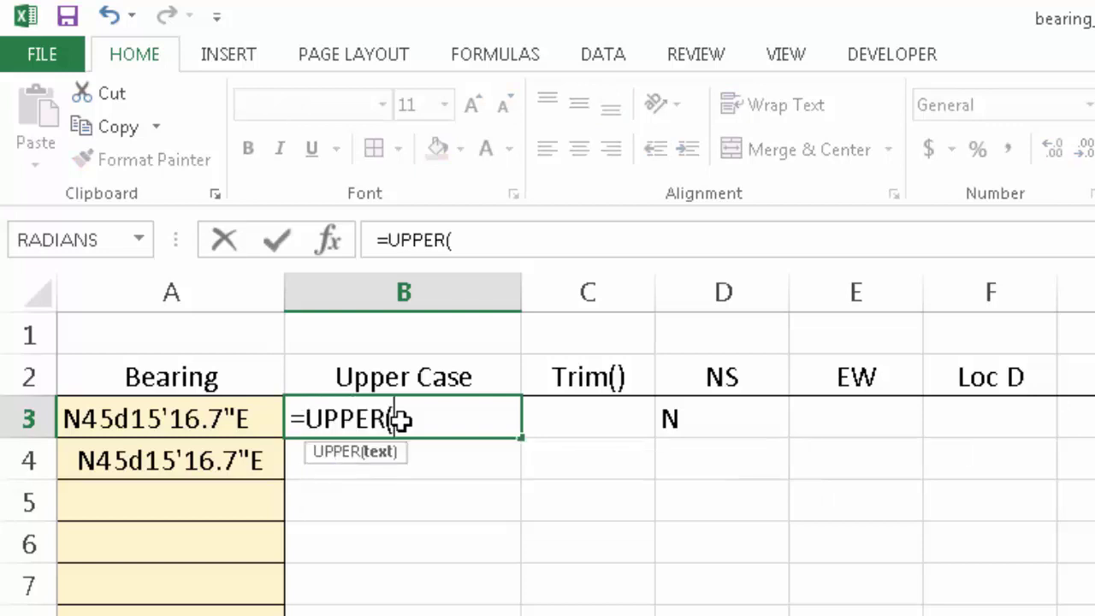
click(184, 418)
text())
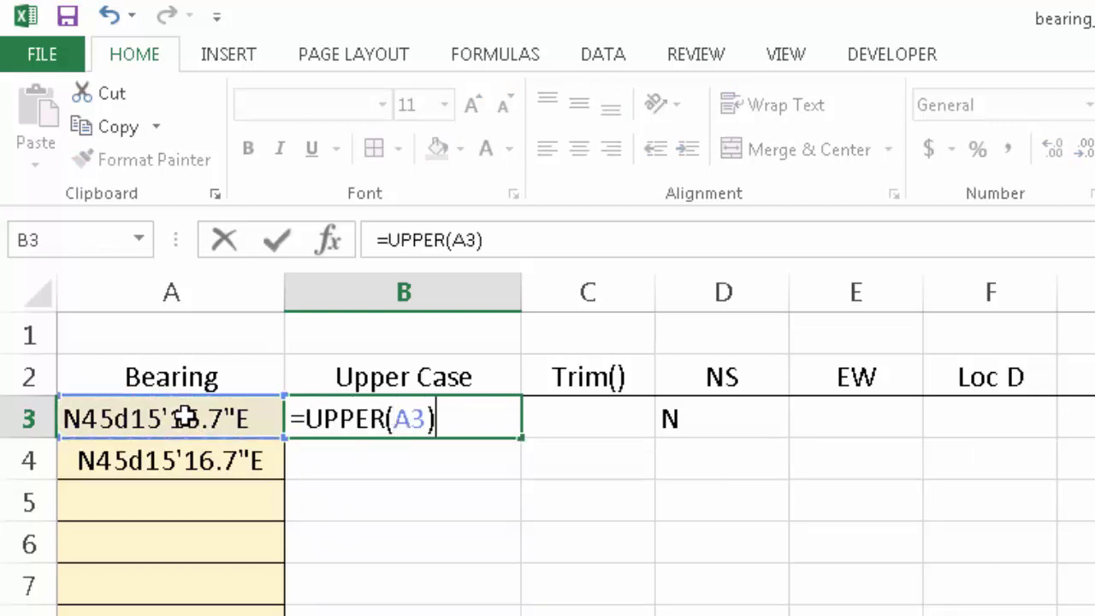
key(Return)
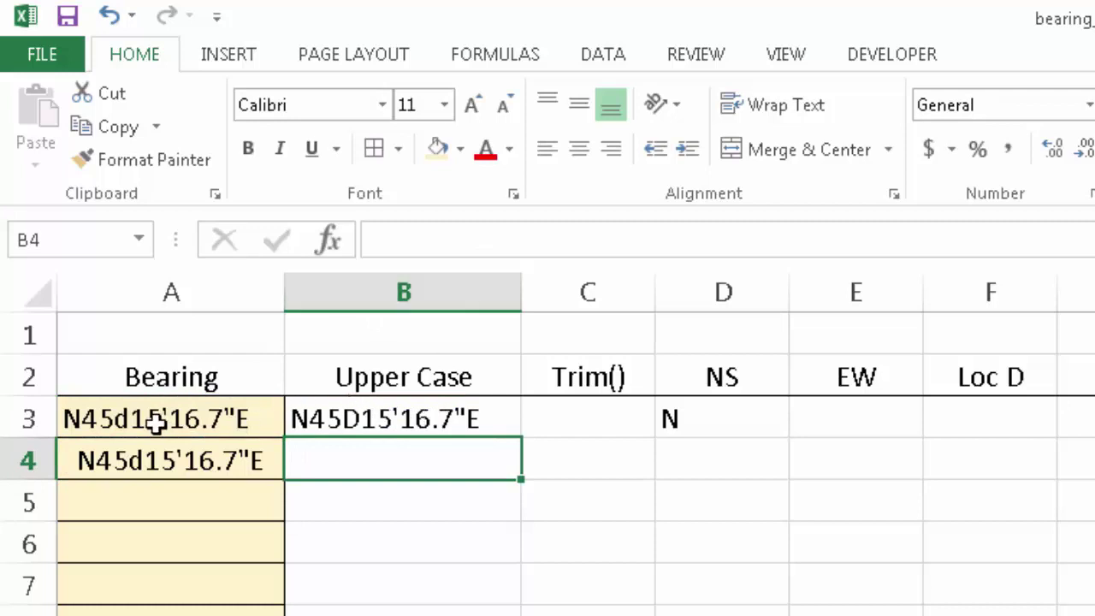
Step: Change the N in the A4 bearing to lowercase n and fill the UPPER formula from B3 down to B4
click(156, 453)
click(401, 239)
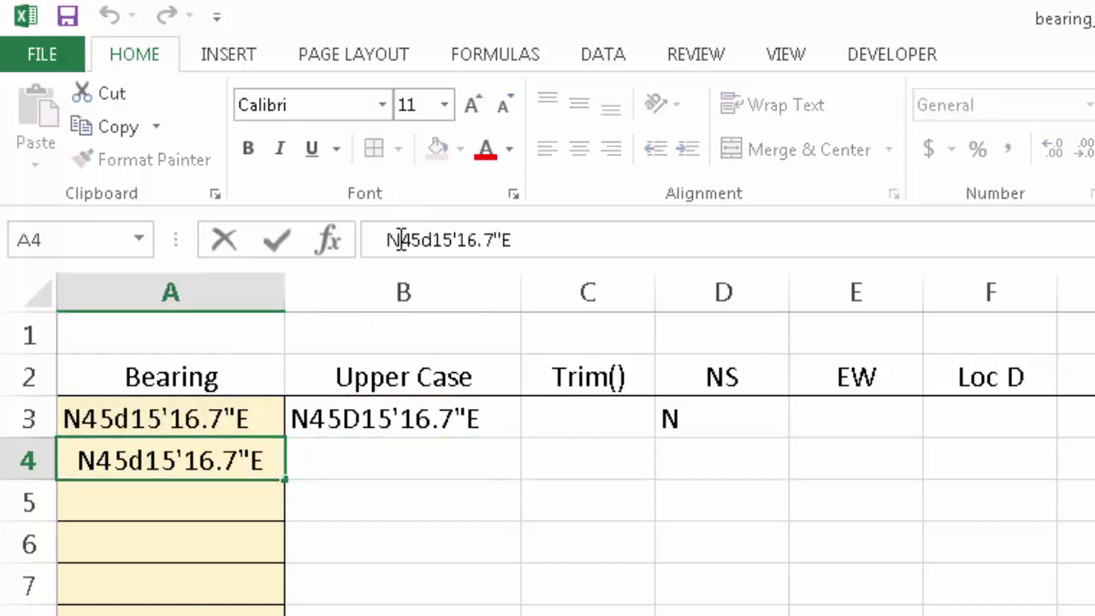
key(BackSpace)
text(n)
key(Return)
click(436, 419)
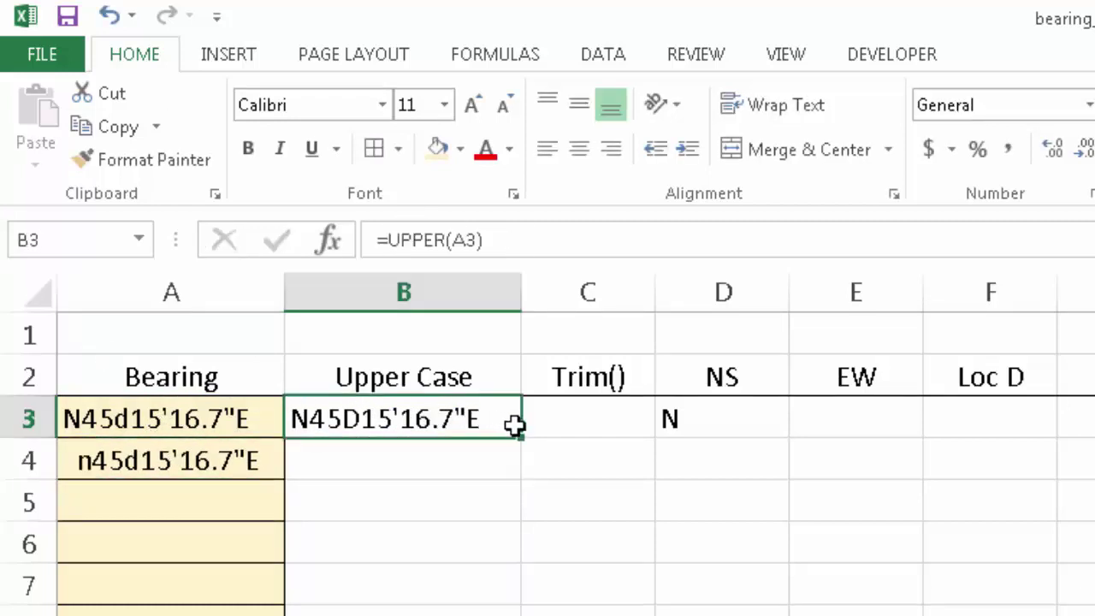
drag(518, 434, 523, 475)
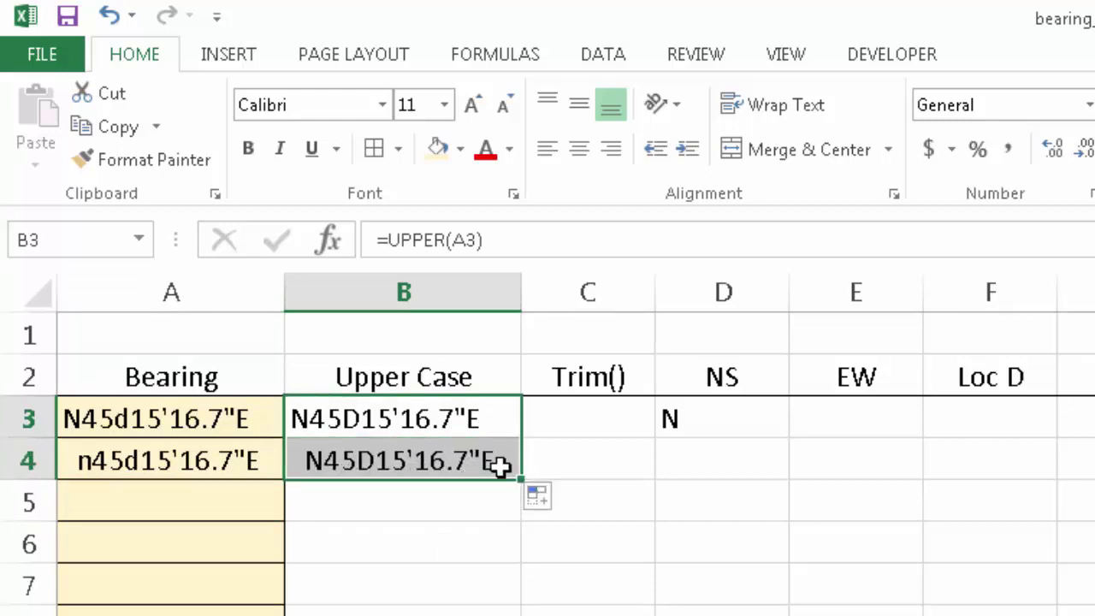
Step: Enter =TRIM(B3) in C3 to strip extra spaces, and widen column C to fit the whole bearing
click(587, 422)
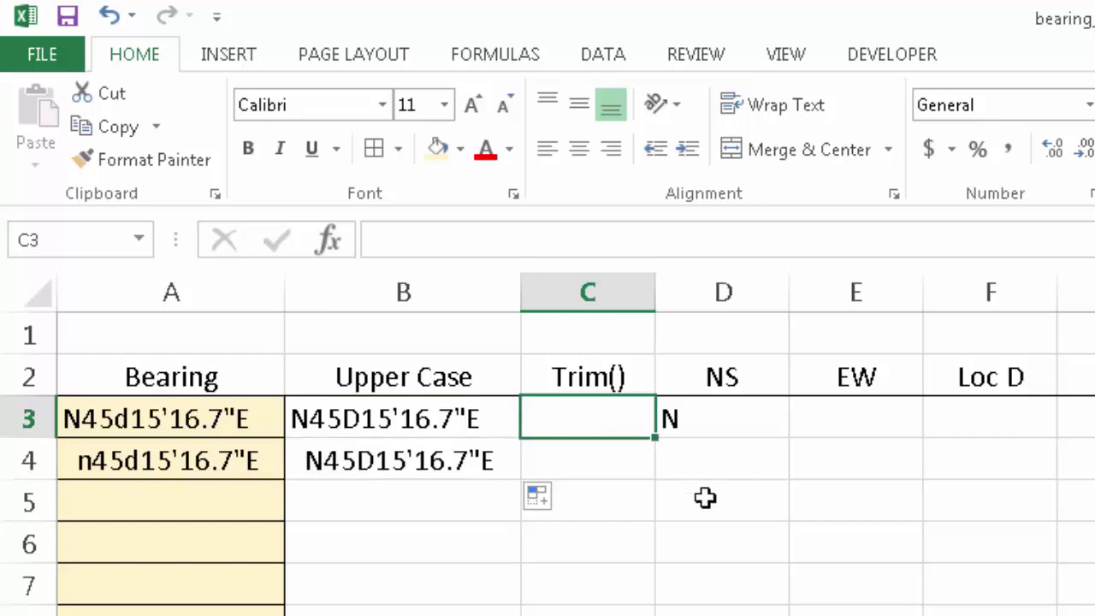
text(=trim()
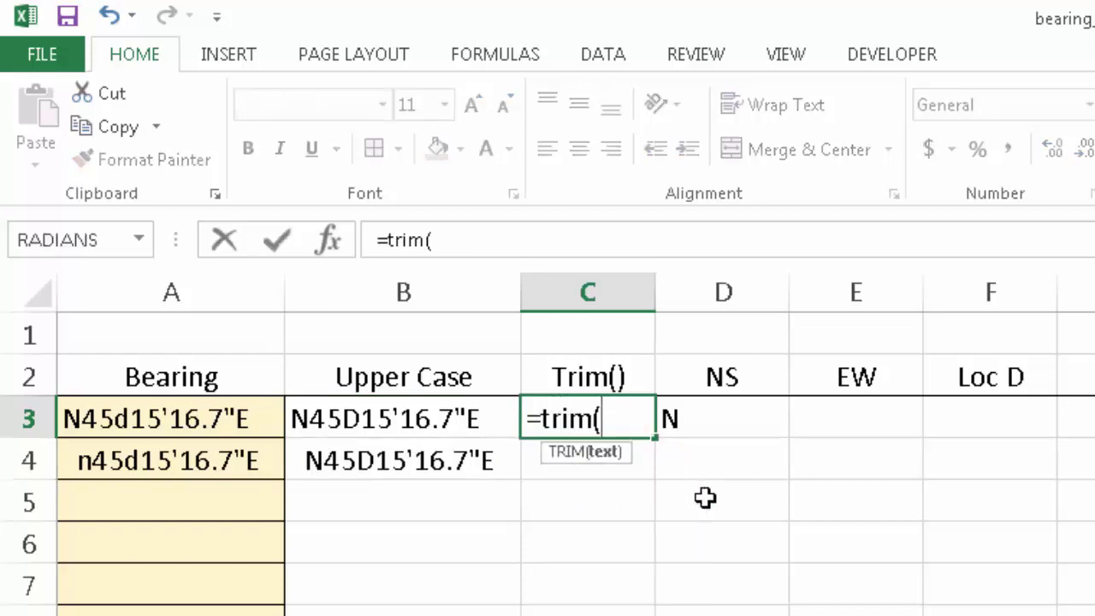
click(411, 419)
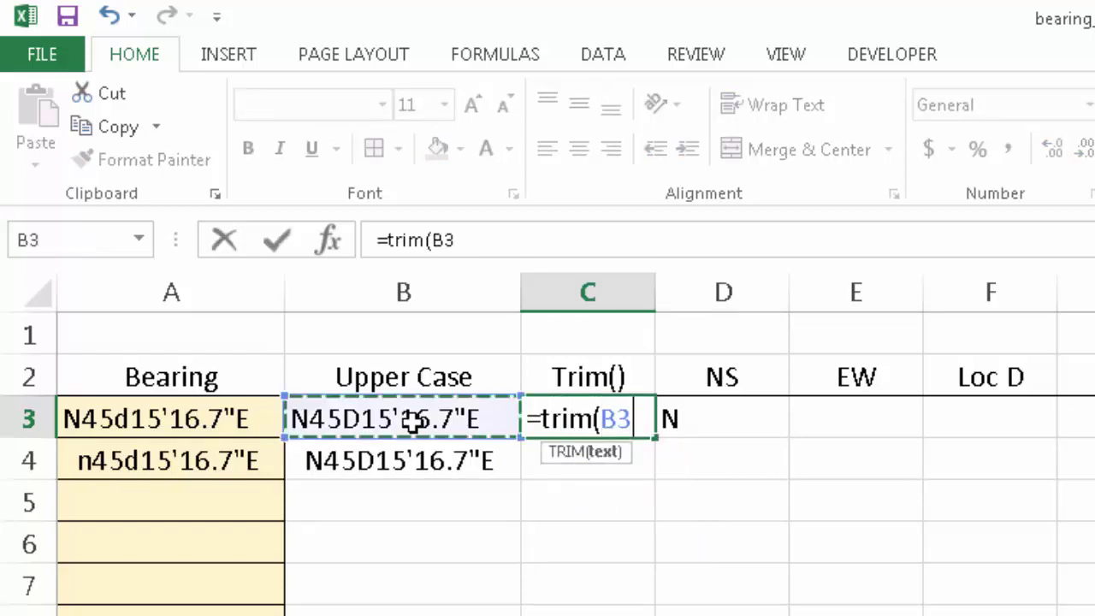
key(Return)
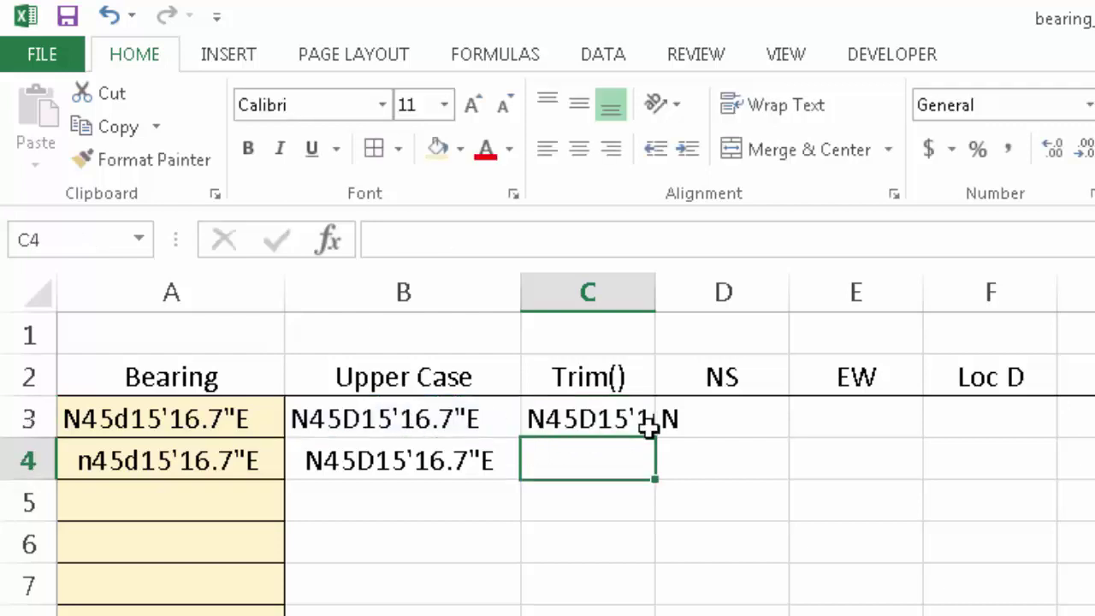
drag(656, 292, 740, 293)
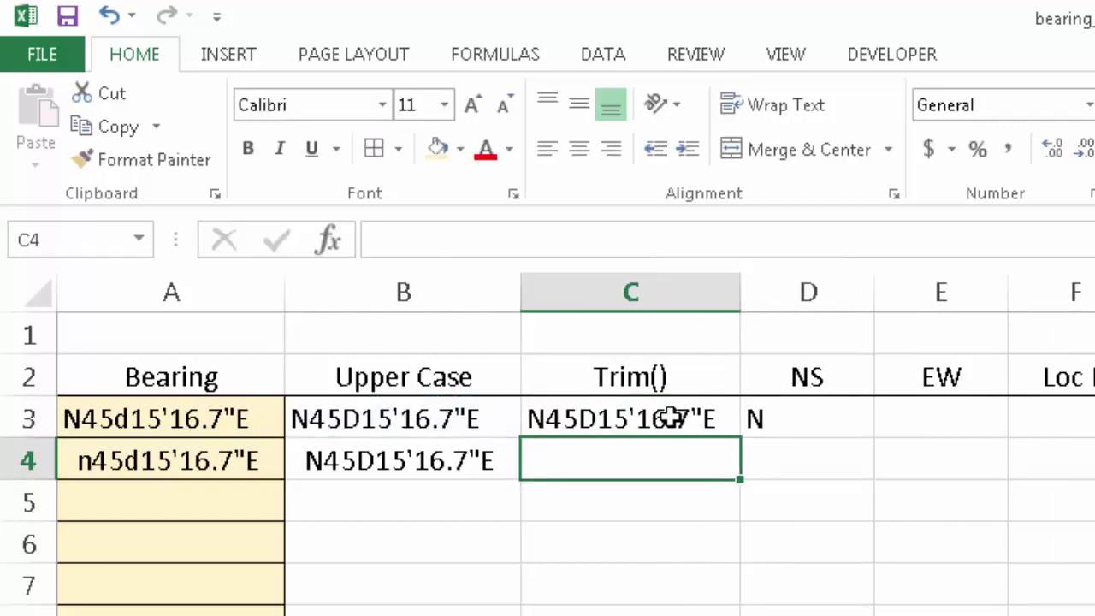
Step: Fill the TRIM formula from C3 down to C4
click(676, 416)
drag(745, 437, 691, 484)
click(624, 533)
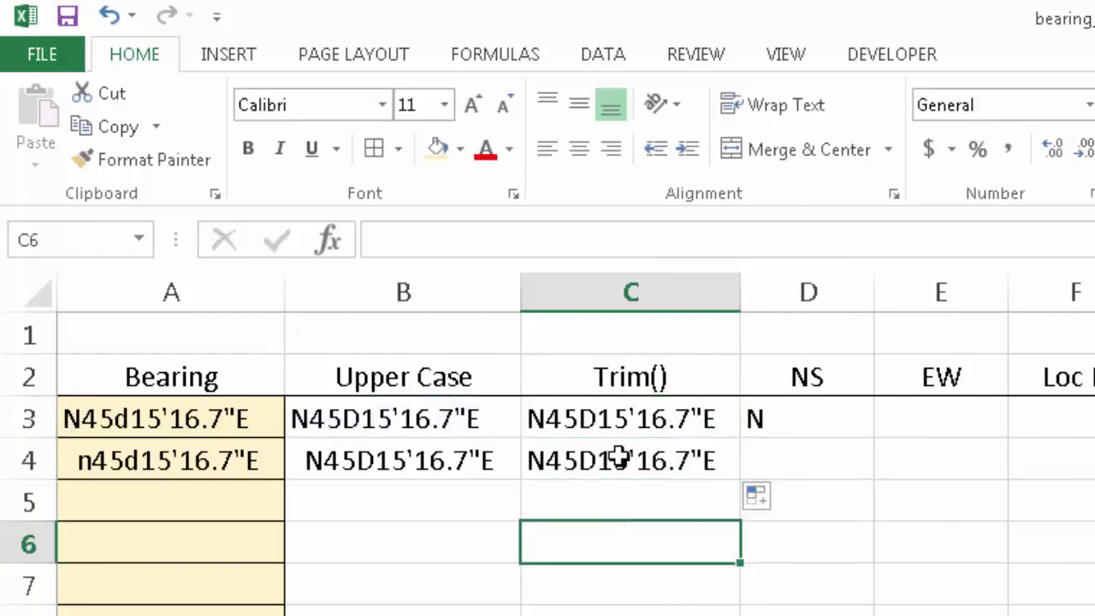
Step: Compare the cleaned bearings in C3:C4 with the original entries in A3:A4
click(616, 459)
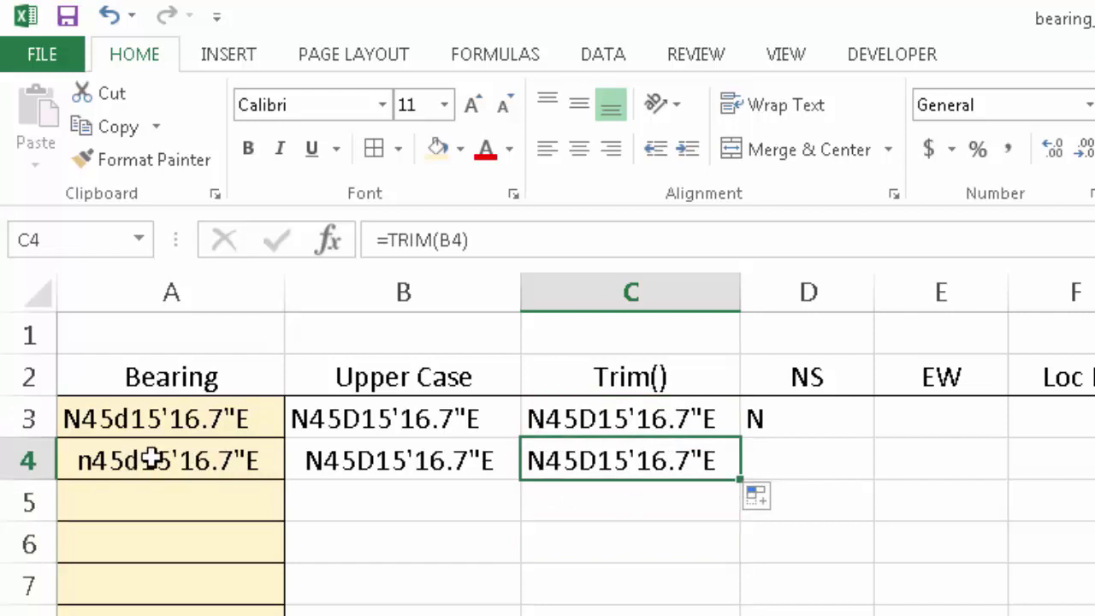
click(114, 458)
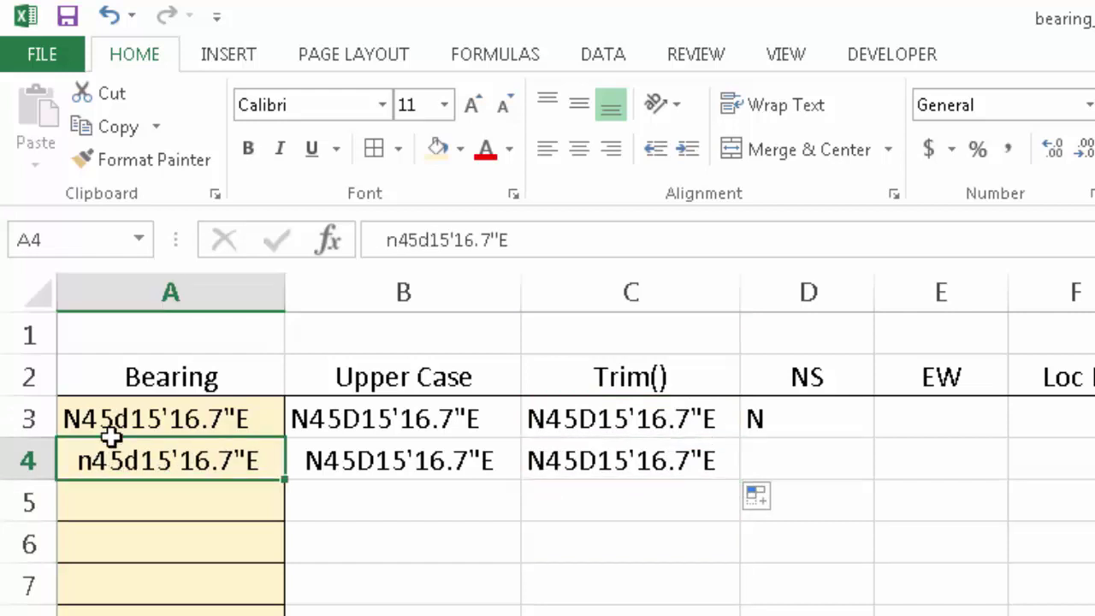
drag(577, 418, 577, 445)
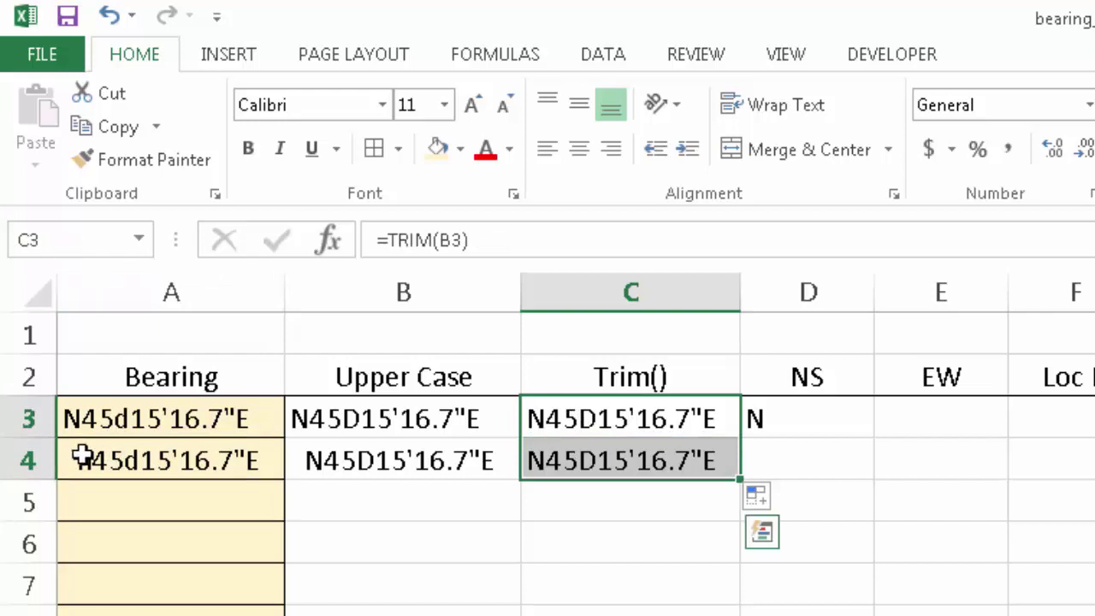
click(86, 450)
drag(81, 415, 90, 460)
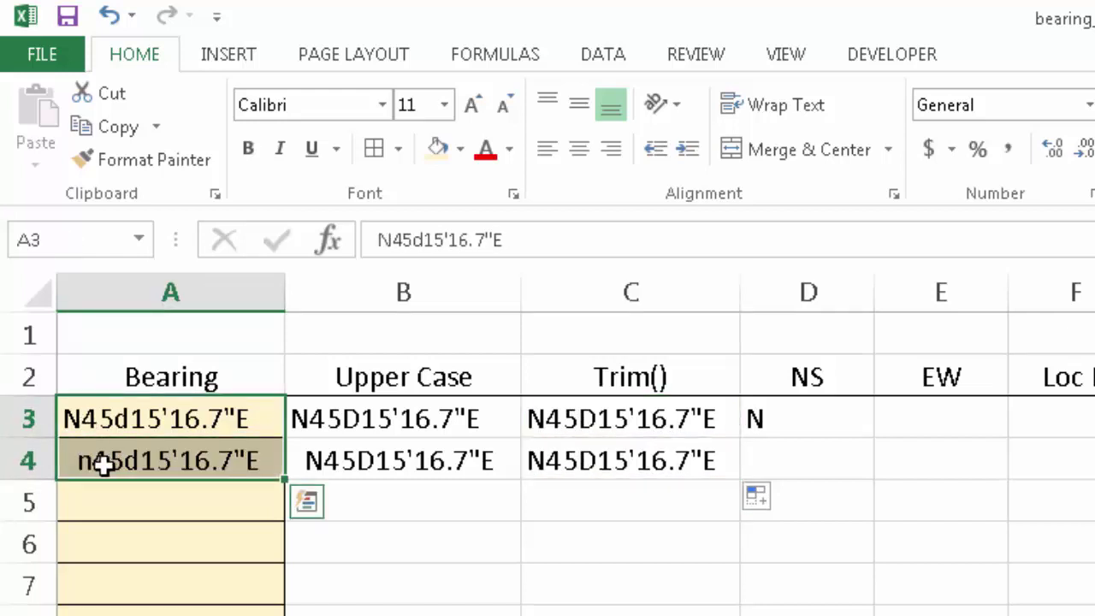
Step: Color the text of the Trim() column red from C3 downward
click(91, 462)
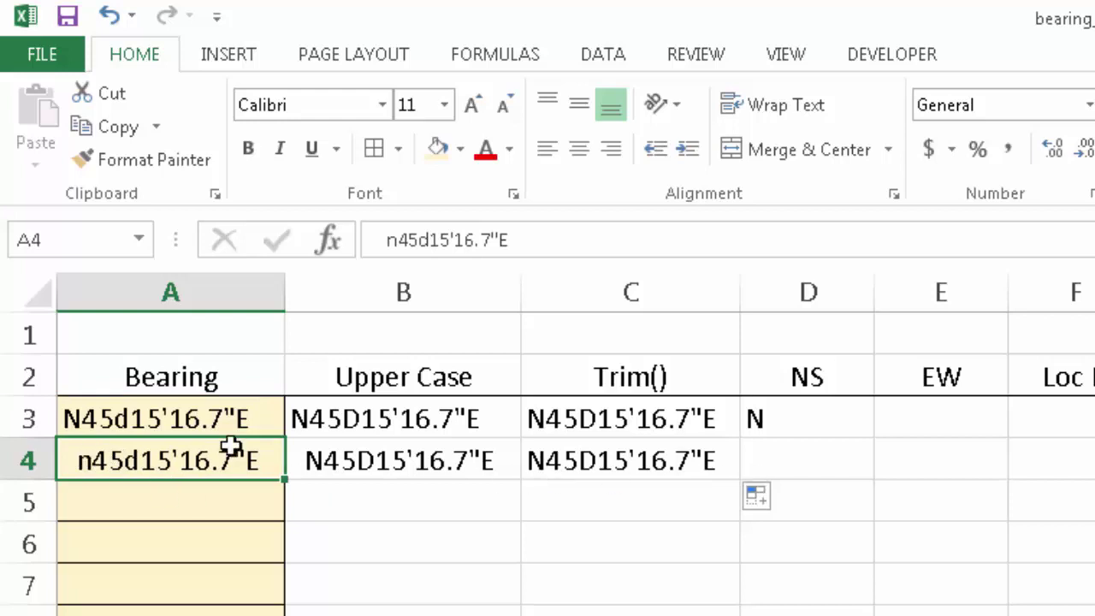
click(611, 427)
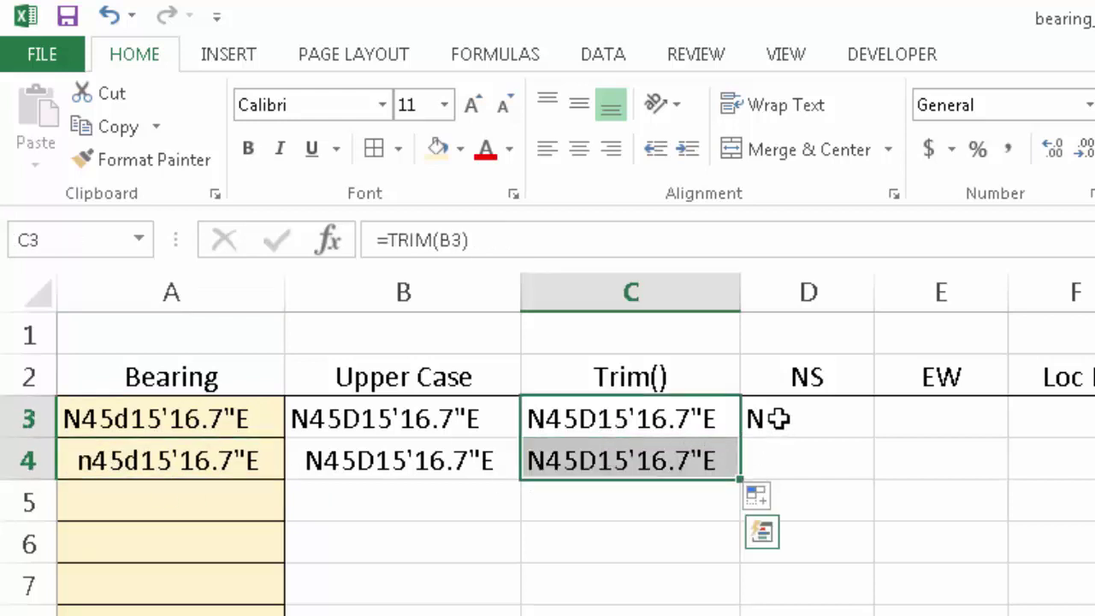
click(627, 513)
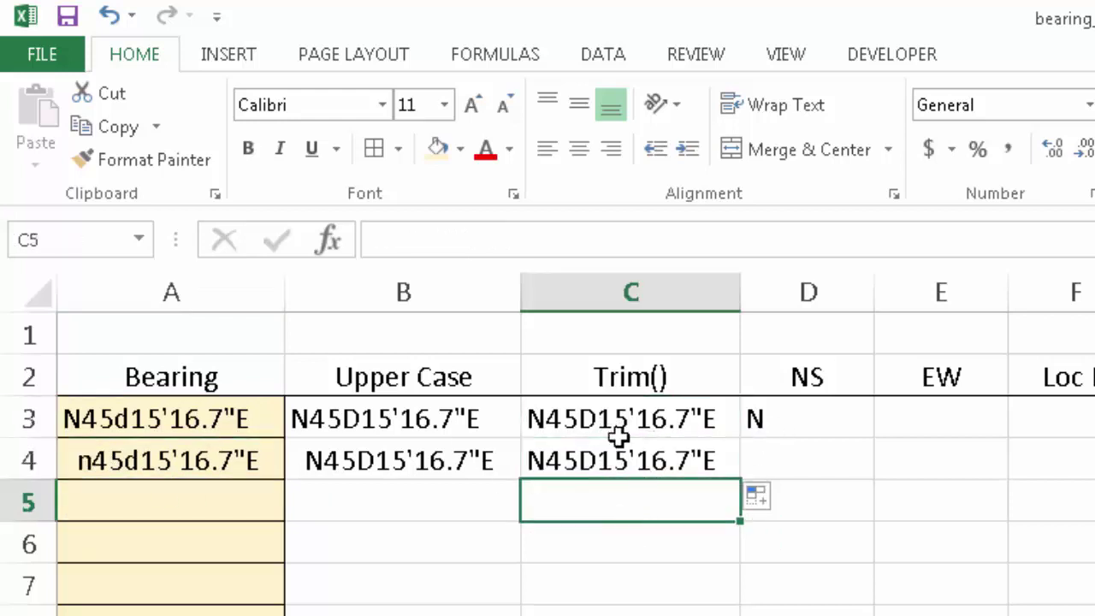
drag(615, 418, 603, 615)
click(486, 153)
click(824, 588)
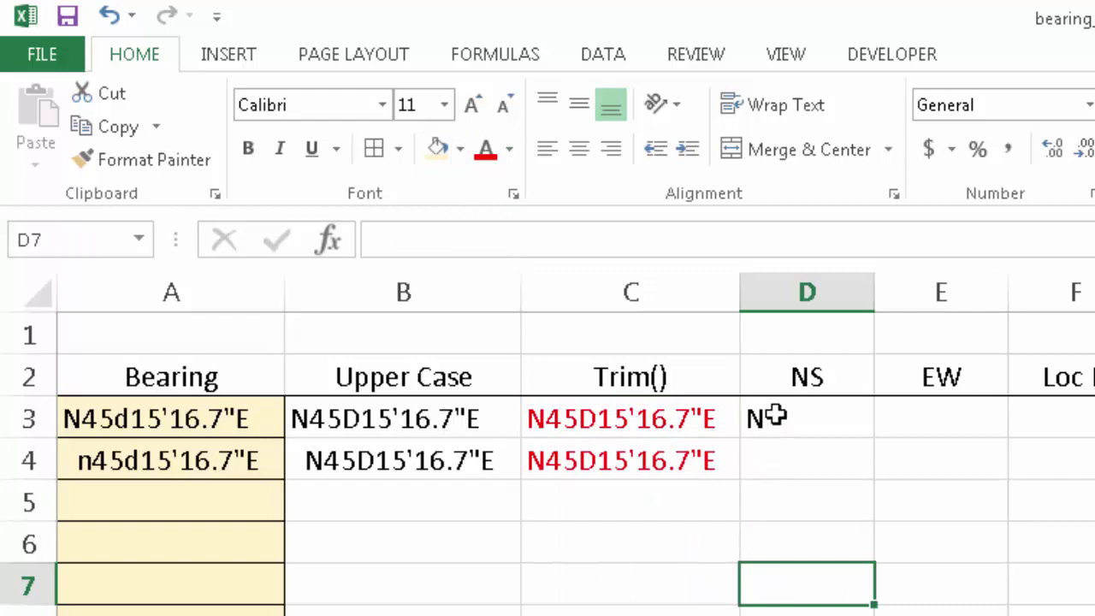
Step: Replace the NS formula in D3 with =LEFT(C3,1) and fill it down to D4
click(813, 435)
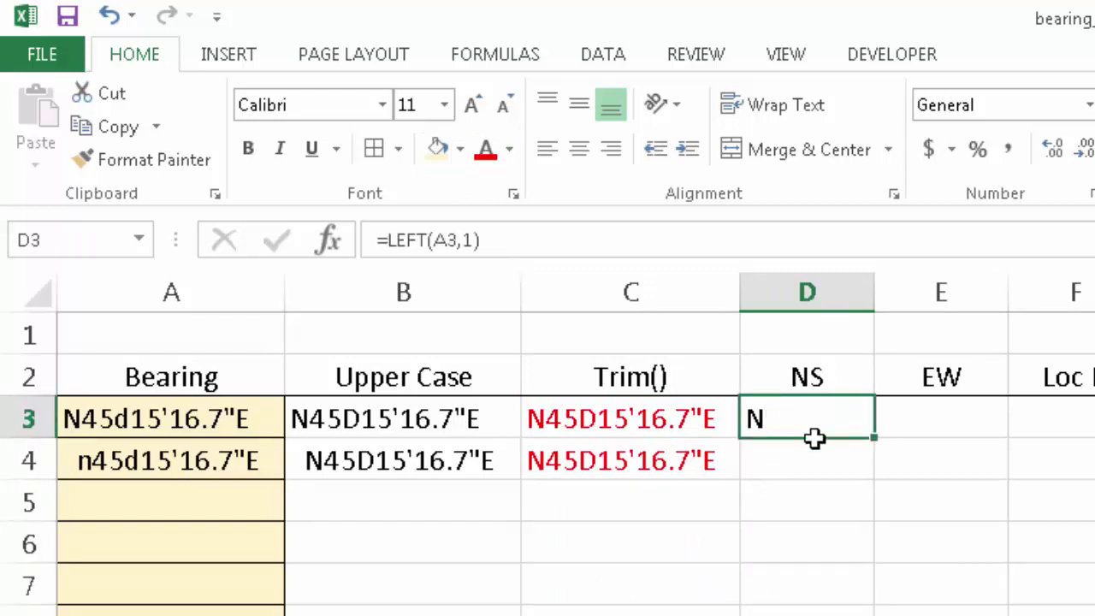
text(=left)
key(Tab)
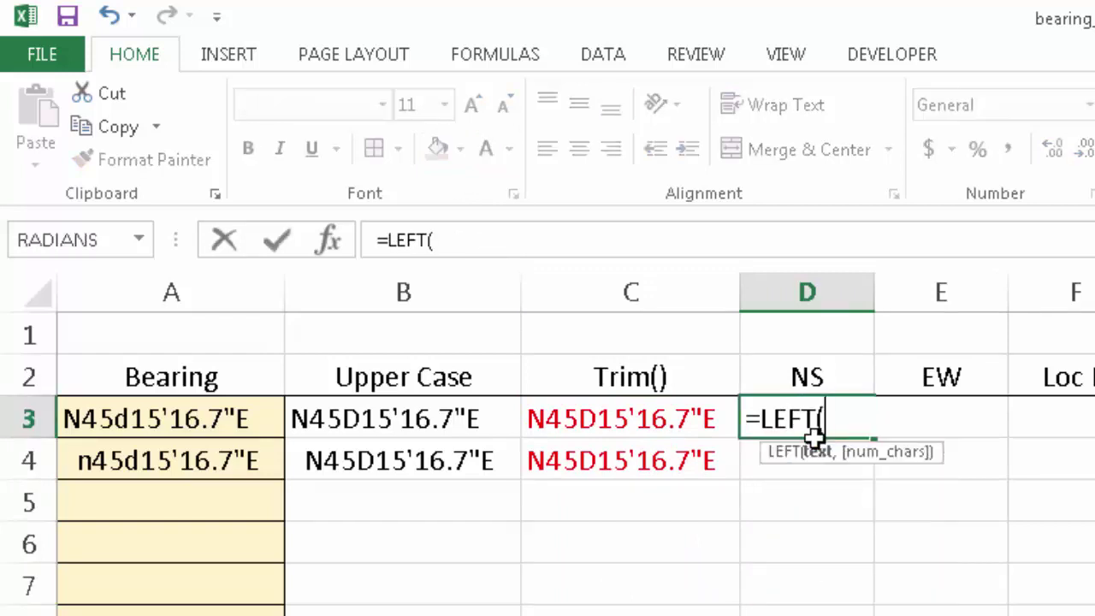
click(557, 417)
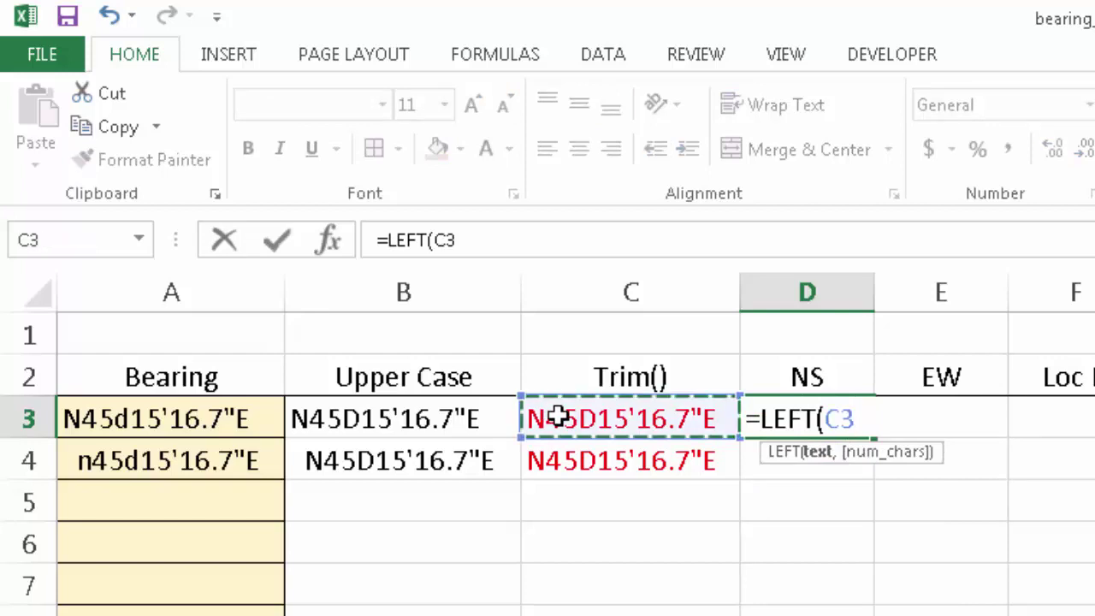
text(,1))
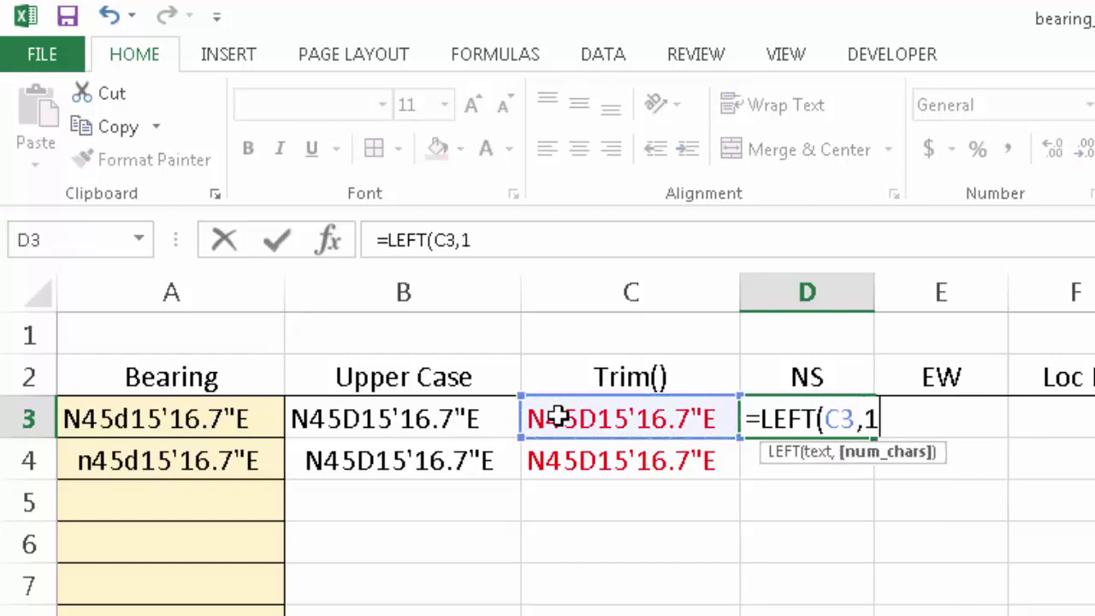
key(Return)
click(800, 417)
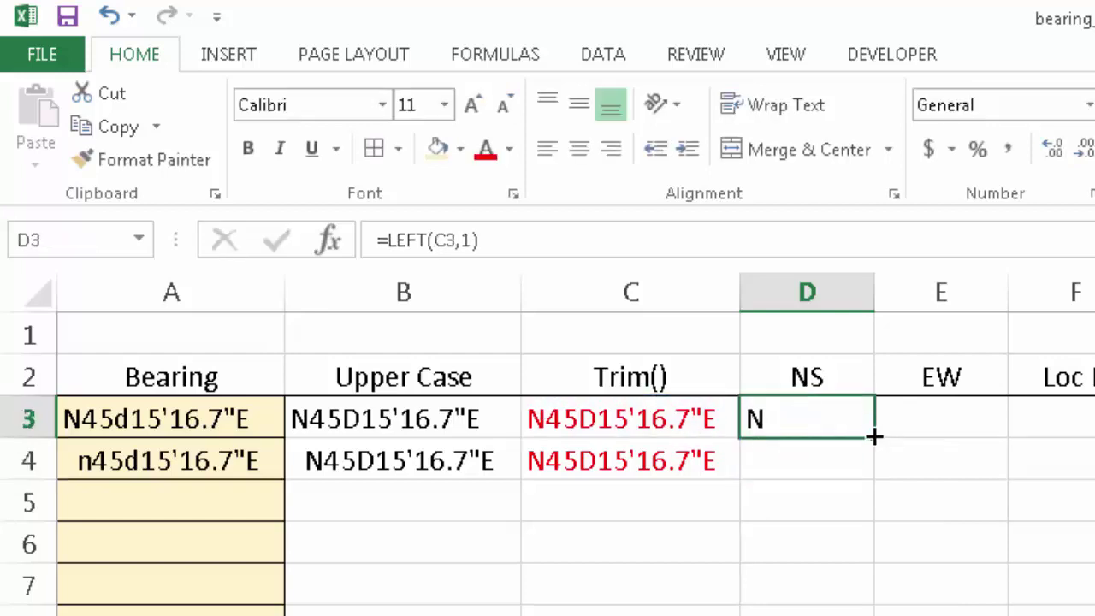
drag(875, 430, 868, 466)
Step: Enter =RIGHT(C3,1) in E3 under EW and fill it down to E4
click(892, 413)
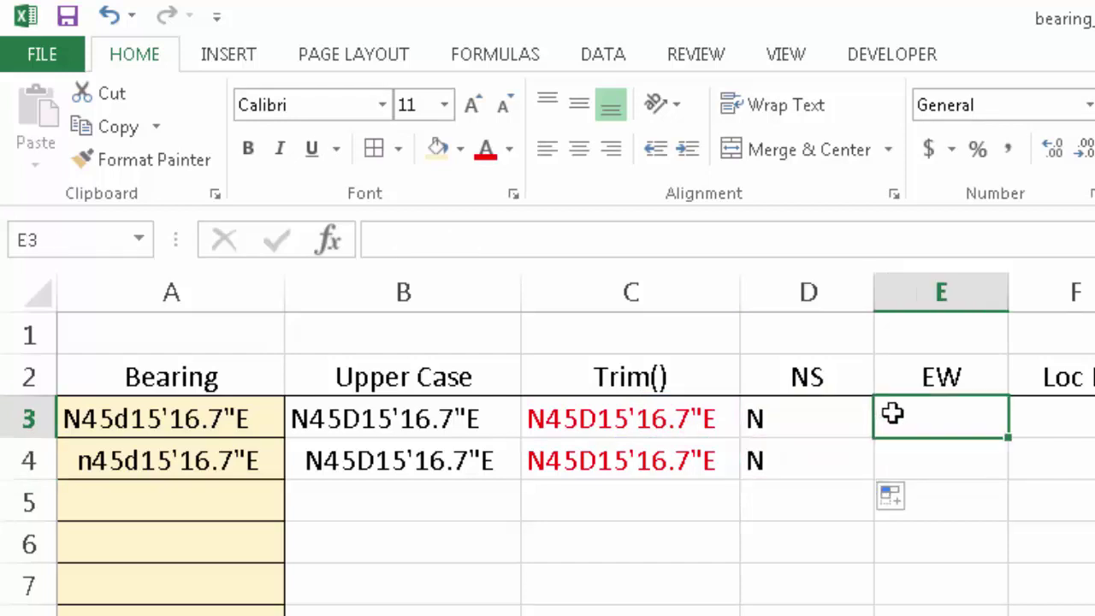
text(=righ)
key(Tab)
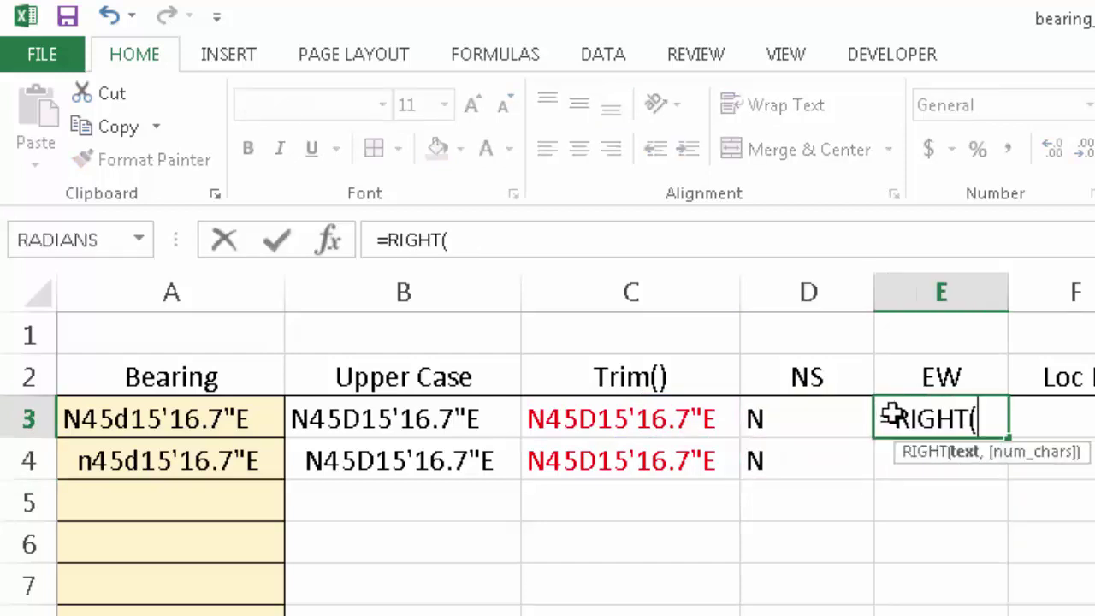
click(668, 415)
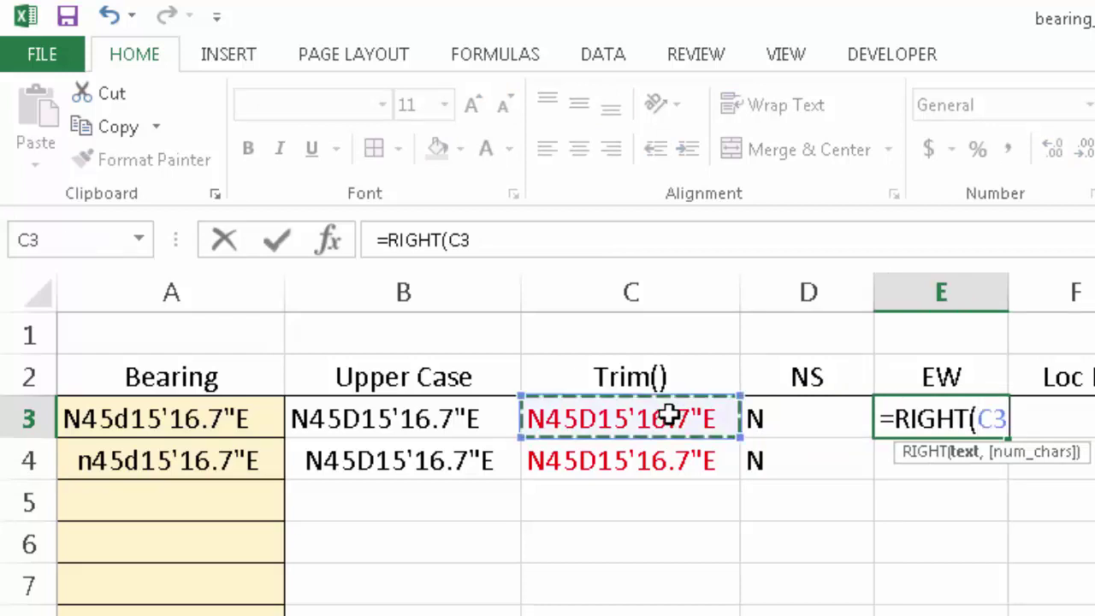
text(,1))
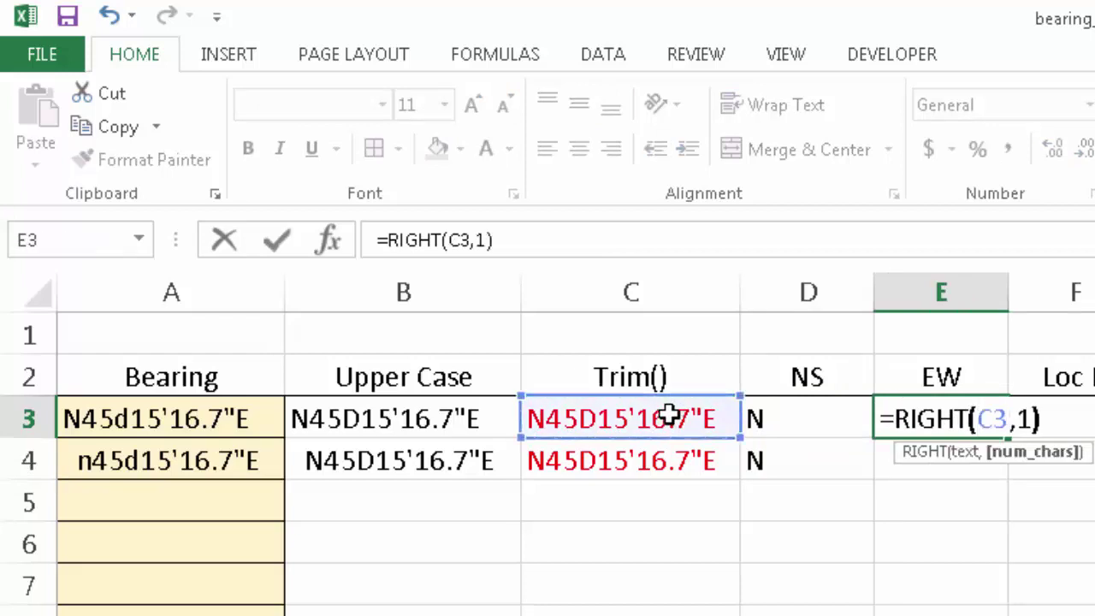
key(Return)
click(927, 411)
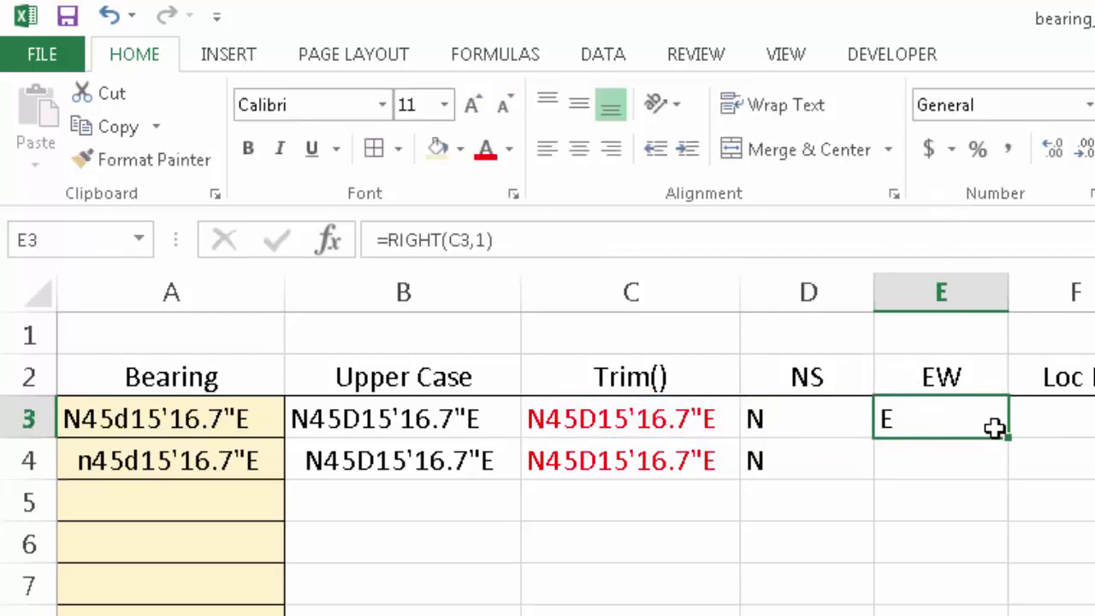
drag(1008, 436, 1009, 479)
click(881, 581)
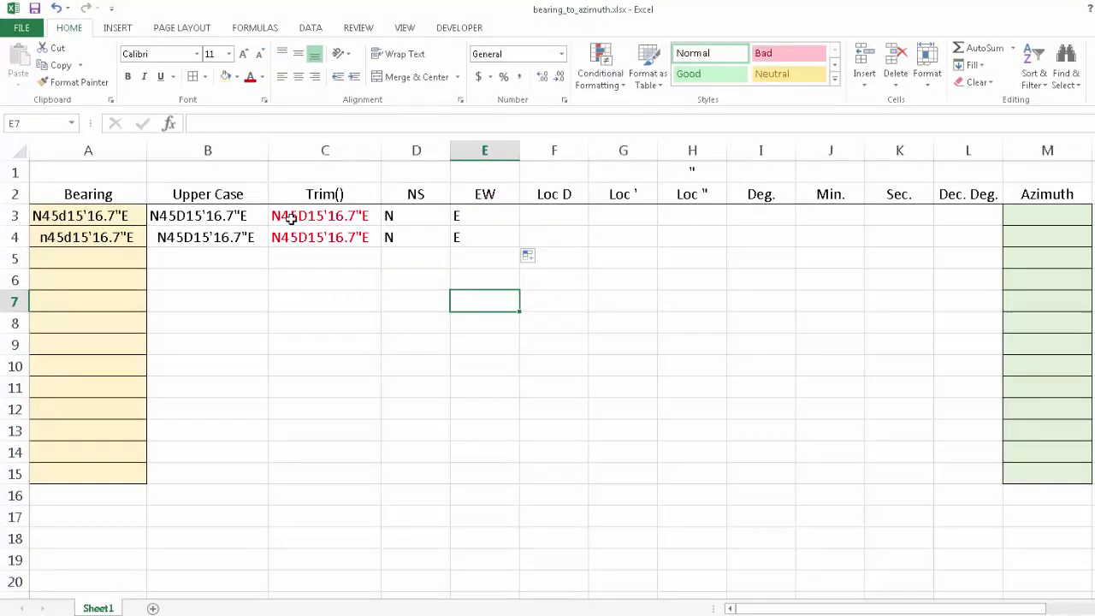
Step: Enter the sample values 45 degrees, 15 minutes and 16.7 seconds in I3:K3
click(770, 217)
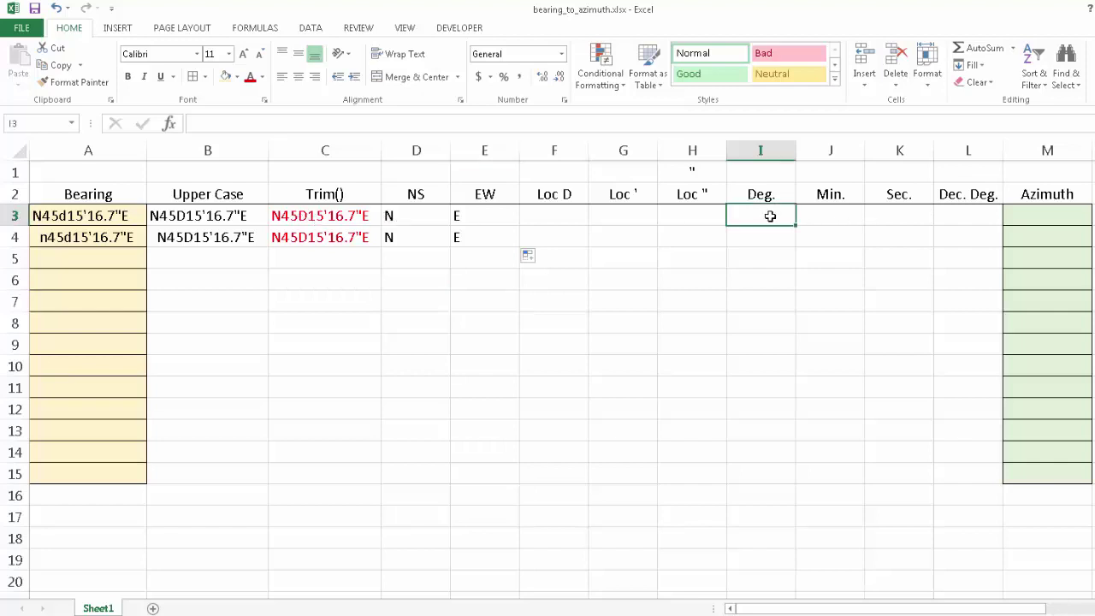
text(45)
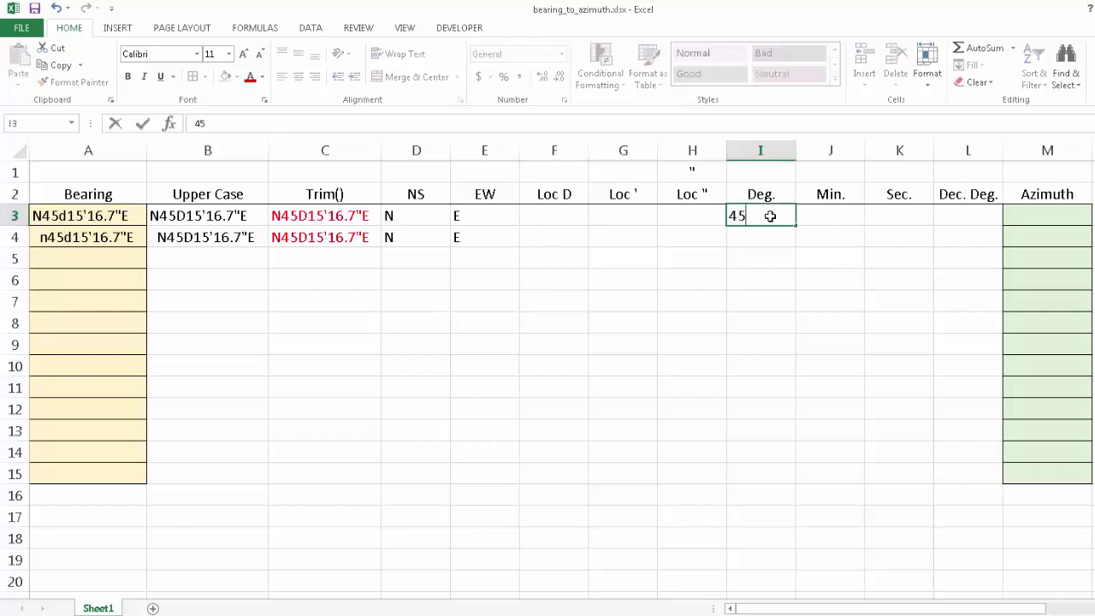
key(Tab)
text(15)
key(Tab)
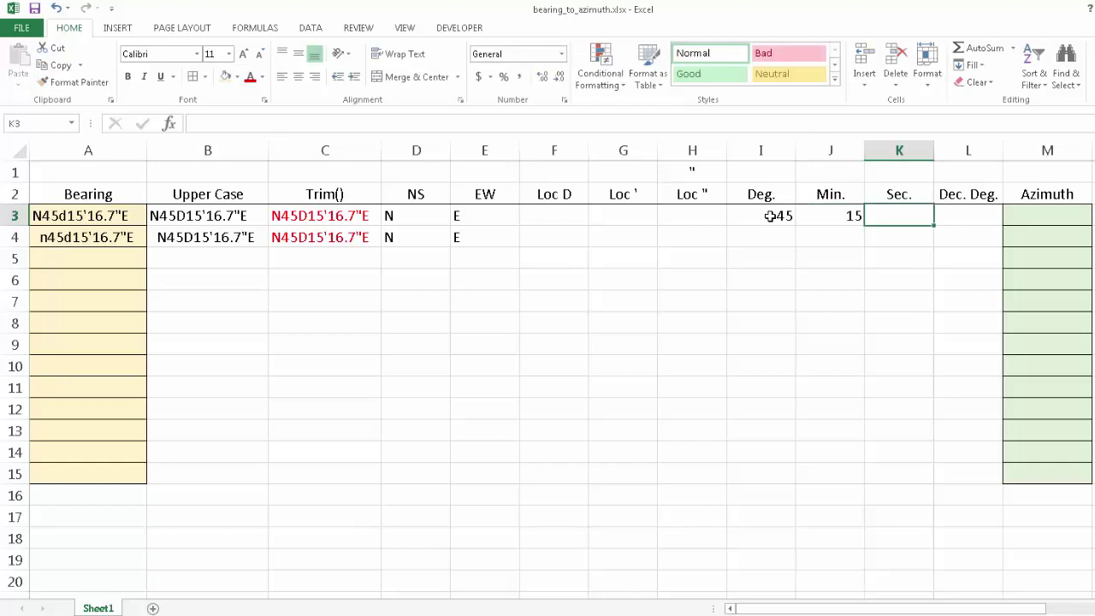
text(16.7)
key(Return)
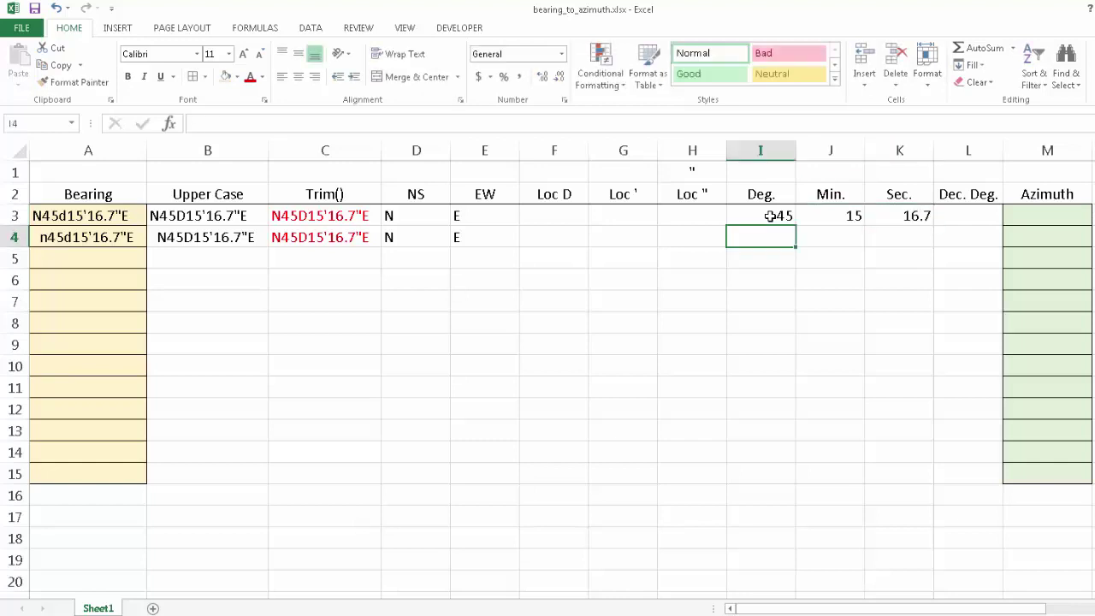
Step: Copy the degree, minute and second values from I3:K3 into I4:K4
drag(770, 215, 881, 215)
key(ctrl+c)
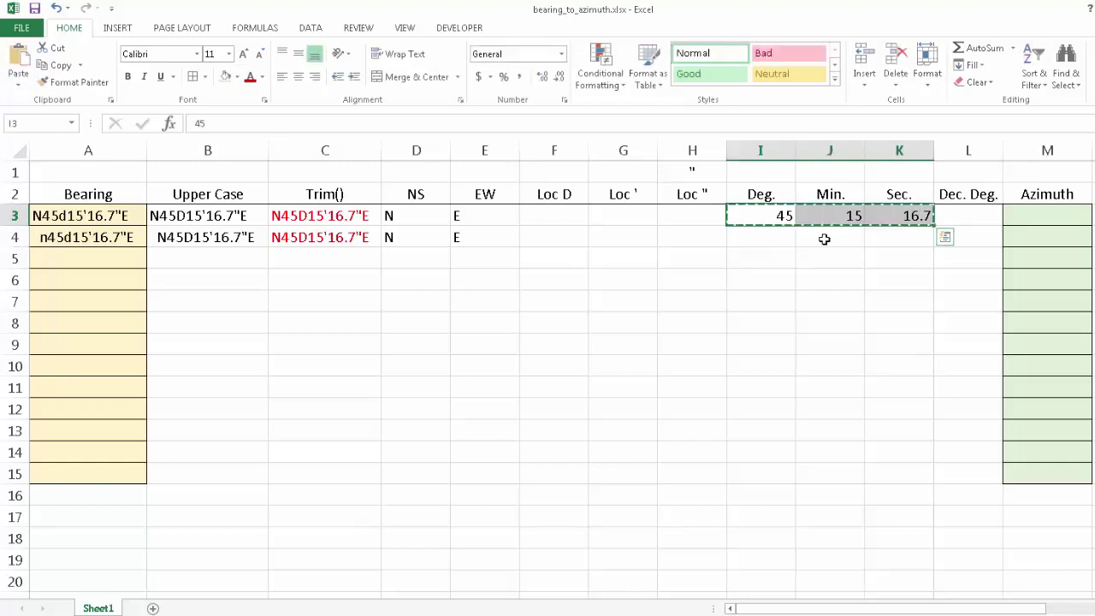
click(778, 244)
key(ctrl+v)
click(779, 277)
key(Escape)
Step: Color the values in I4:K4 red and clear the contents of I3:K3
drag(776, 238, 898, 238)
click(248, 76)
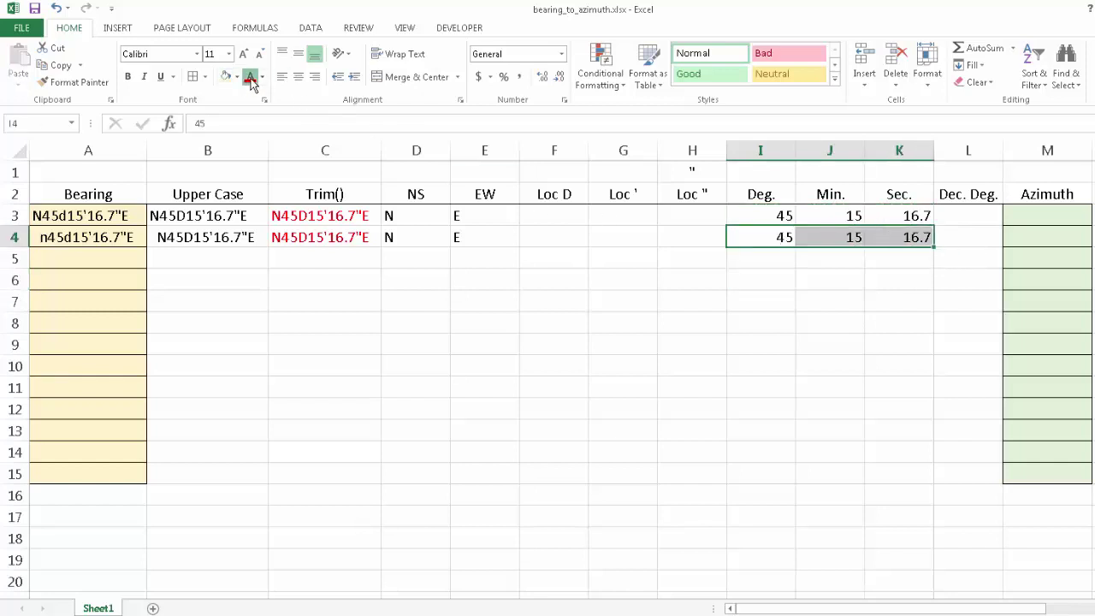
drag(774, 215, 875, 216)
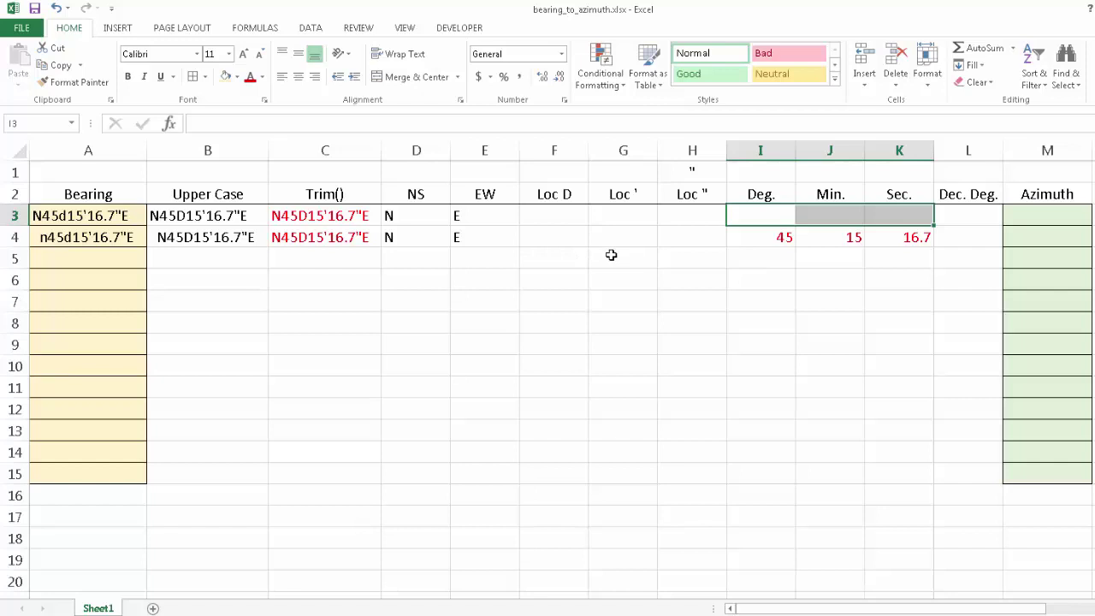
Step: Copy the trimmed bearing from C4 and paste it as a value into E10
click(320, 241)
key(ctrl+c)
click(467, 368)
key(ctrl+v)
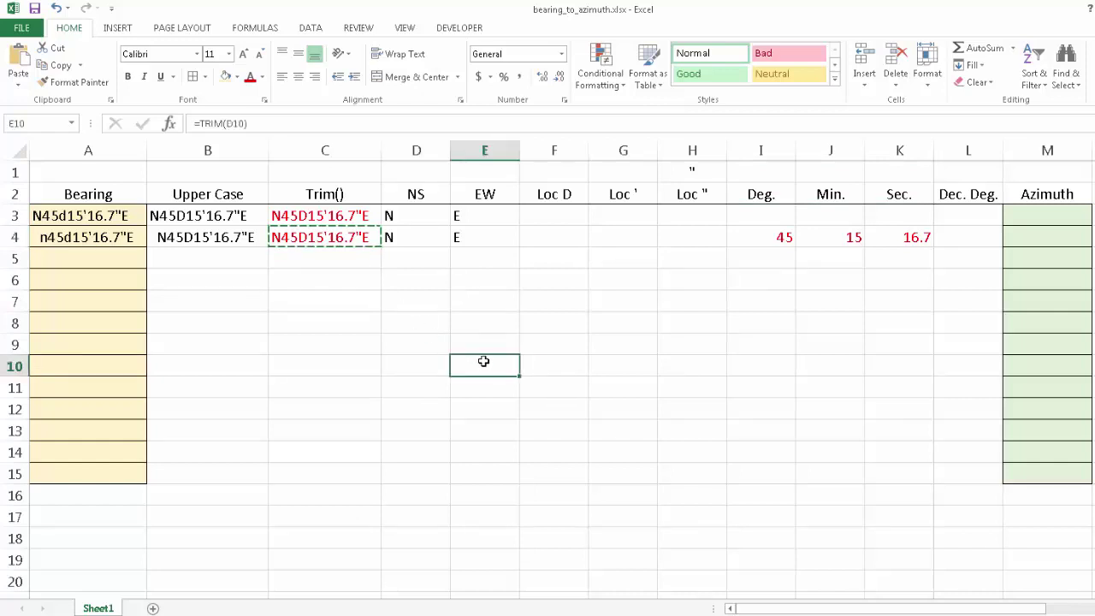
right_click(483, 364)
click(537, 130)
key(Escape)
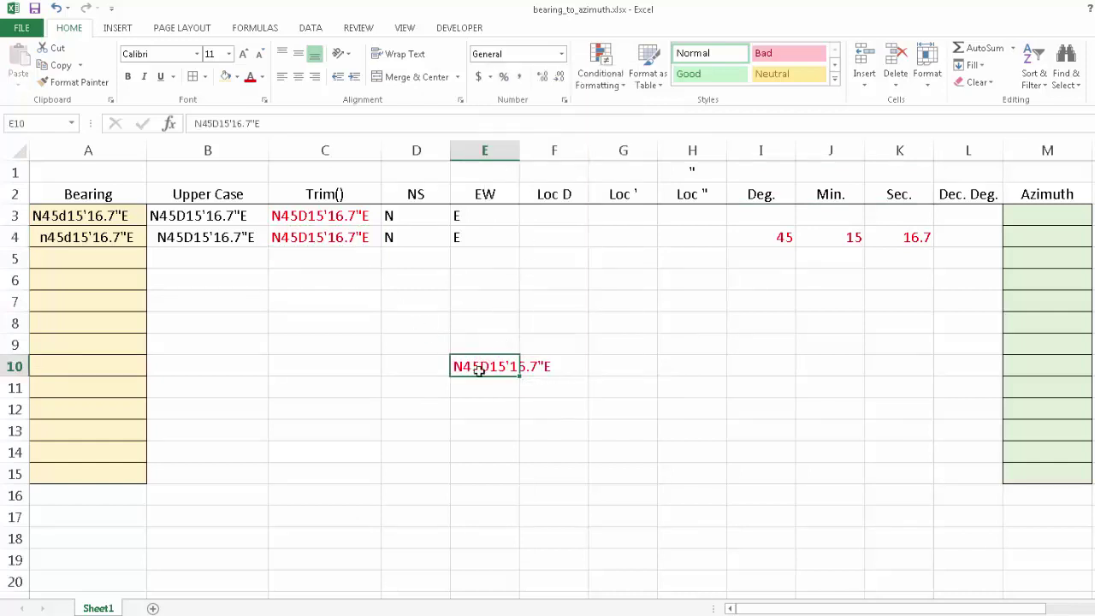
Step: Enlarge the font of the bearing in E10 to display size, keeping the whole text between columns E and K
click(244, 55)
double_click(244, 55)
click(244, 55)
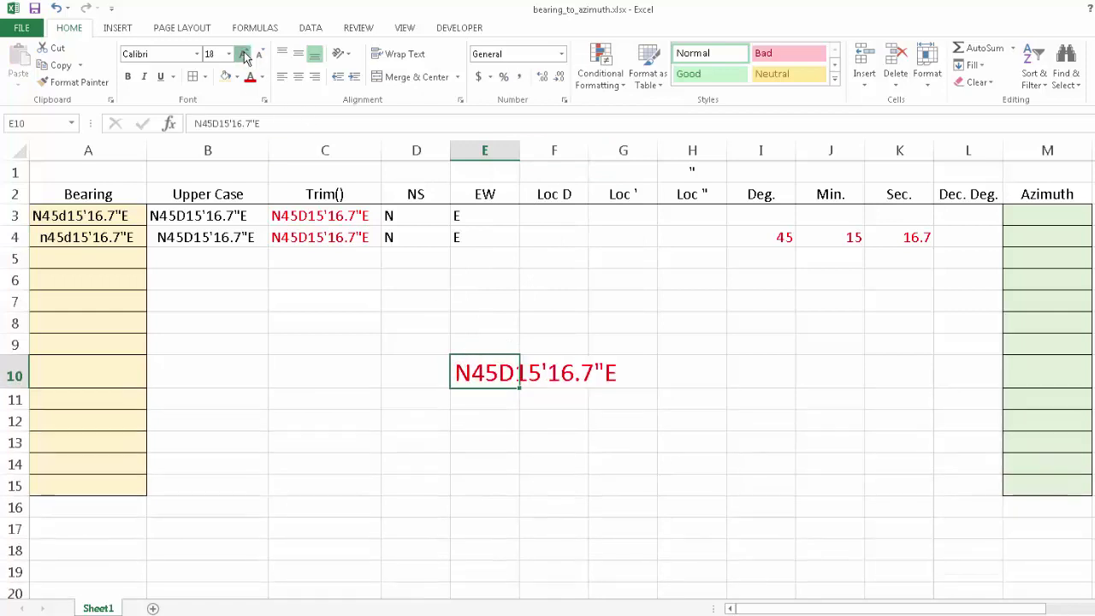
double_click(244, 55)
double_click(244, 55)
click(244, 55)
double_click(244, 55)
click(244, 55)
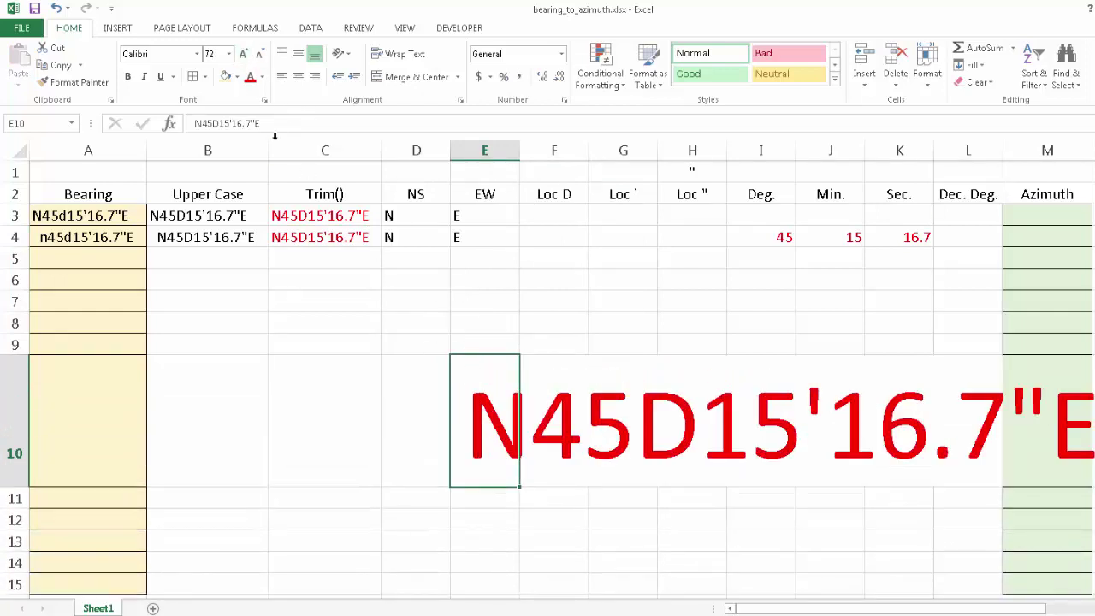
click(259, 54)
click(514, 452)
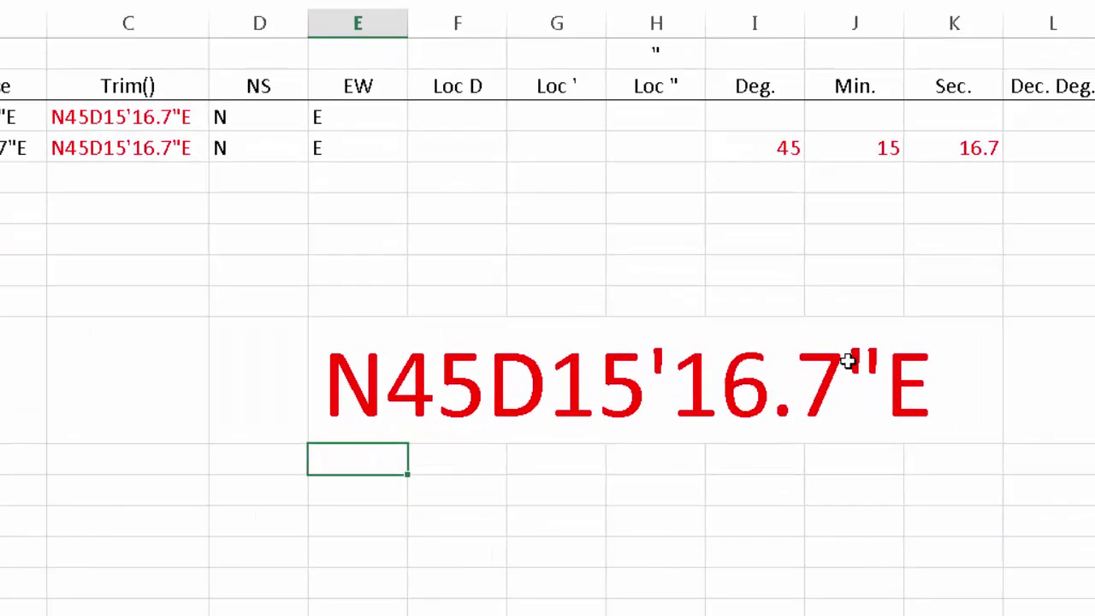
Step: Enter =FIND("D",C3) in F3 under Loc D to locate the degree marker in the trimmed bearing
click(443, 116)
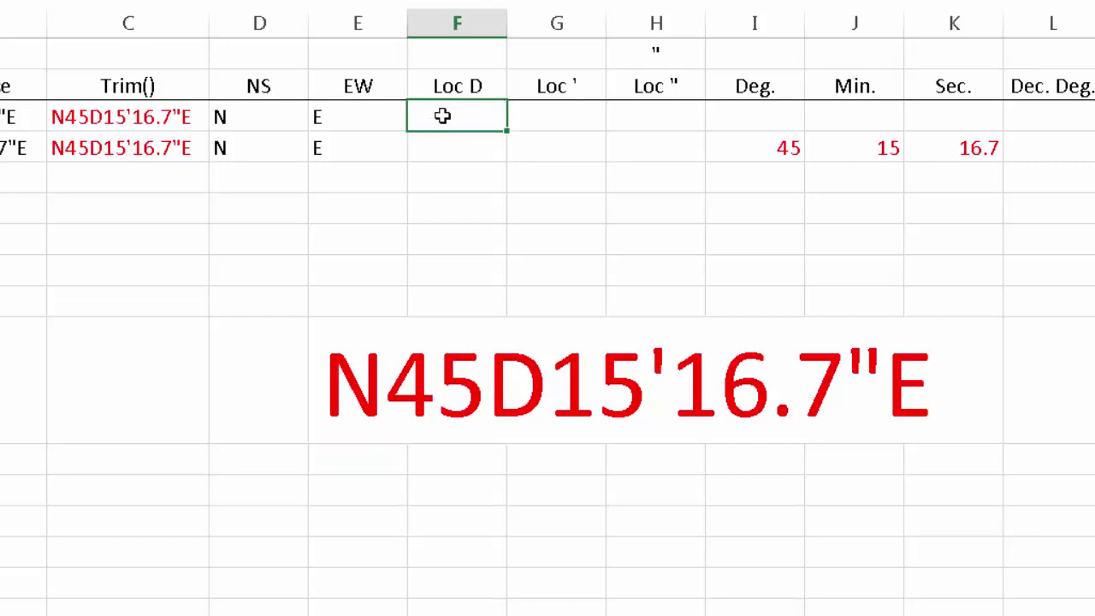
text(=find(")
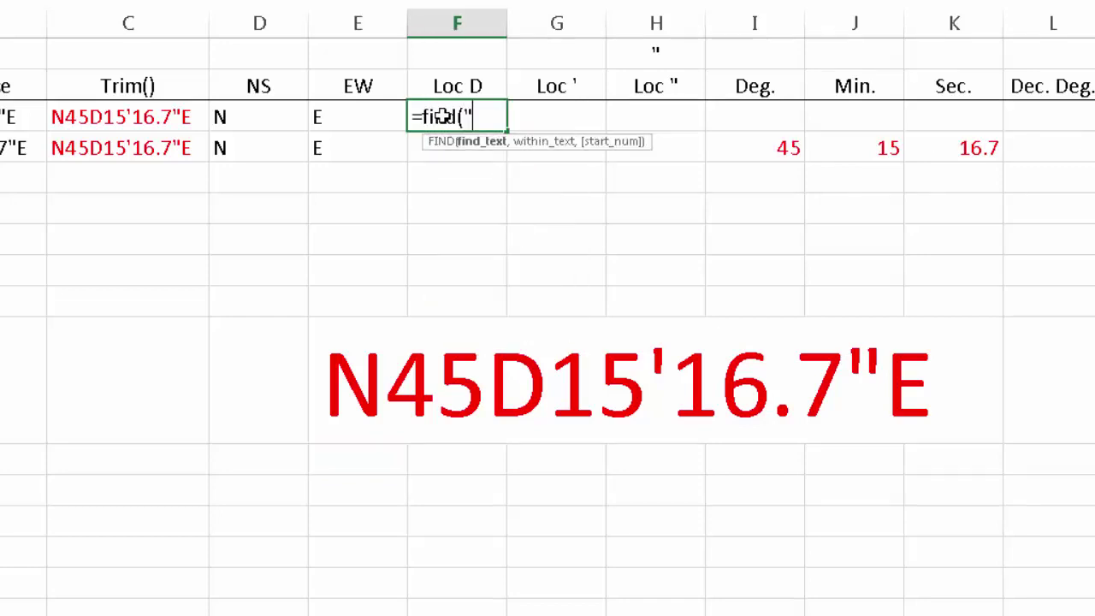
text(D",)
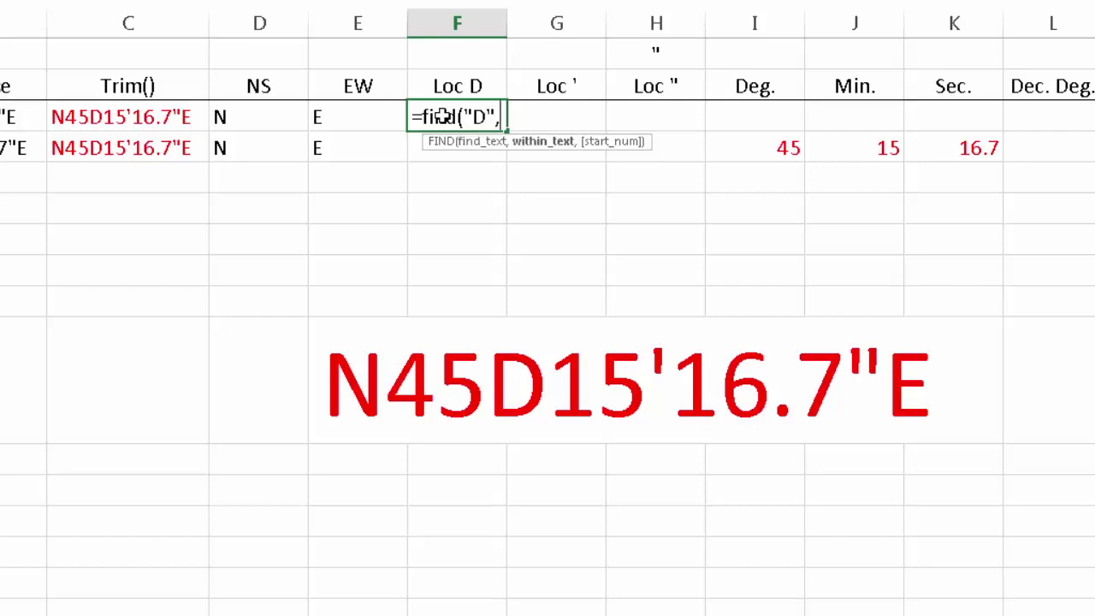
click(135, 115)
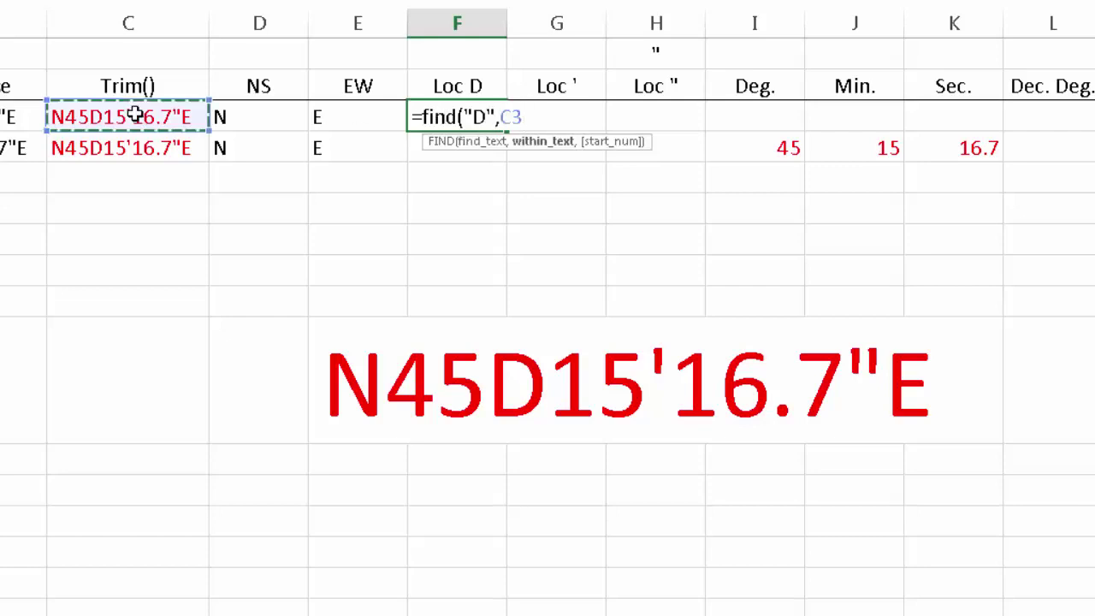
text(,1)
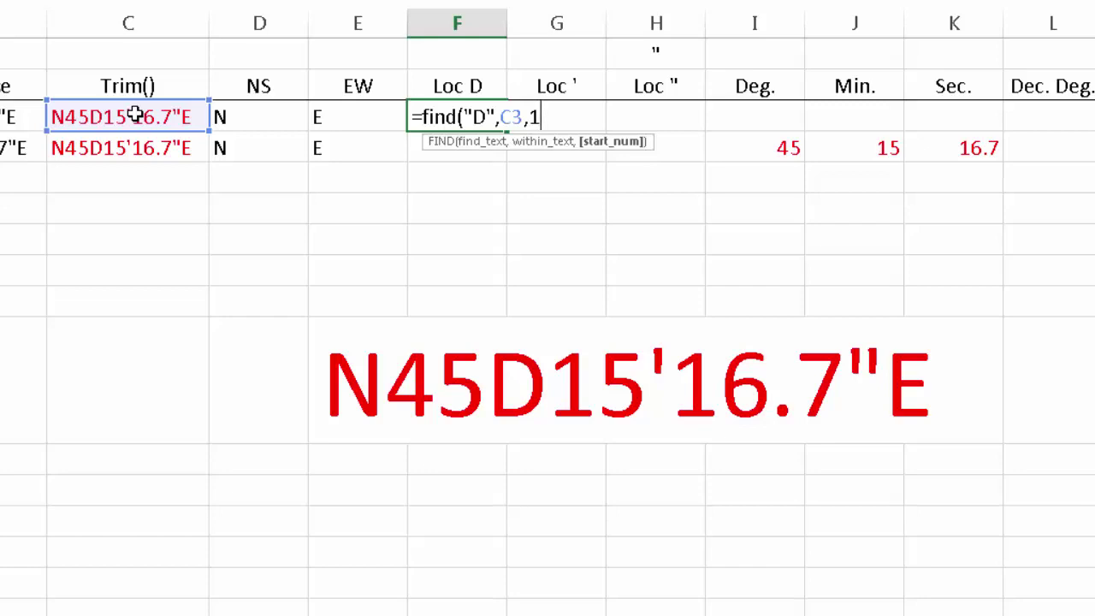
key(BackSpace)
key(BackSpace)
text())
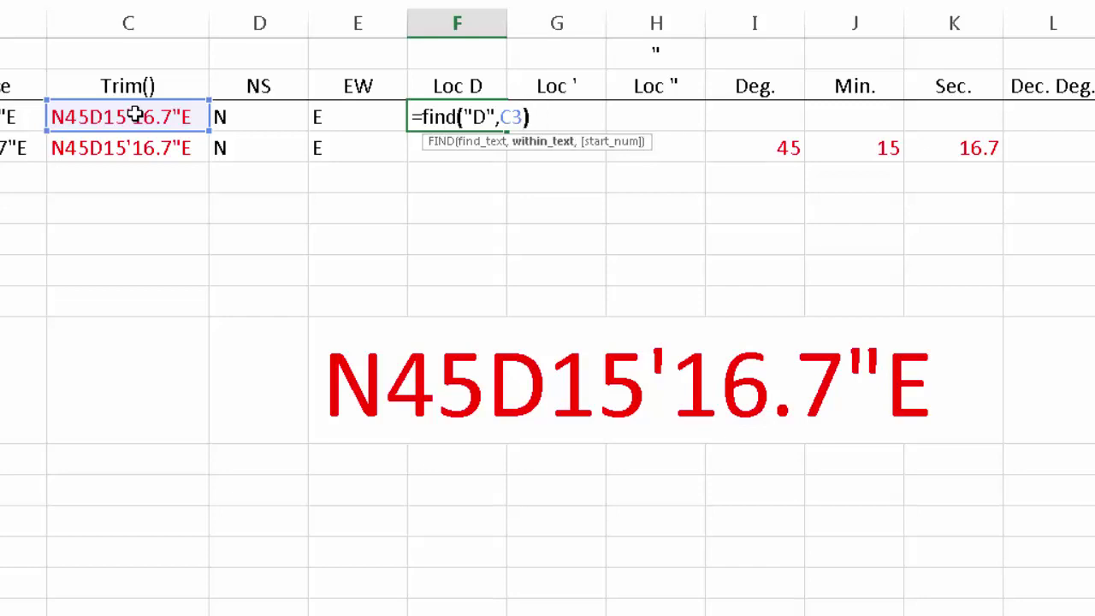
key(Return)
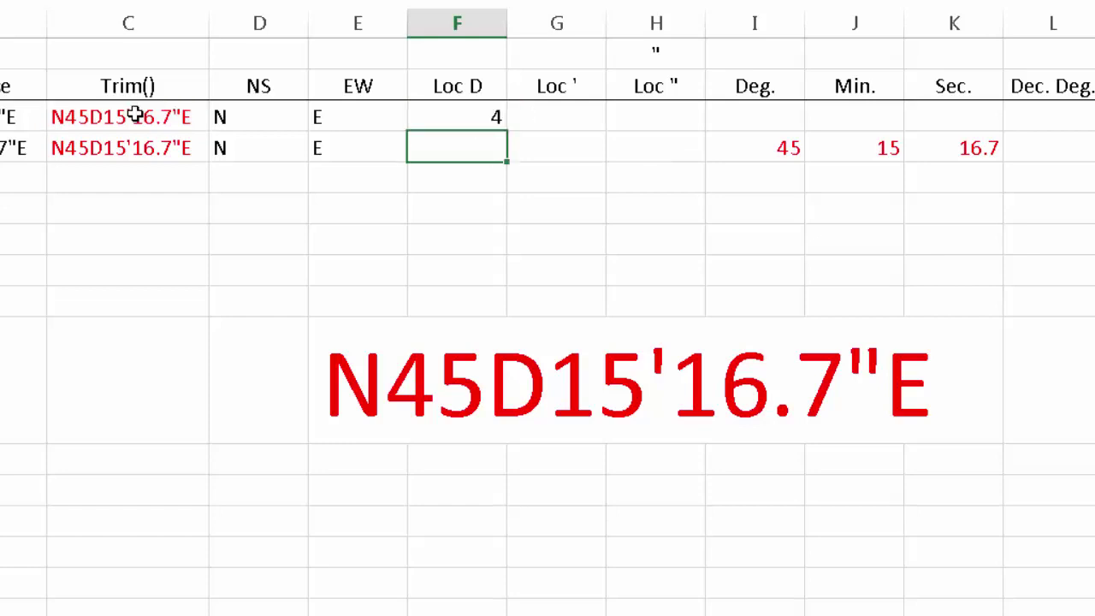
Step: Enter =FIND("'",C3,1) in G3 under Loc ' to locate the minute mark in the trimmed bearing
click(548, 121)
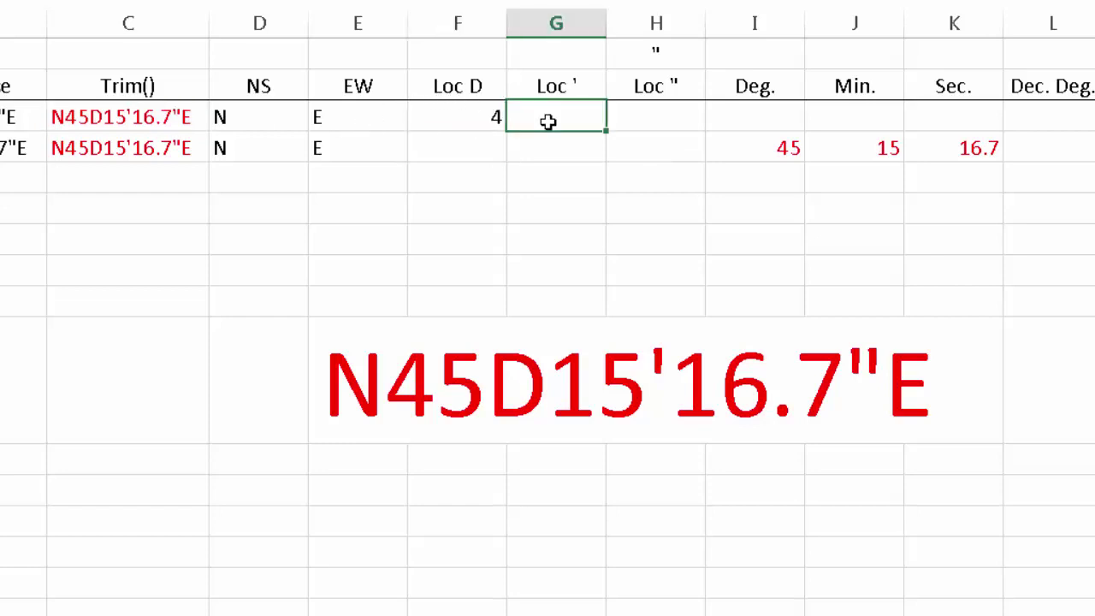
text(=l)
key(BackSpace)
text(fin)
key(Tab)
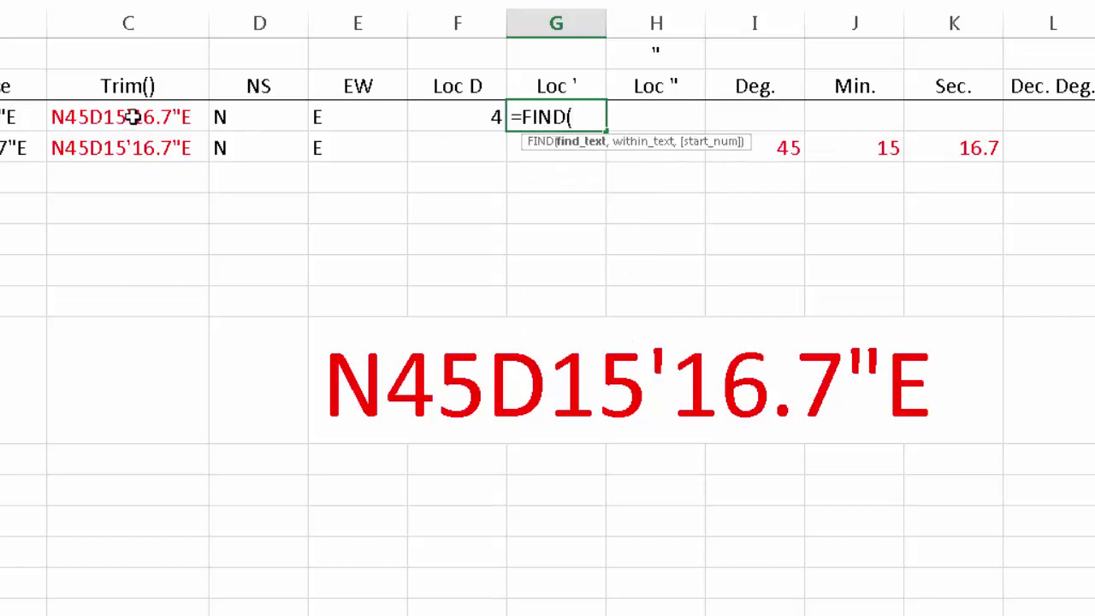
text(""")
text(,)
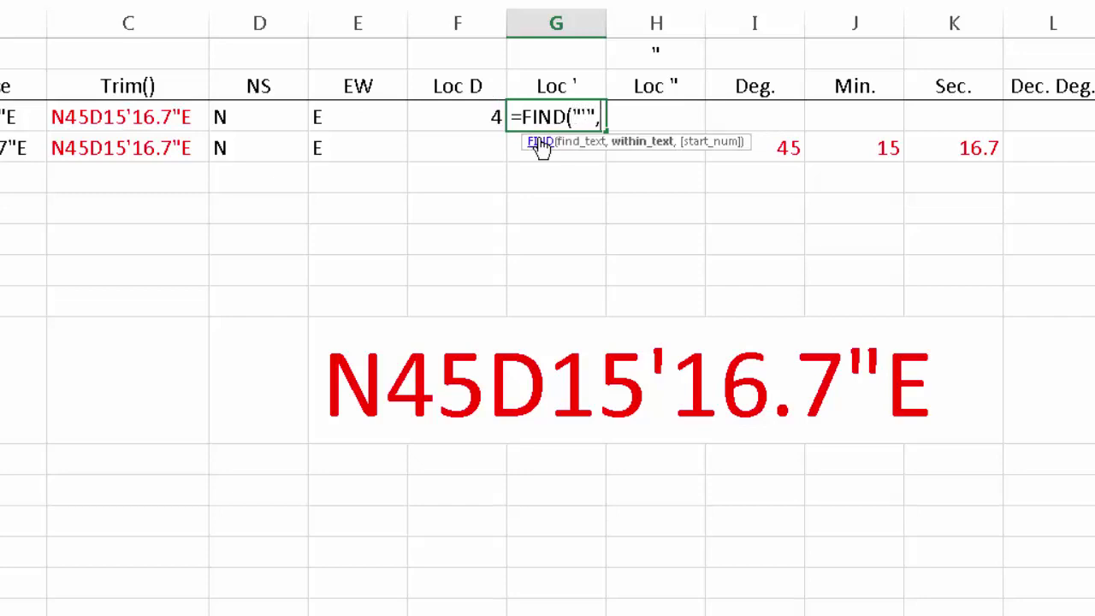
click(126, 119)
text(,1))
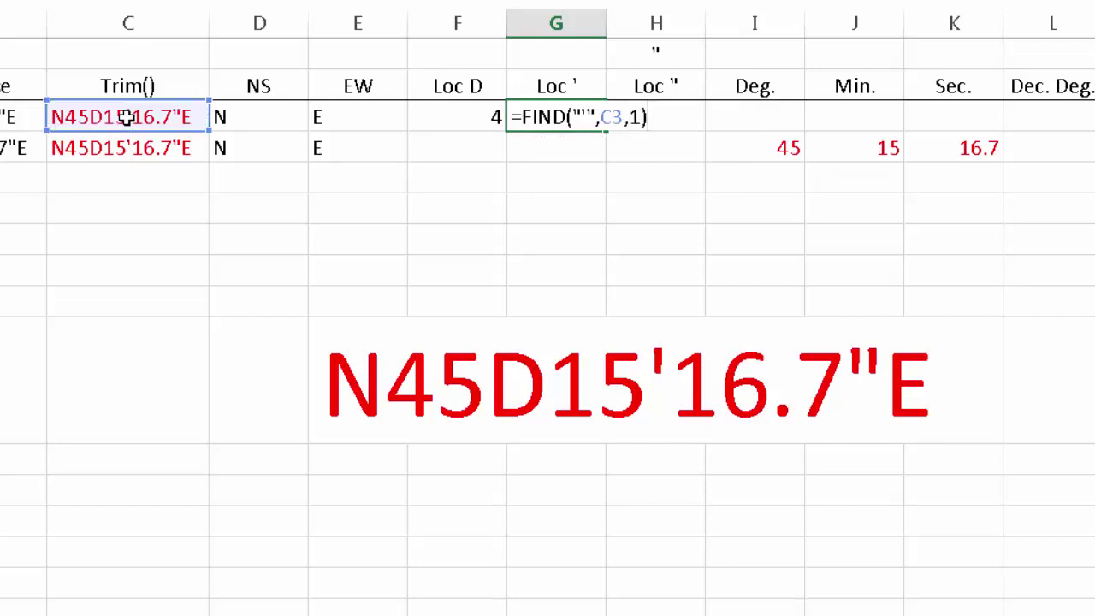
key(Return)
Step: Enter =FIND("""",C3,1) in H3 under Loc " to locate the second mark in the trimmed bearing
click(662, 115)
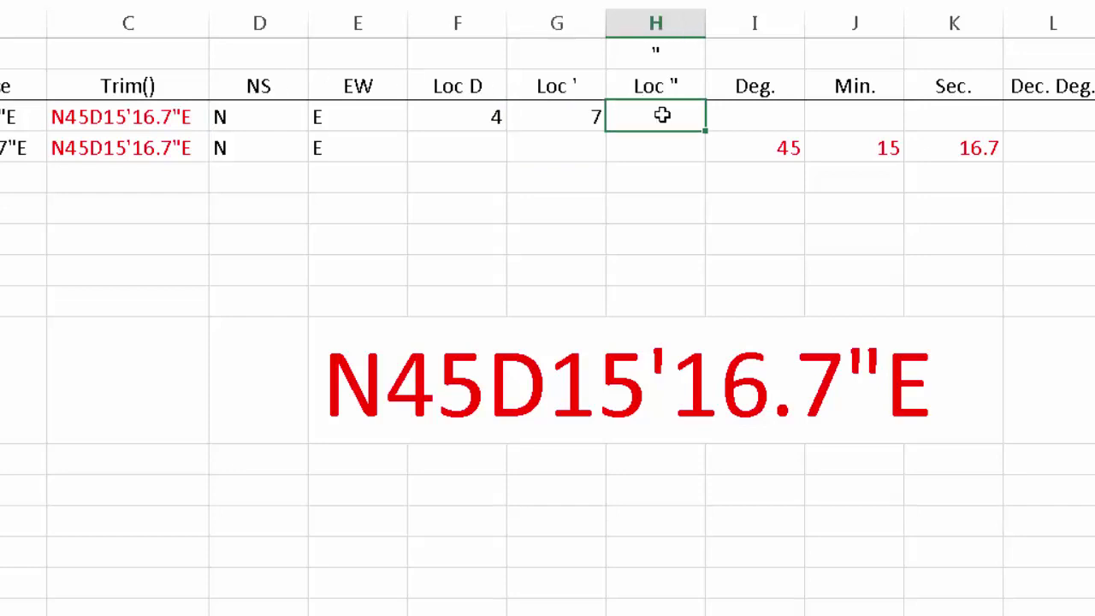
text(=find)
key(Tab)
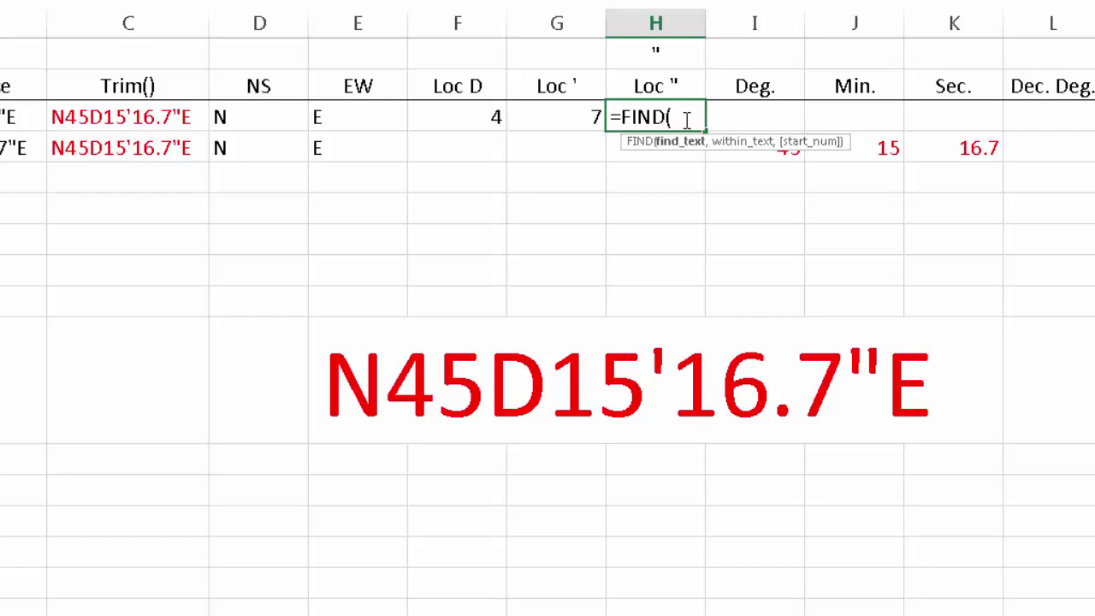
text("""",)
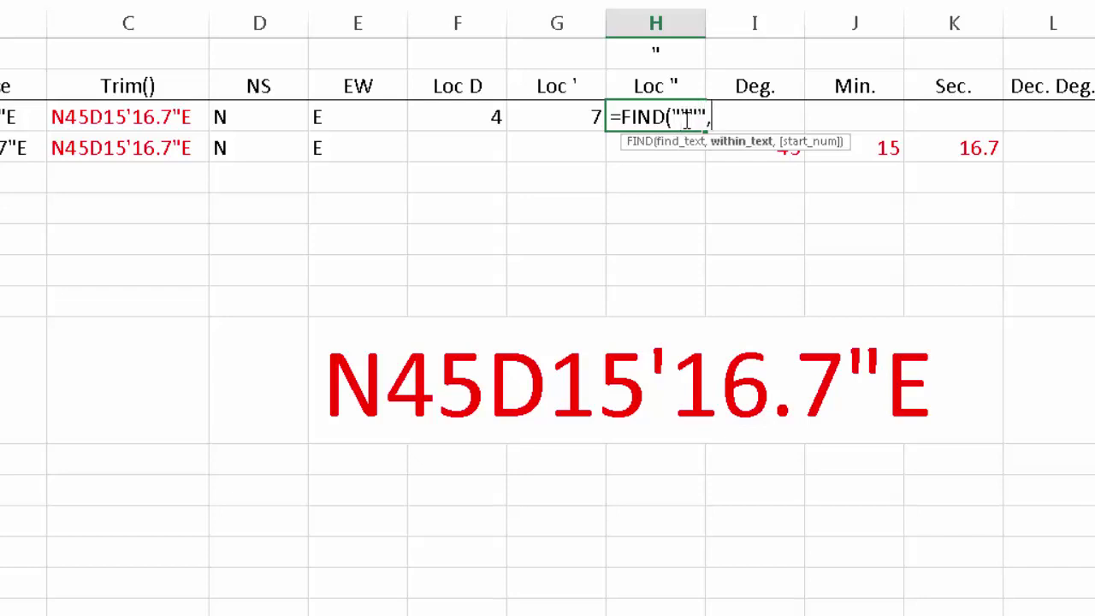
click(104, 116)
text(,1))
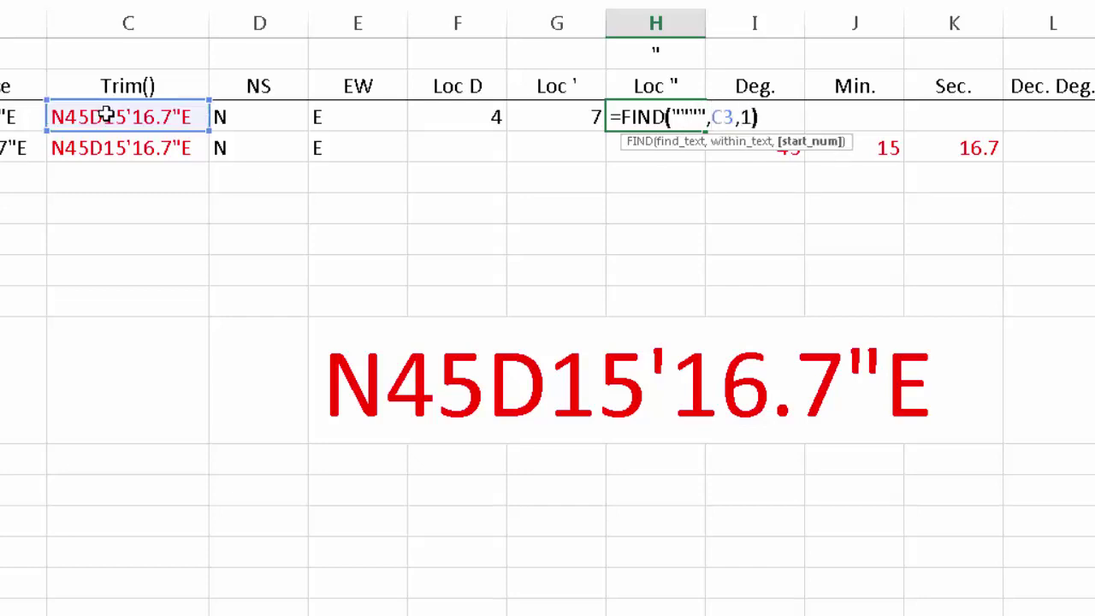
key(Return)
Step: Replace the quoted search text in the H3 formula with the absolute reference $H$1, giving =FIND($H$1,C3,1)
click(642, 115)
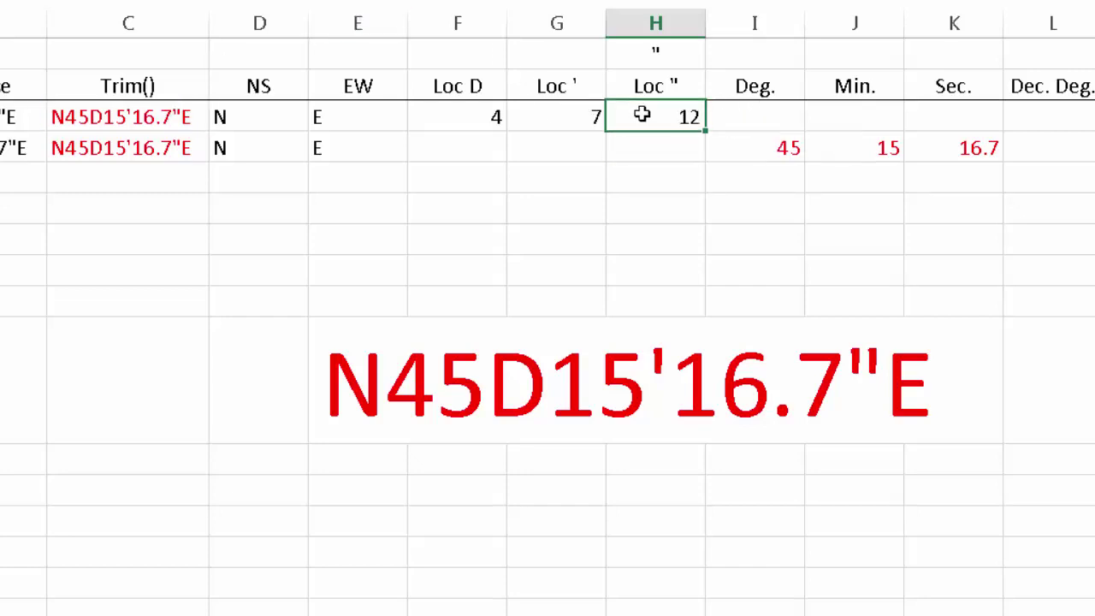
double_click(641, 115)
drag(671, 116, 706, 116)
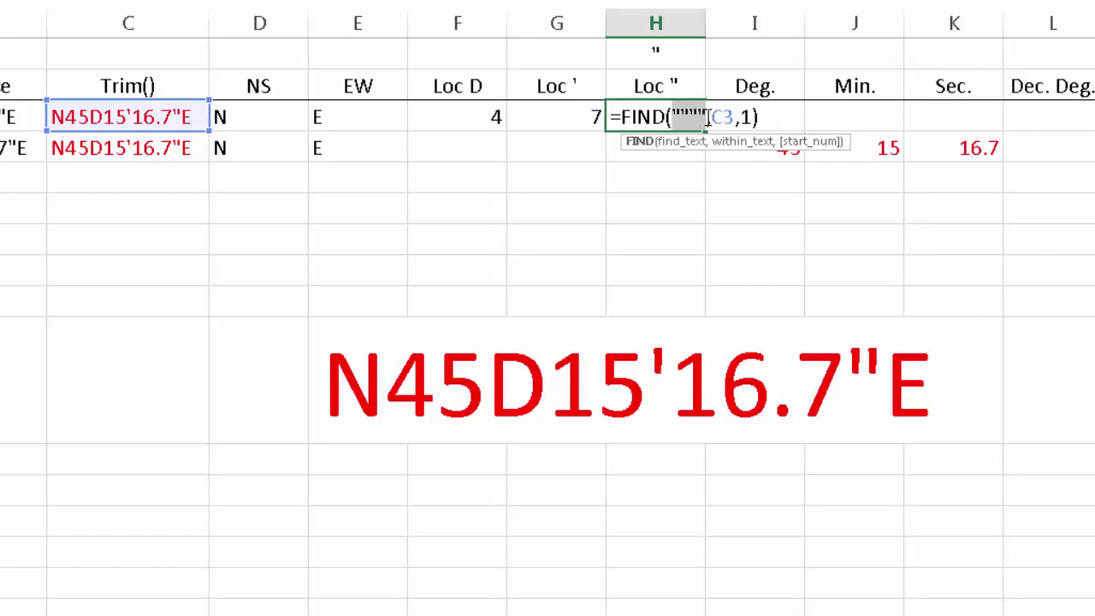
click(653, 53)
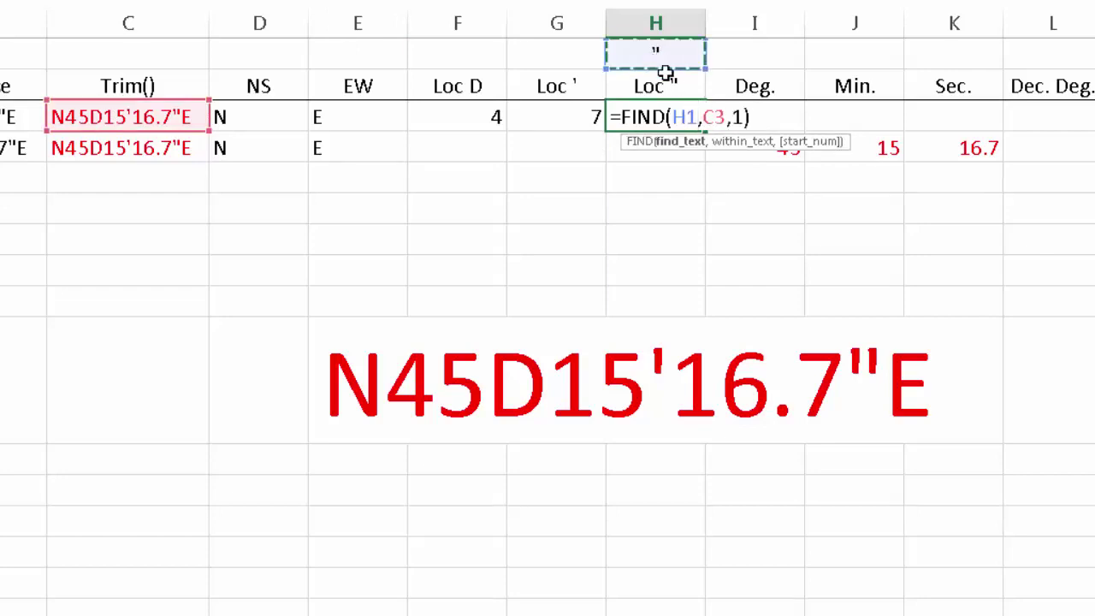
key(F4)
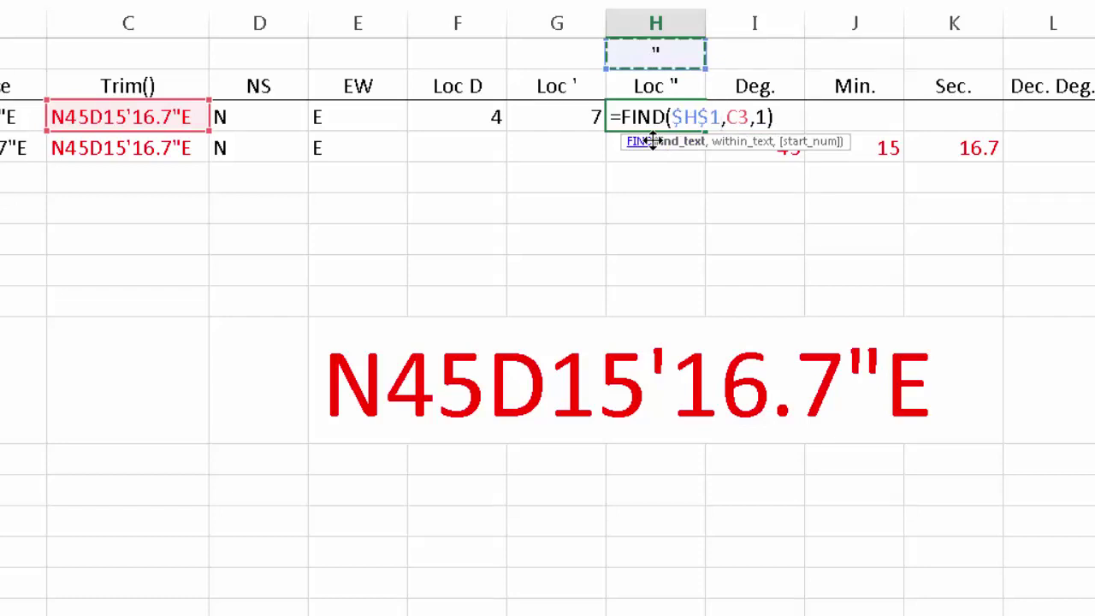
key(Return)
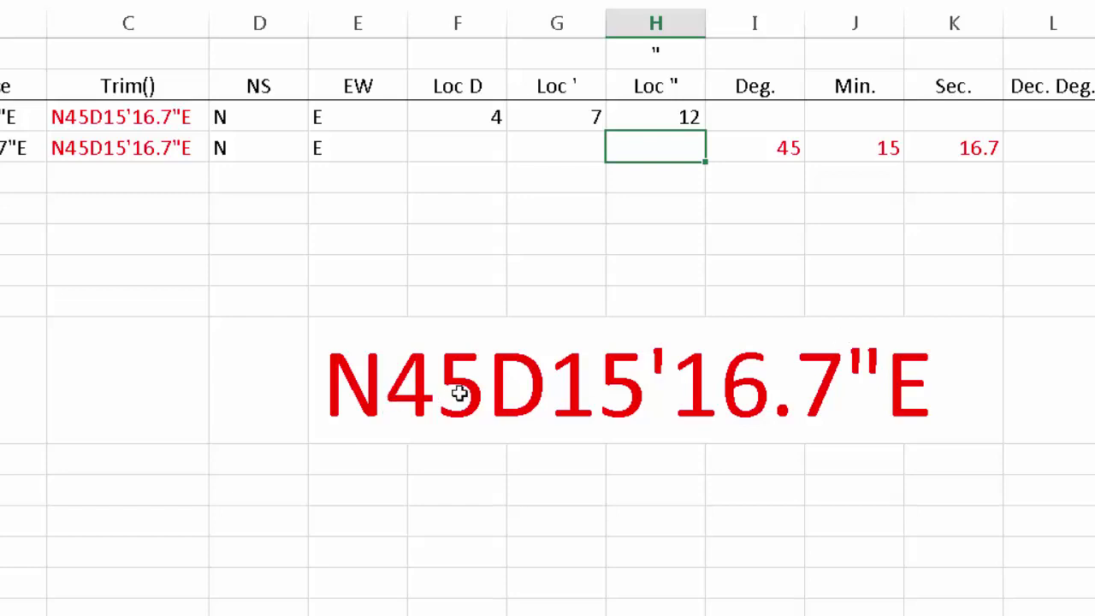
Step: Enter =MID(C3,2,F3-2) in I3 under Deg. to extract the degrees from the trimmed bearing
click(744, 114)
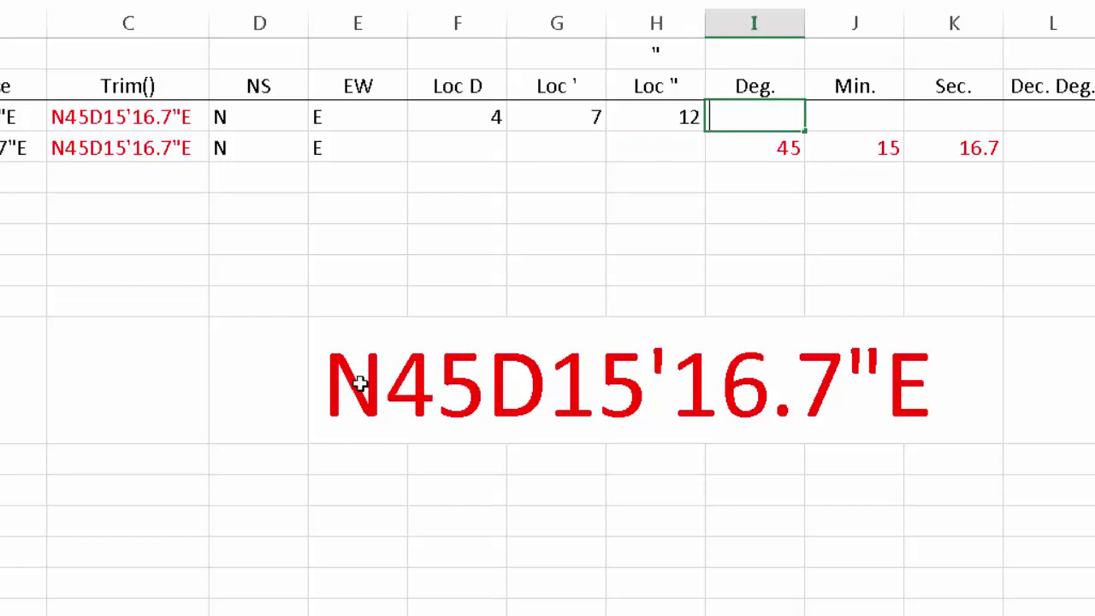
text(=mid()
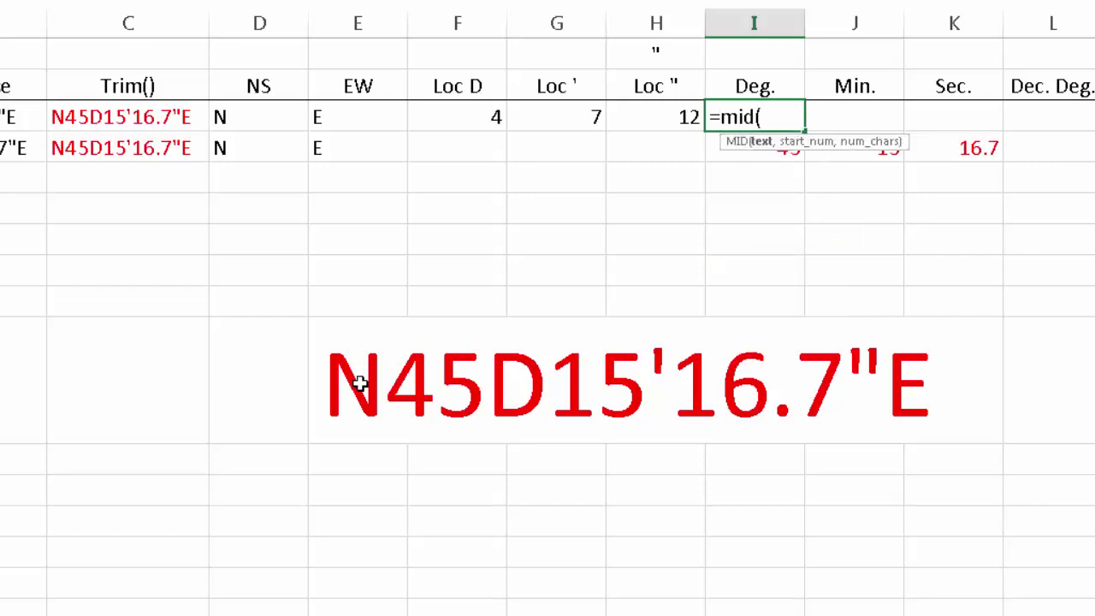
click(116, 115)
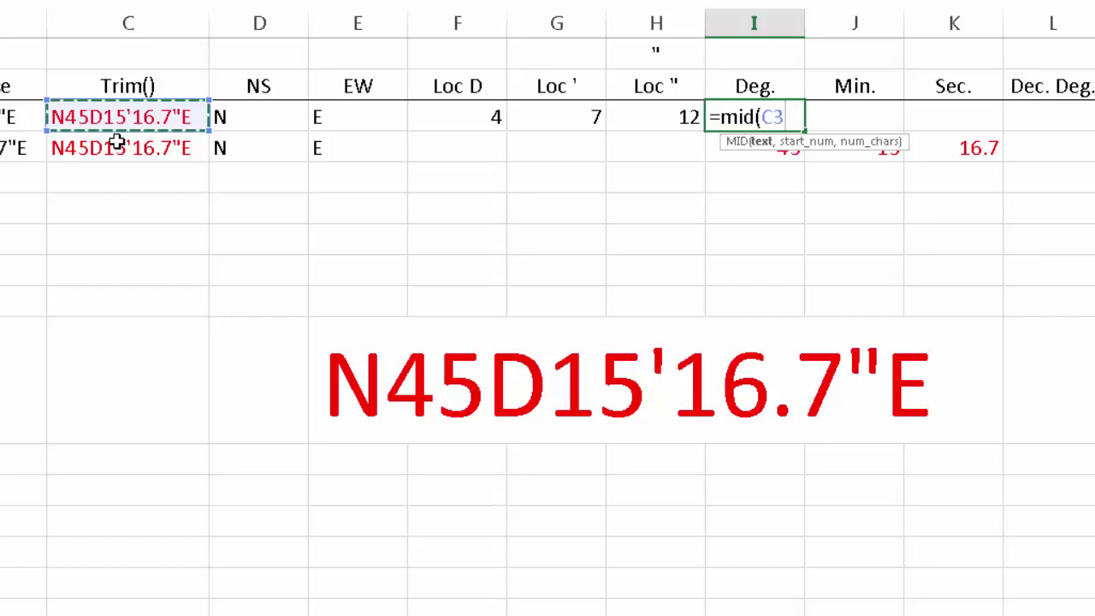
text(,)
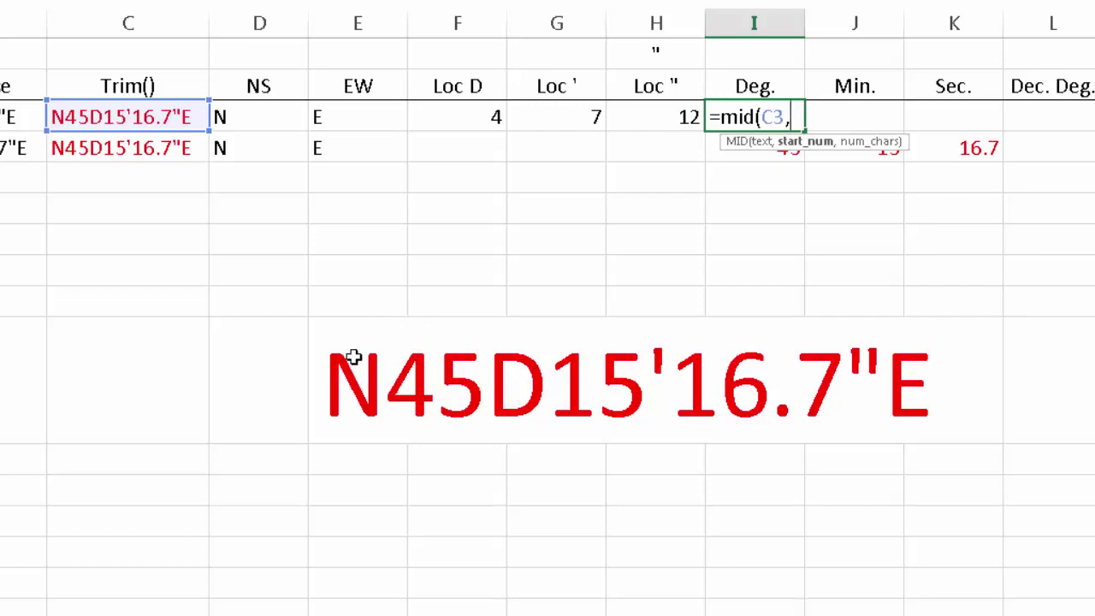
text(2,)
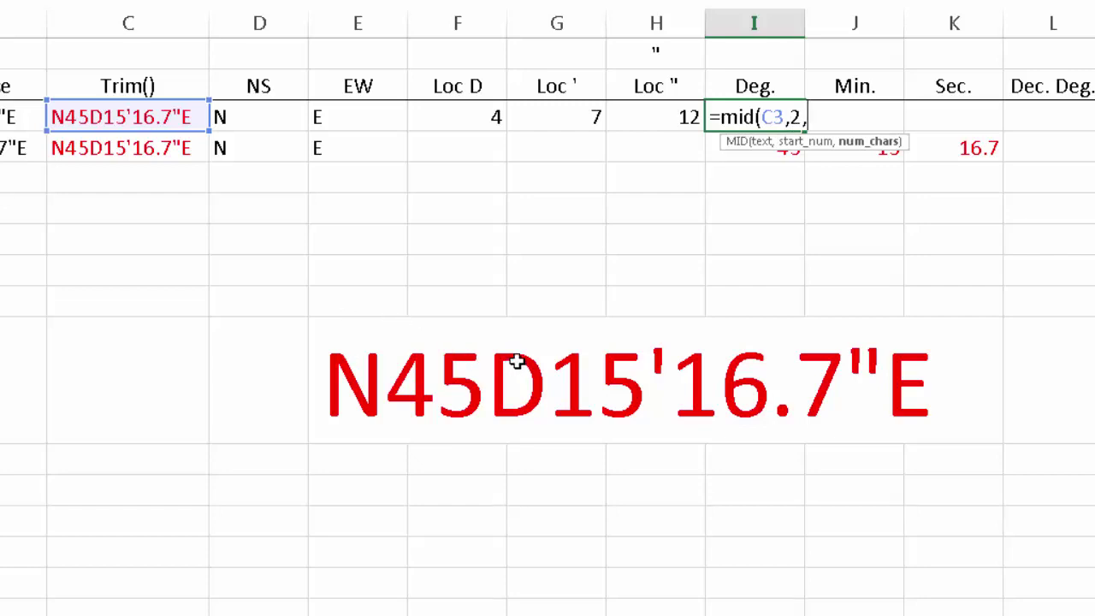
click(484, 115)
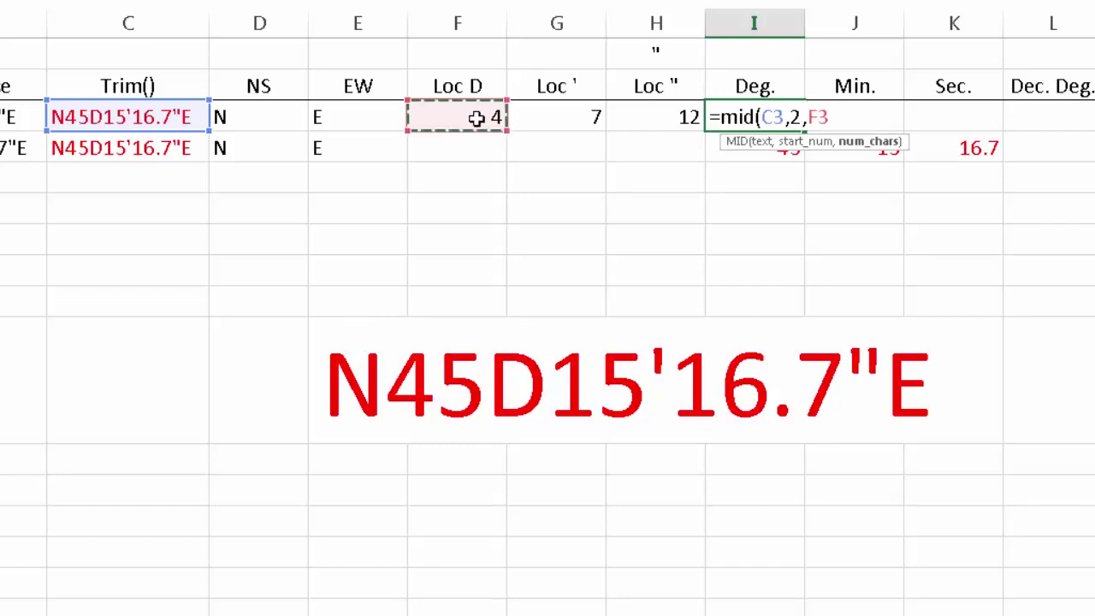
text(-2))
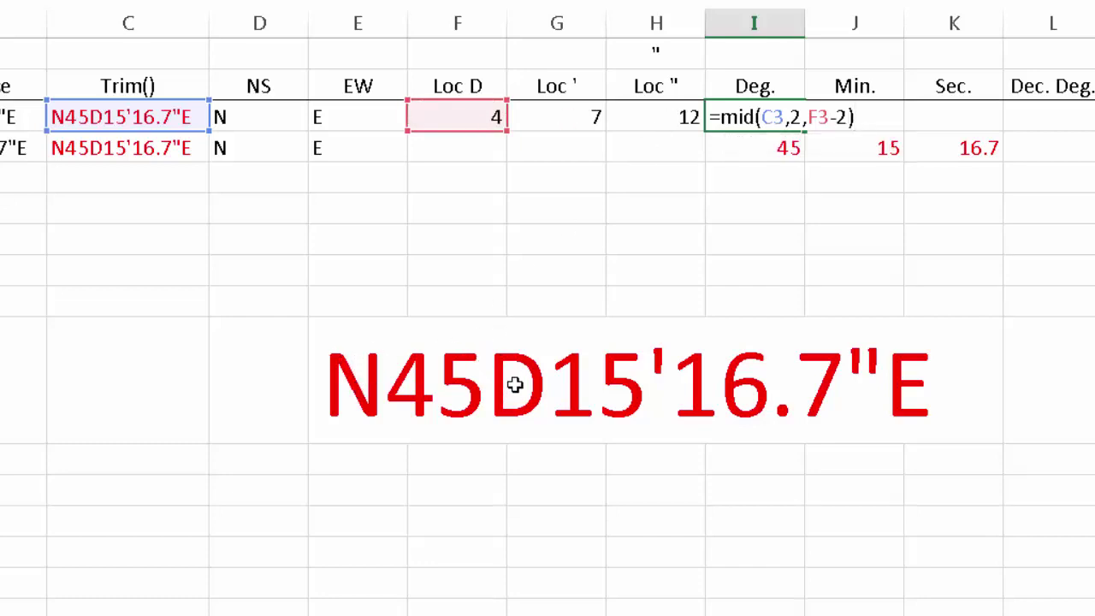
key(Return)
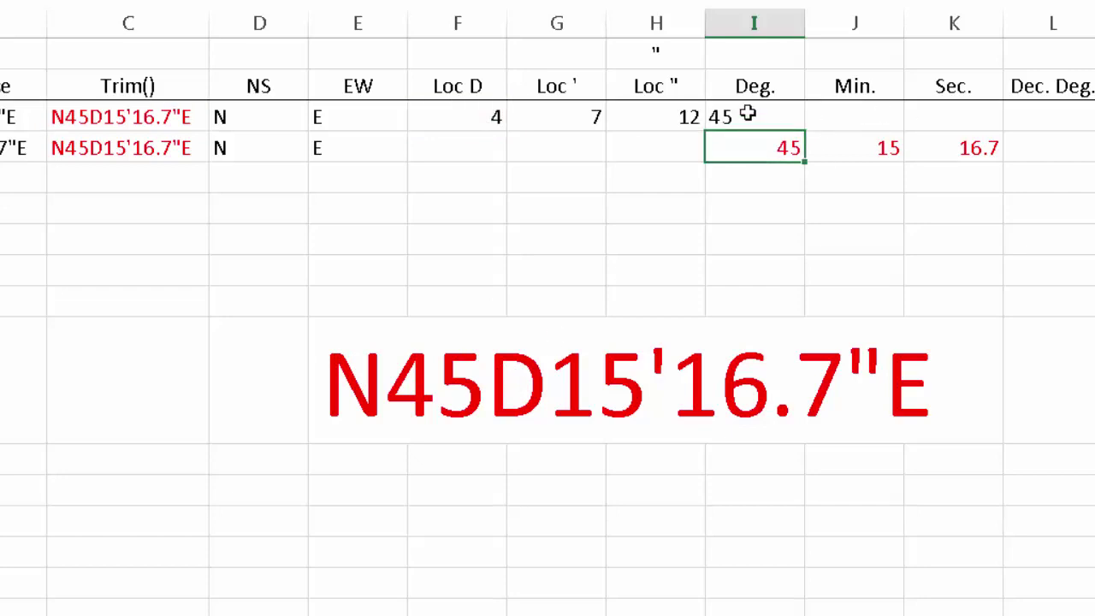
Step: Enter =MID(C3,F3+1,G3-F3-1) in J3 under Min. to extract the minutes from the trimmed bearing
click(857, 121)
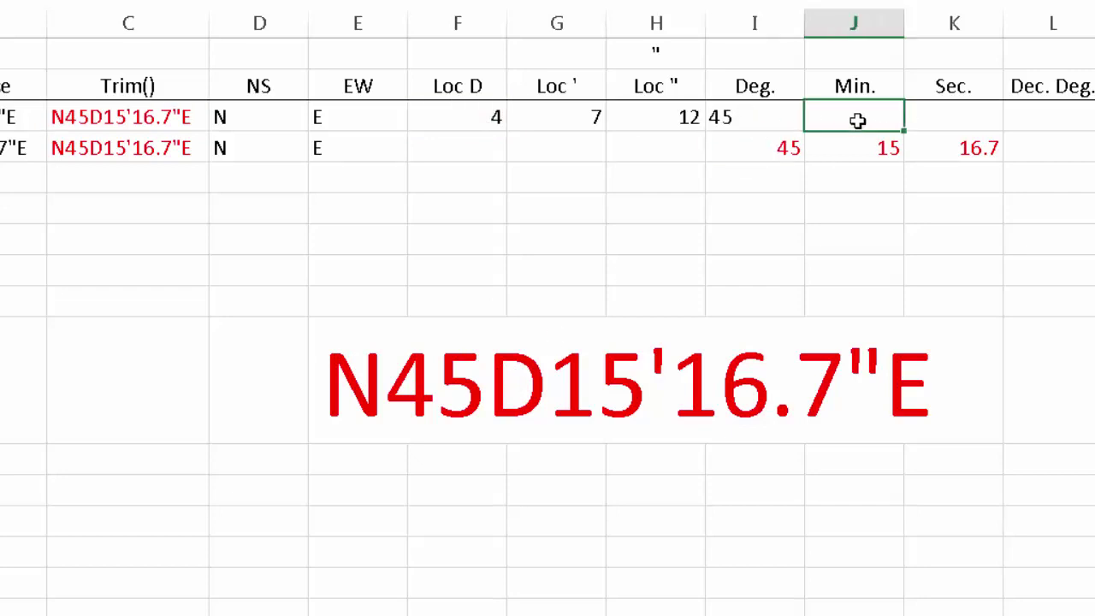
text(=mid)
key(Tab)
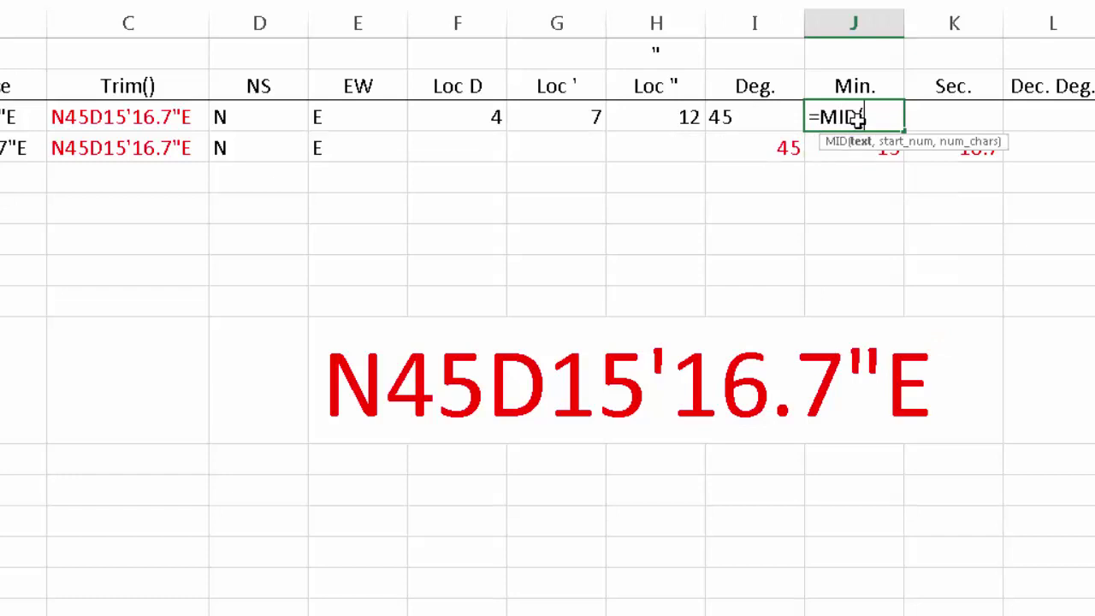
click(63, 122)
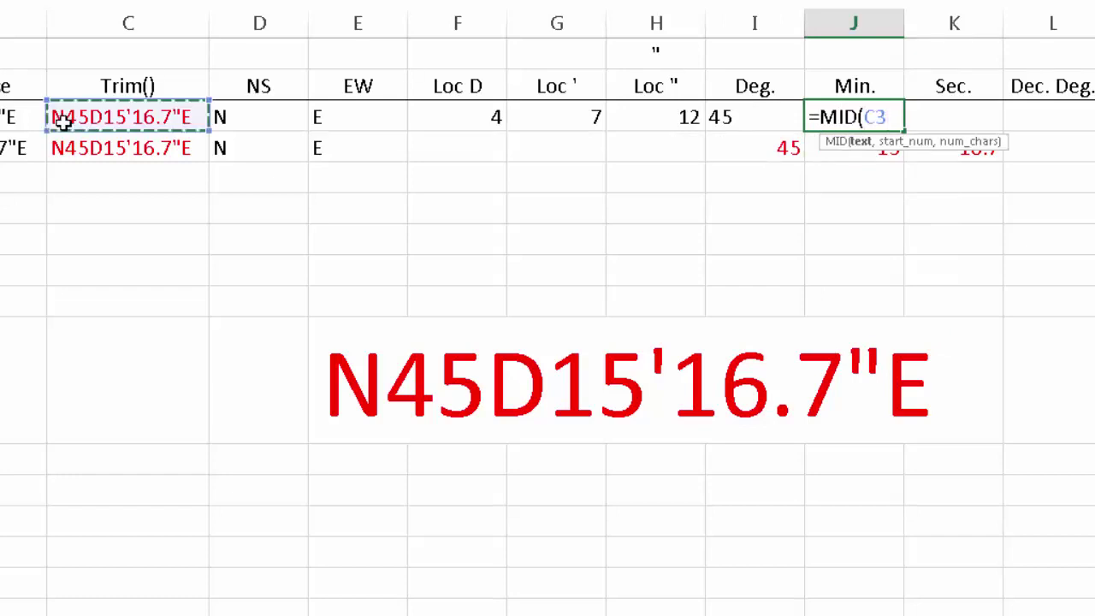
text(,)
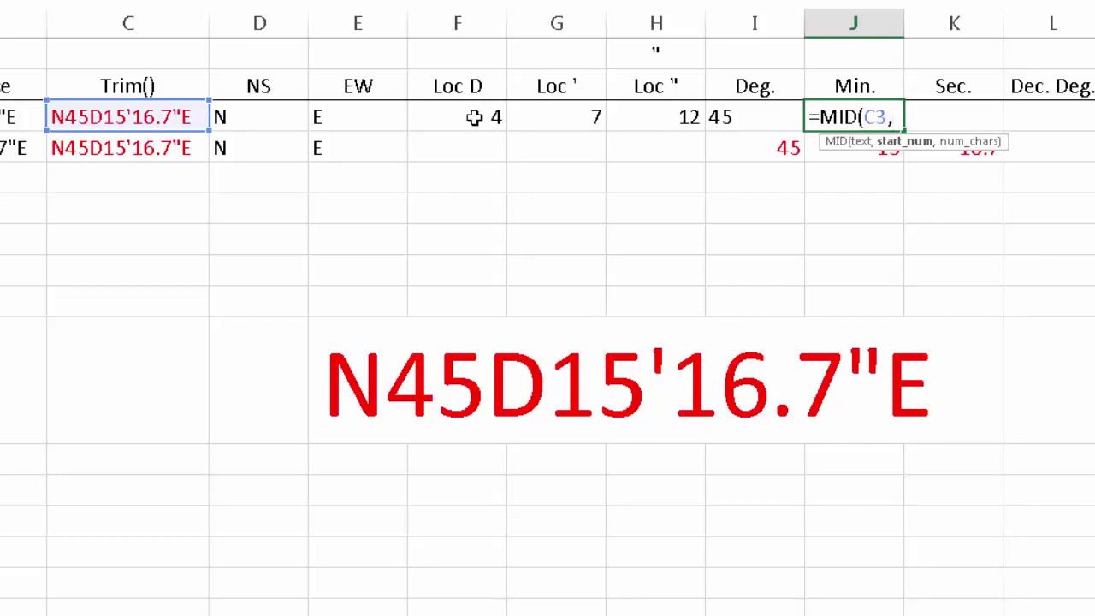
click(474, 117)
text(+1,)
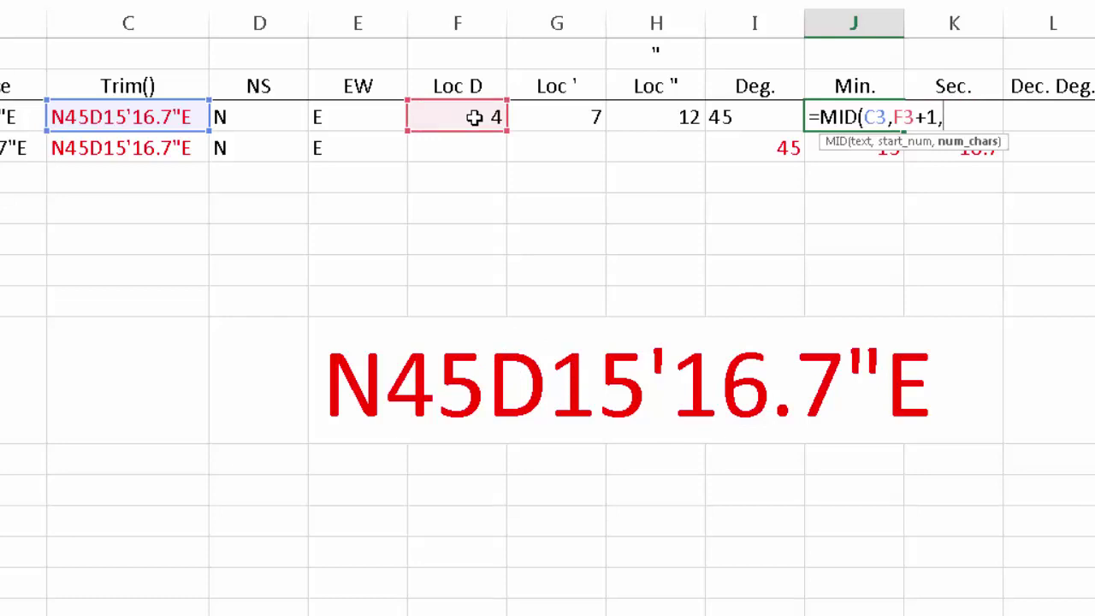
click(561, 120)
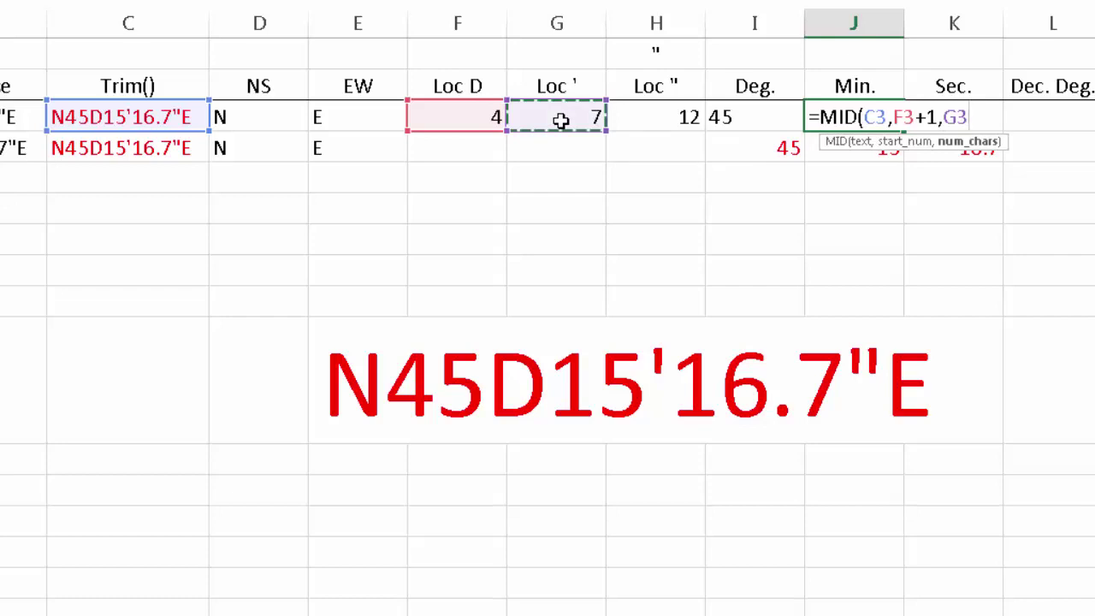
text(-)
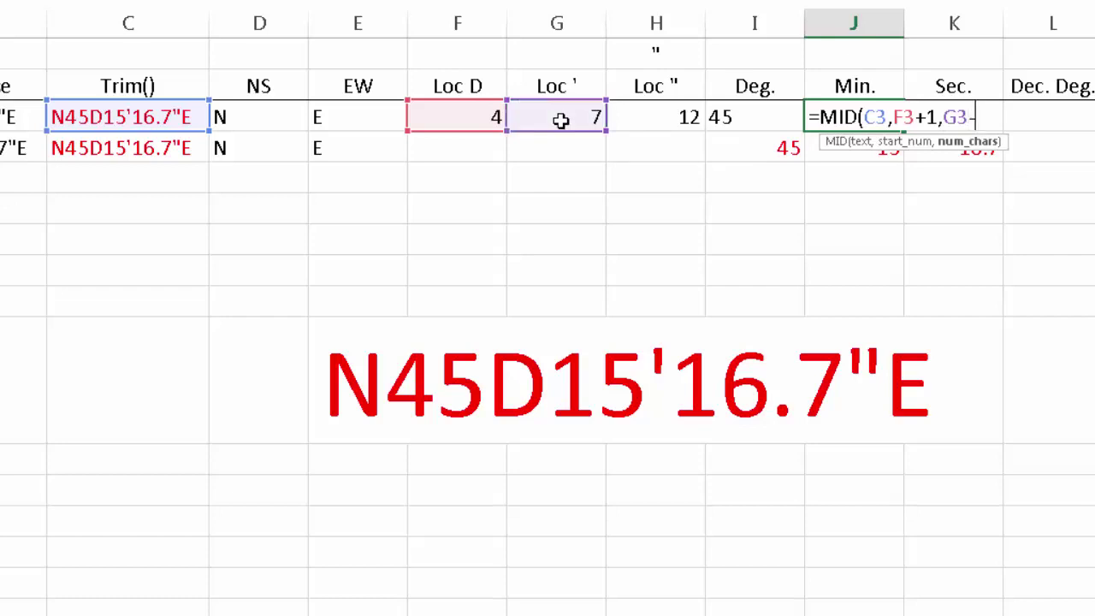
click(446, 118)
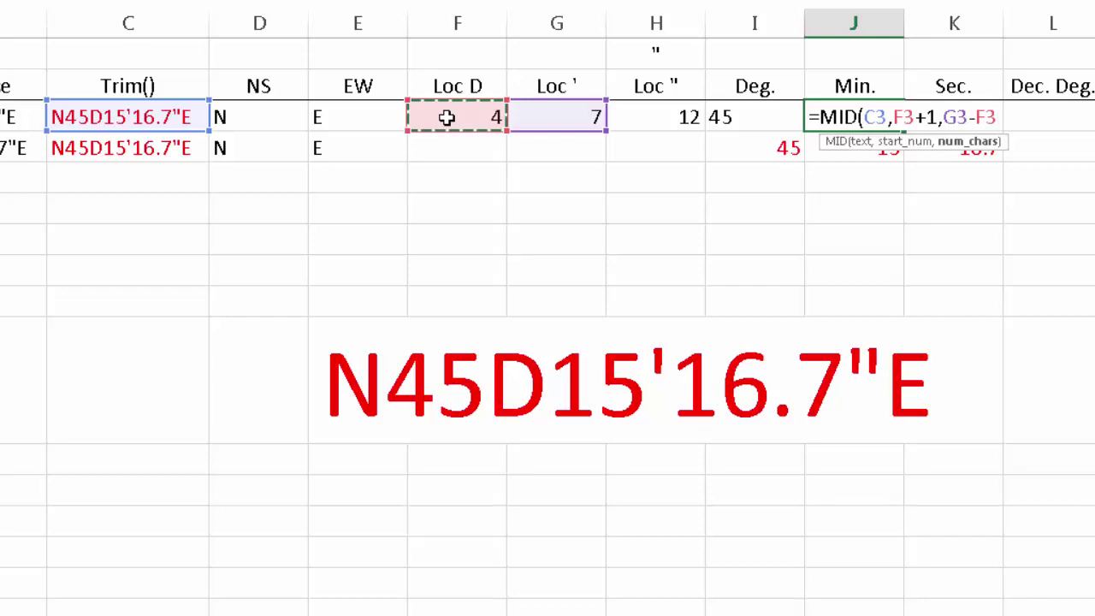
text(-1))
key(Return)
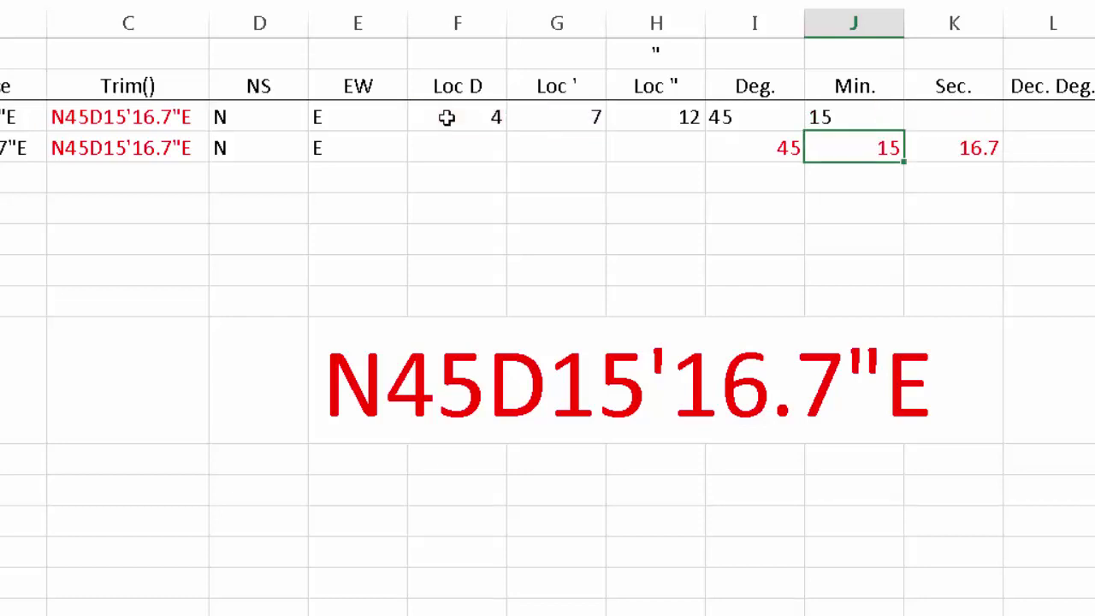
Step: Enter =MID(C3,G3+1,H3-G3-1) in K3 under Sec. to extract the seconds from the trimmed bearing
click(944, 117)
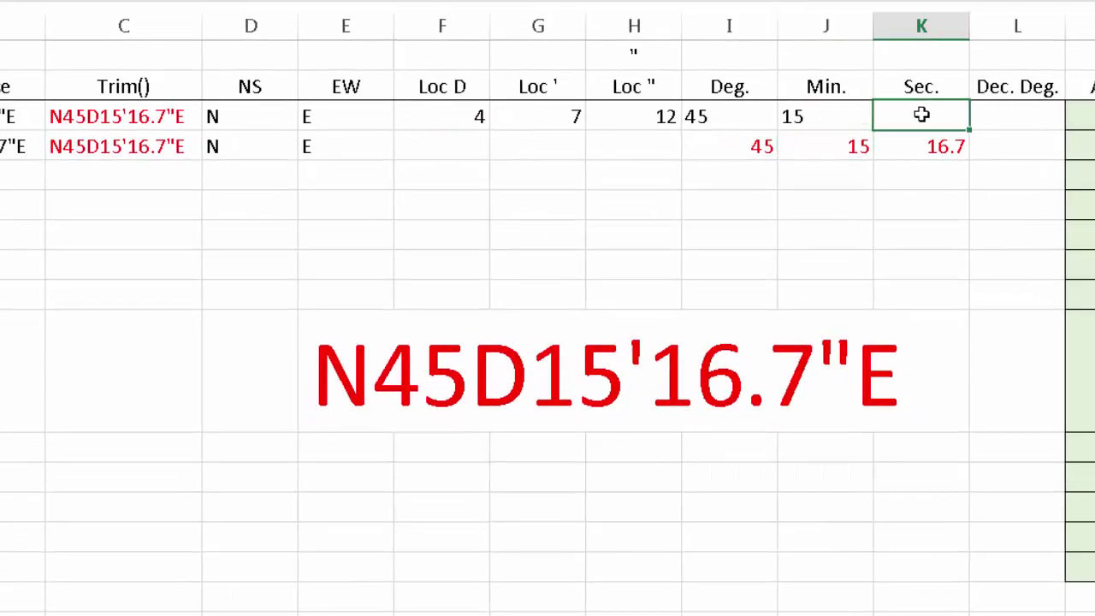
text(=mid)
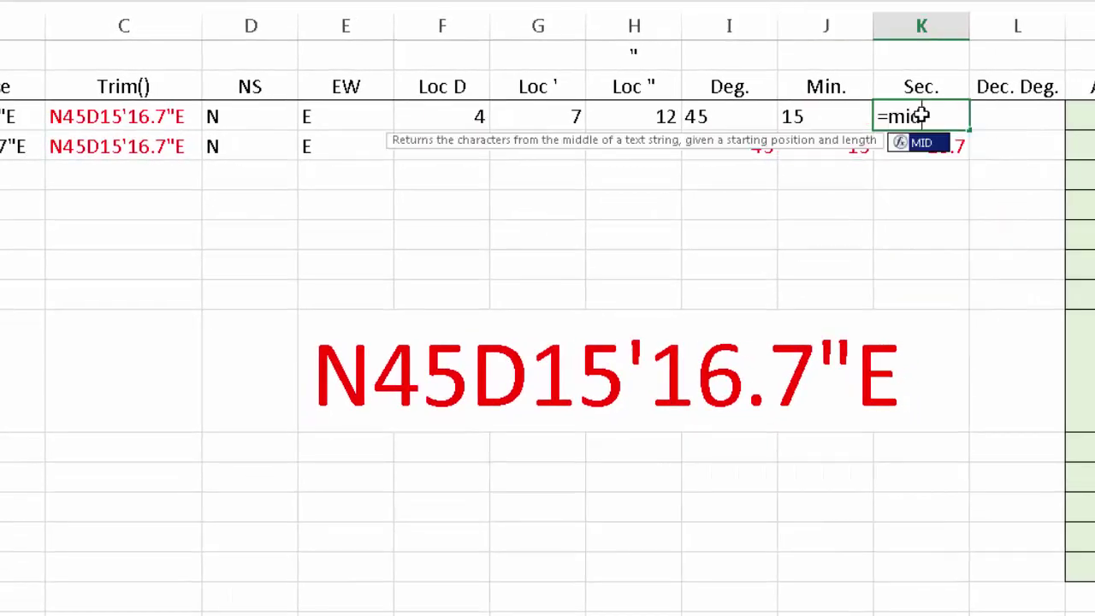
key(Tab)
click(111, 114)
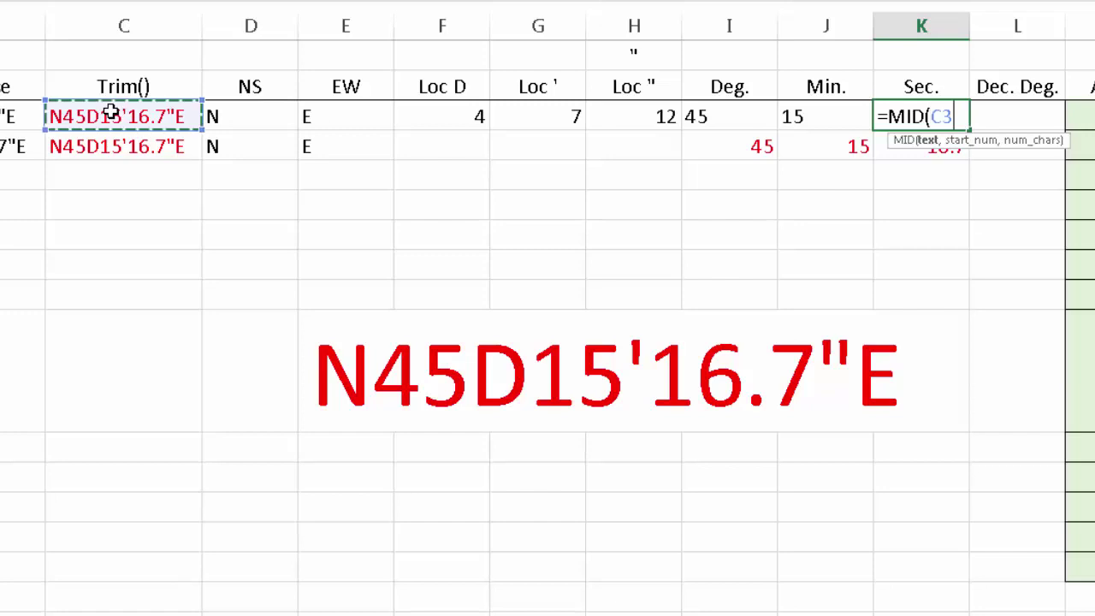
text(,)
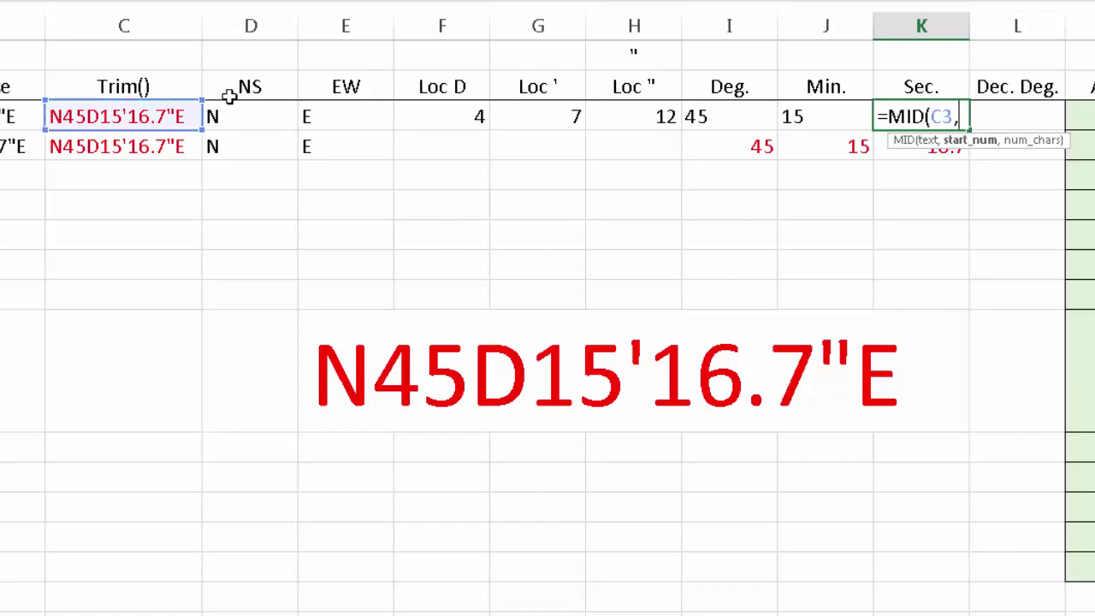
click(548, 113)
text(+)
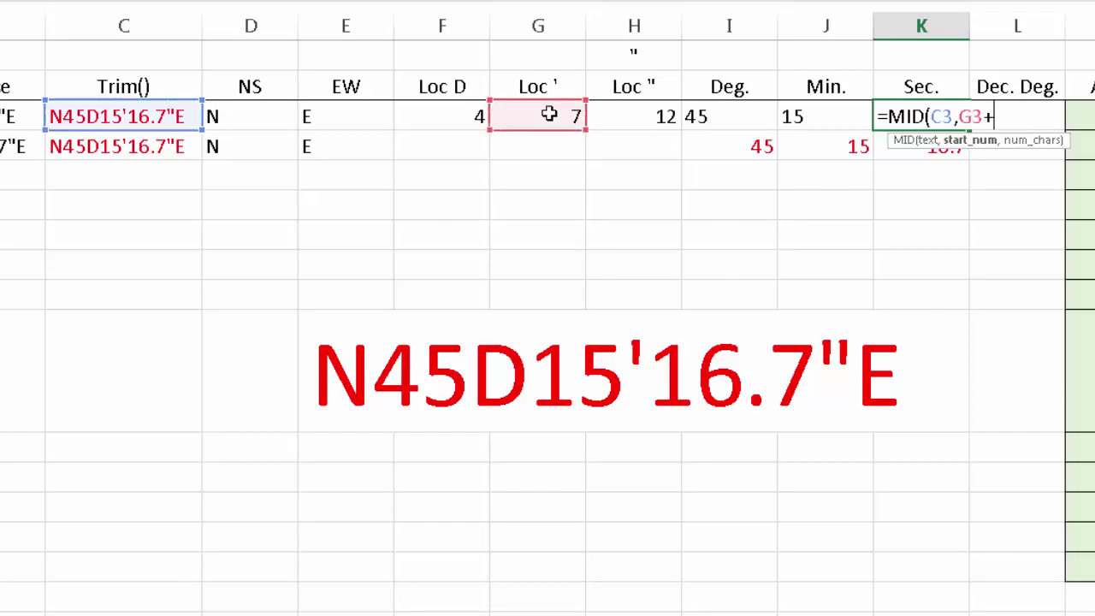
text(1,)
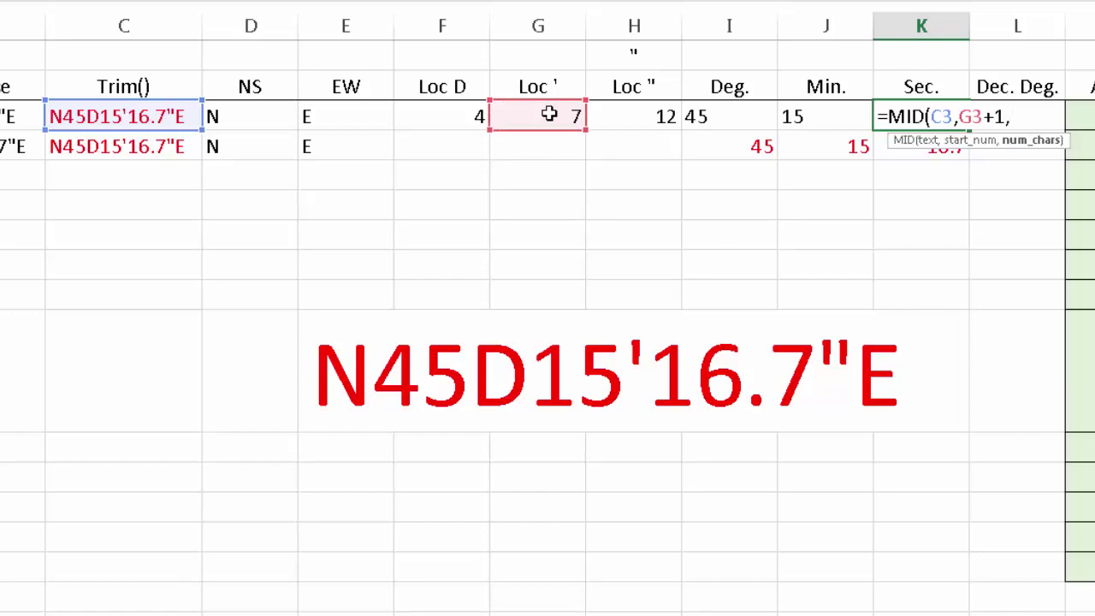
click(631, 116)
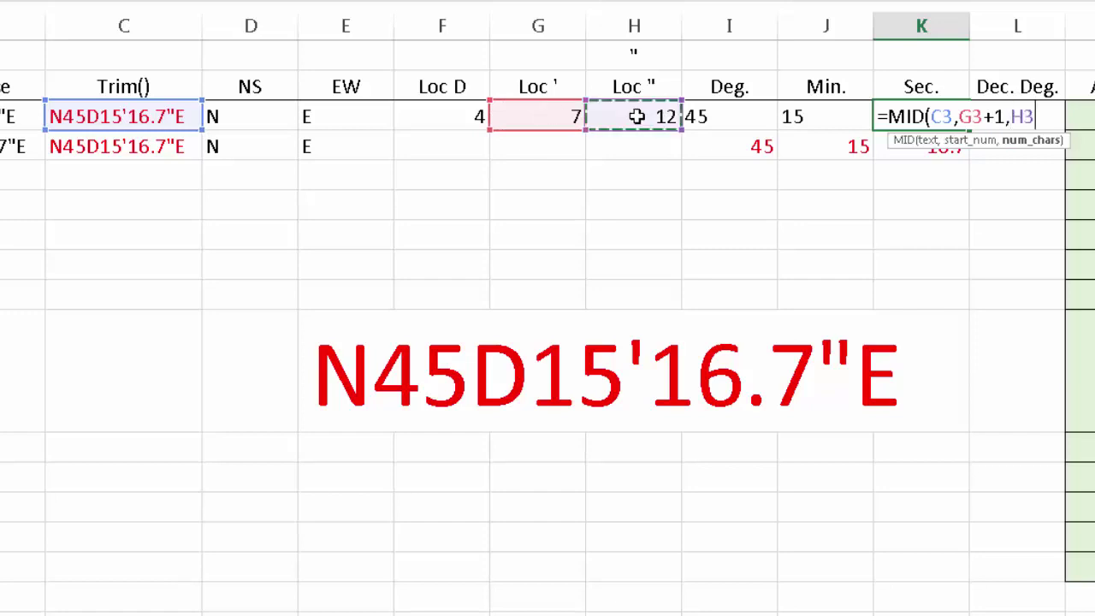
text(-)
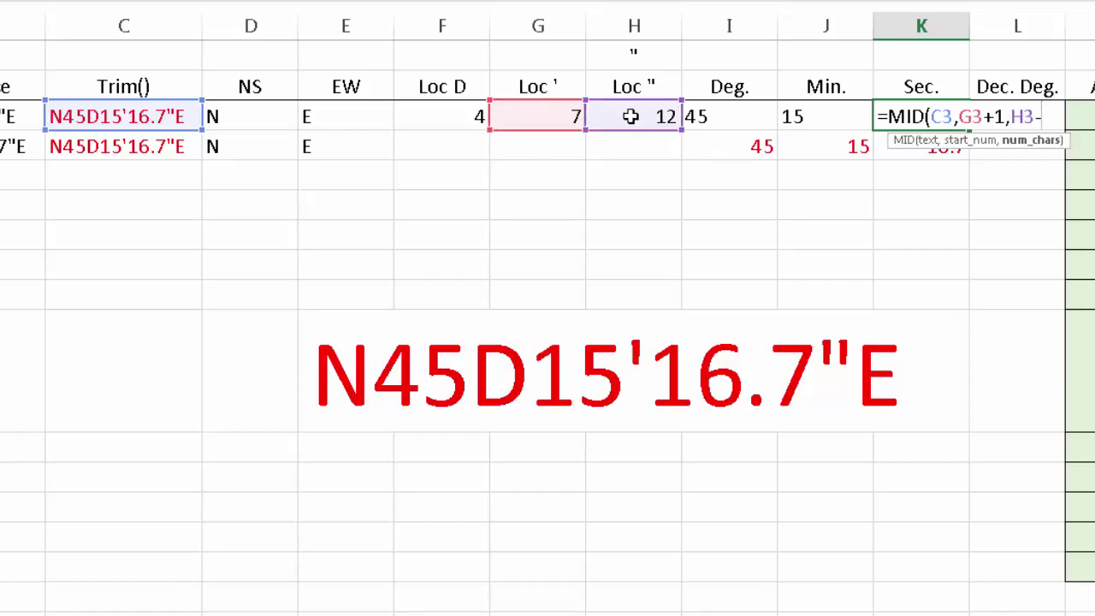
click(558, 117)
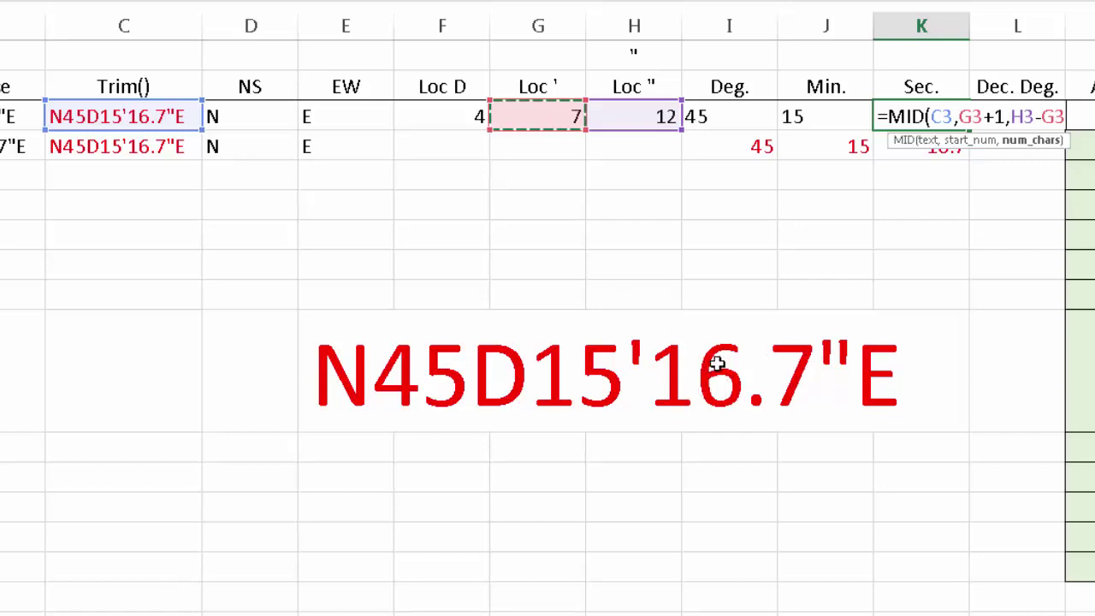
text(-1))
key(Return)
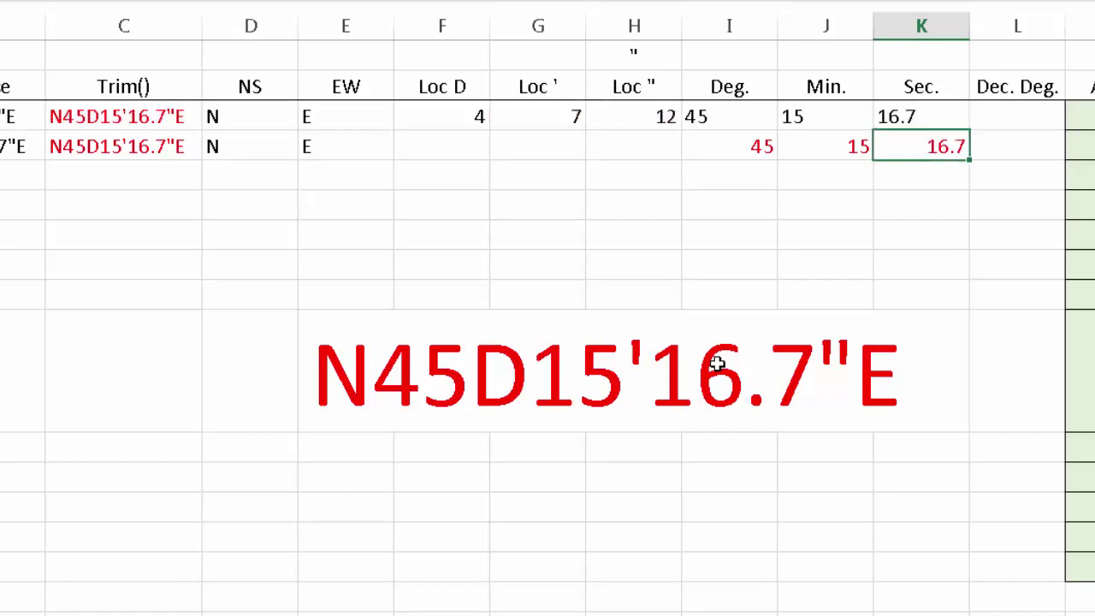
Step: Review the MID formulas in I3, J3 and K3 that extract degrees, minutes and seconds
click(728, 114)
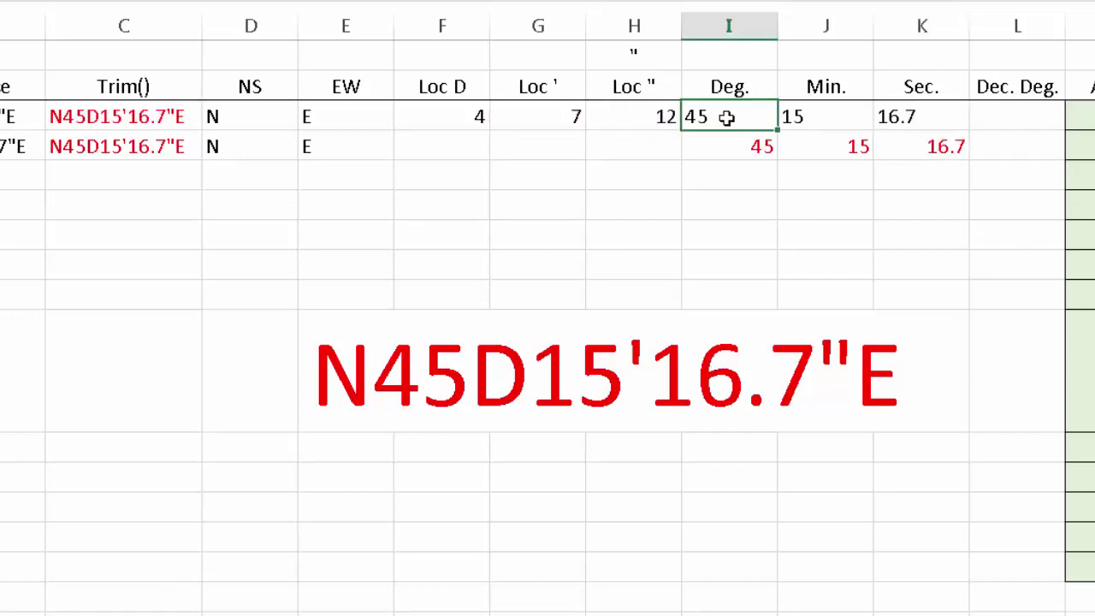
double_click(728, 114)
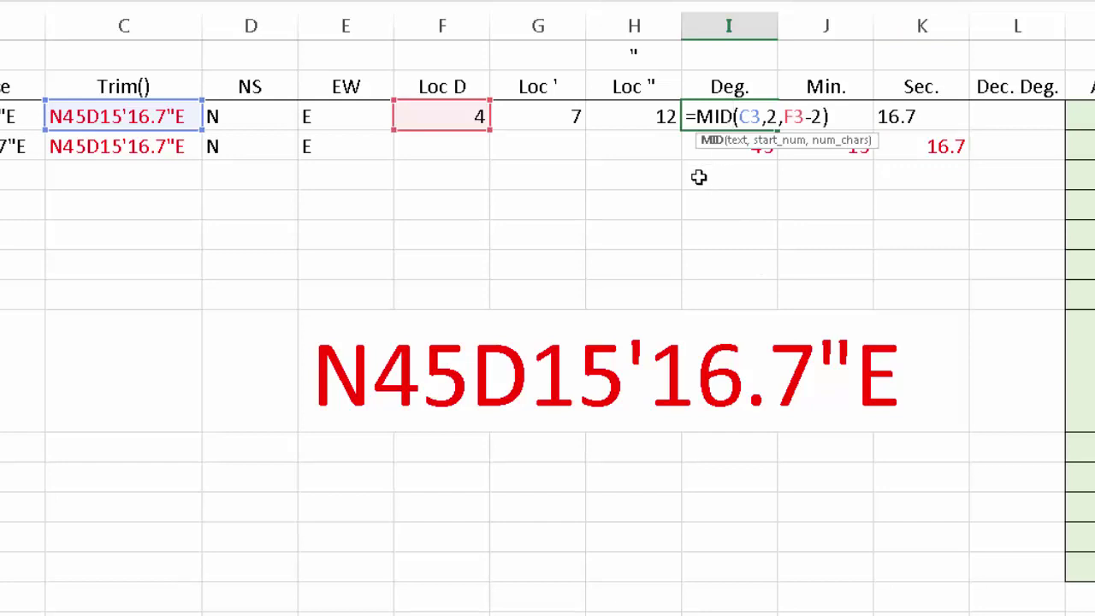
key(Escape)
double_click(838, 115)
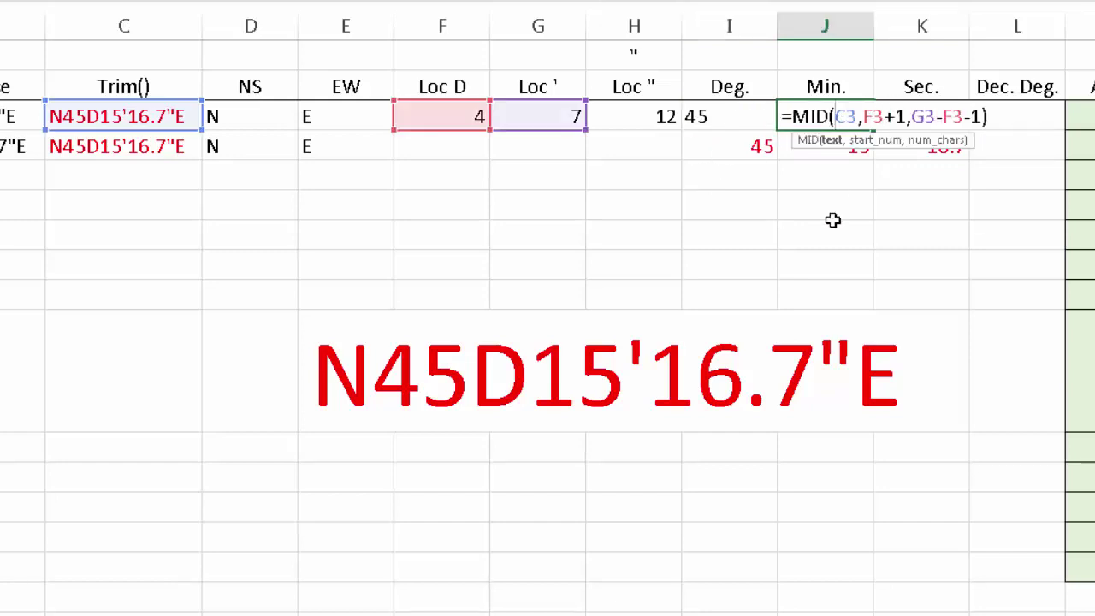
key(Escape)
double_click(919, 115)
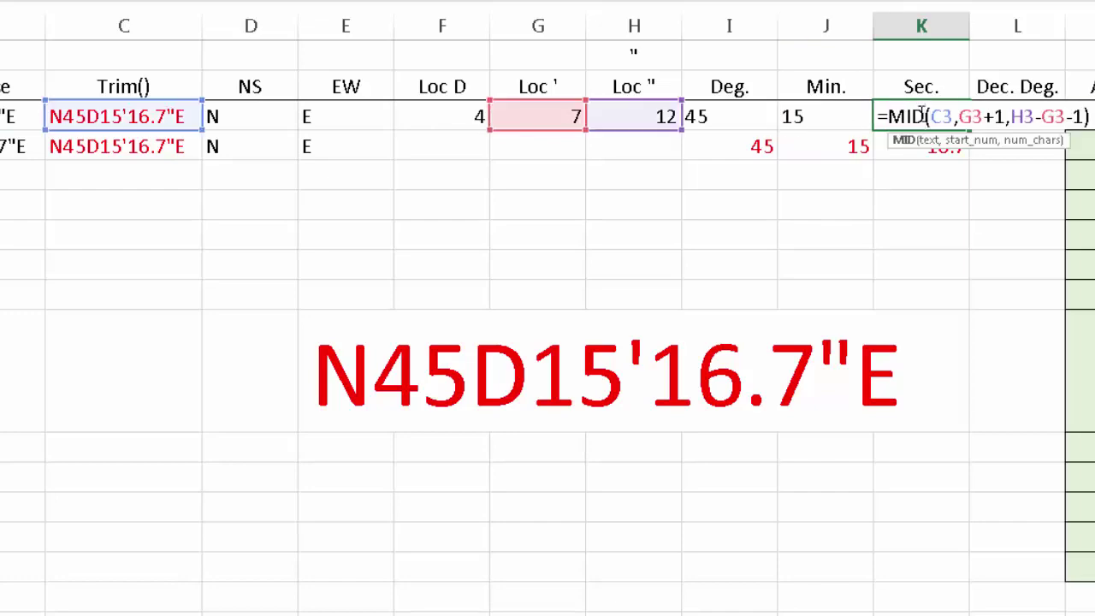
key(Escape)
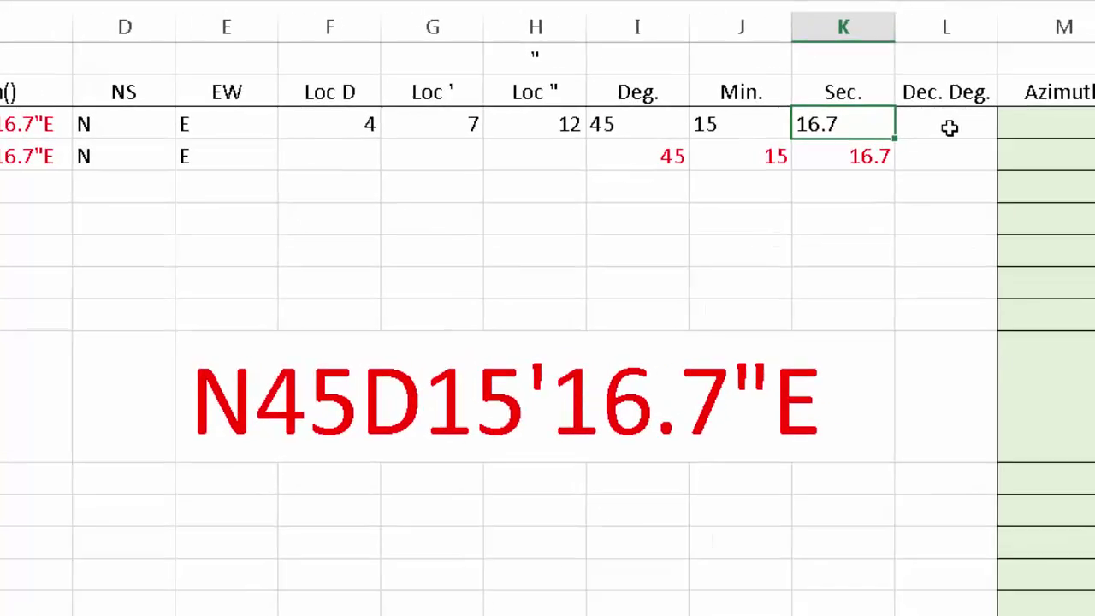
Step: Enter =I3+J3/60+K3/3600 in L3 under Dec. Deg. to convert the angle to decimal degrees
click(1019, 119)
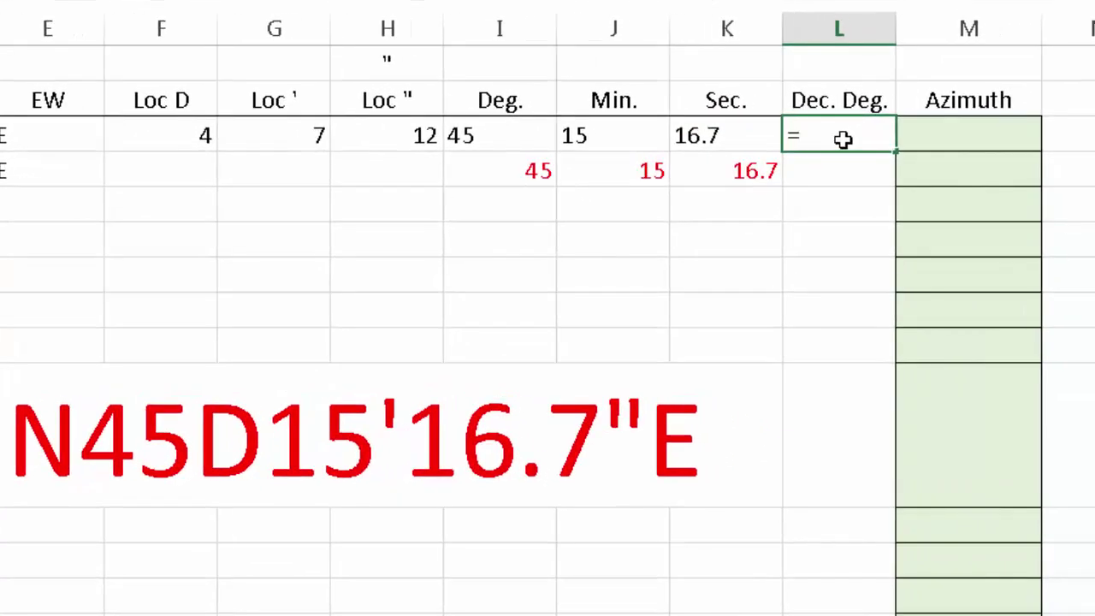
click(508, 140)
text(+)
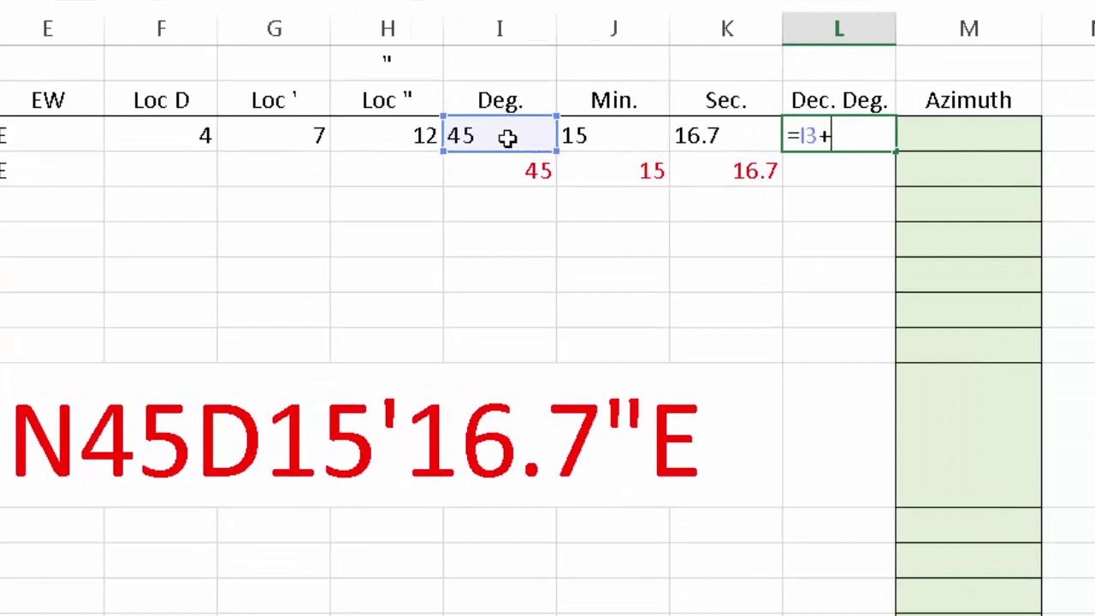
click(592, 132)
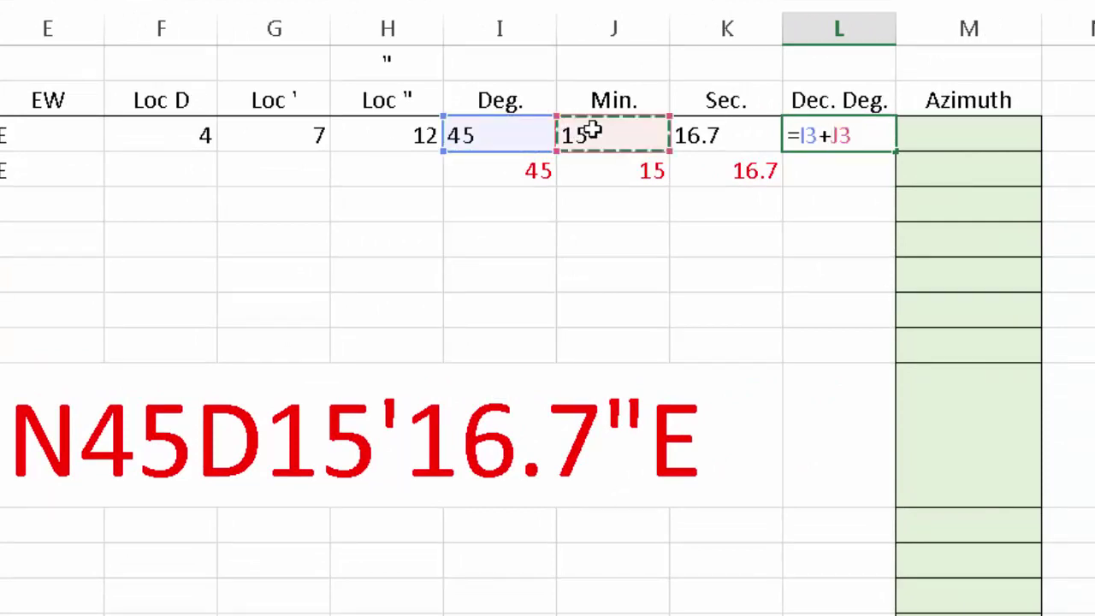
text(/60+)
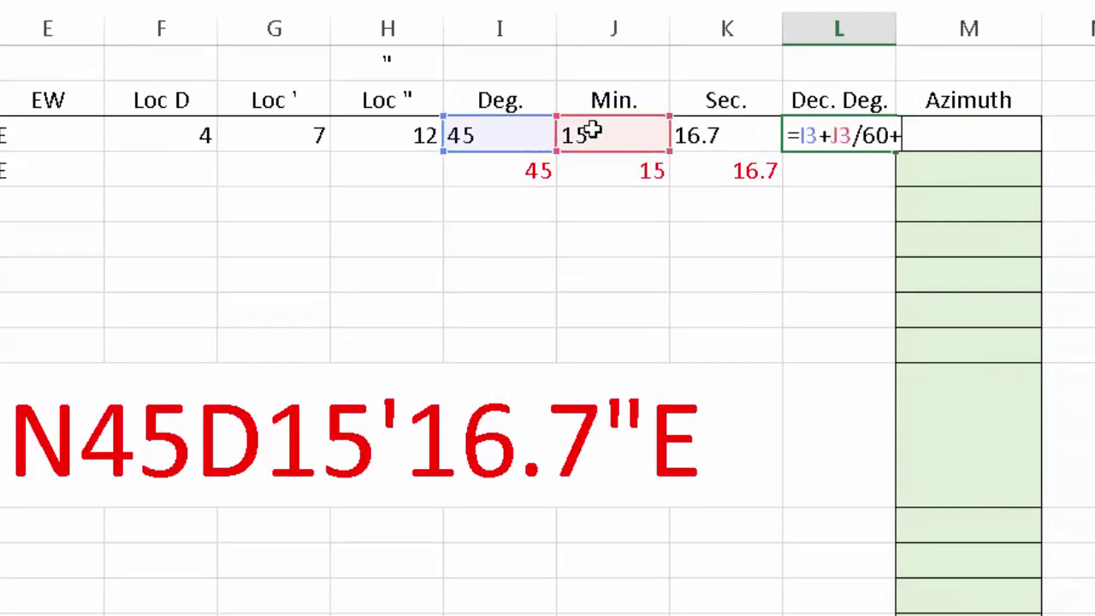
click(705, 135)
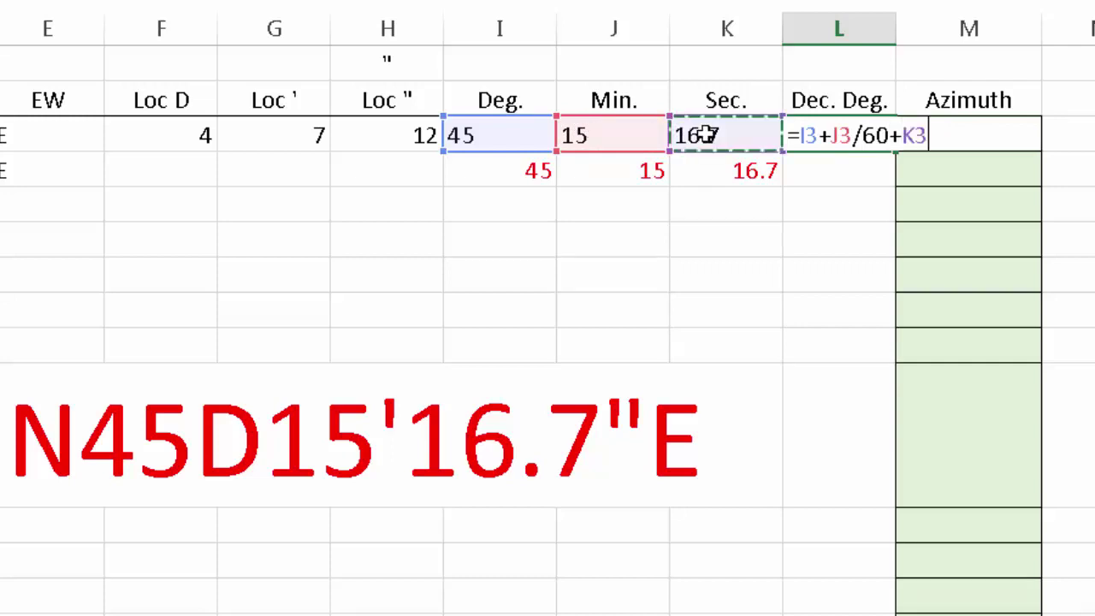
text(/3600)
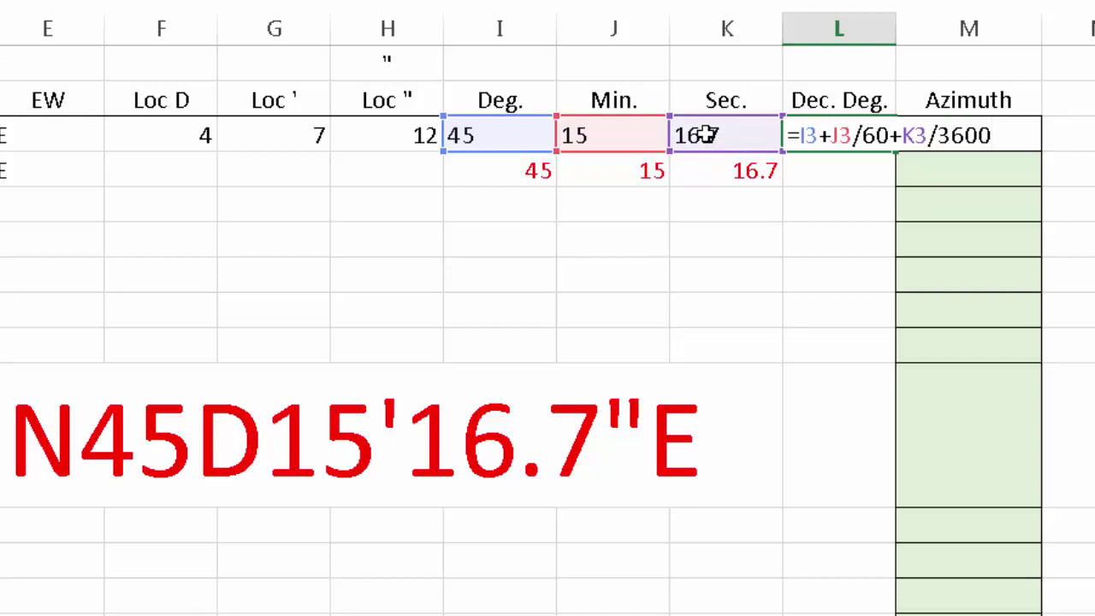
key(Return)
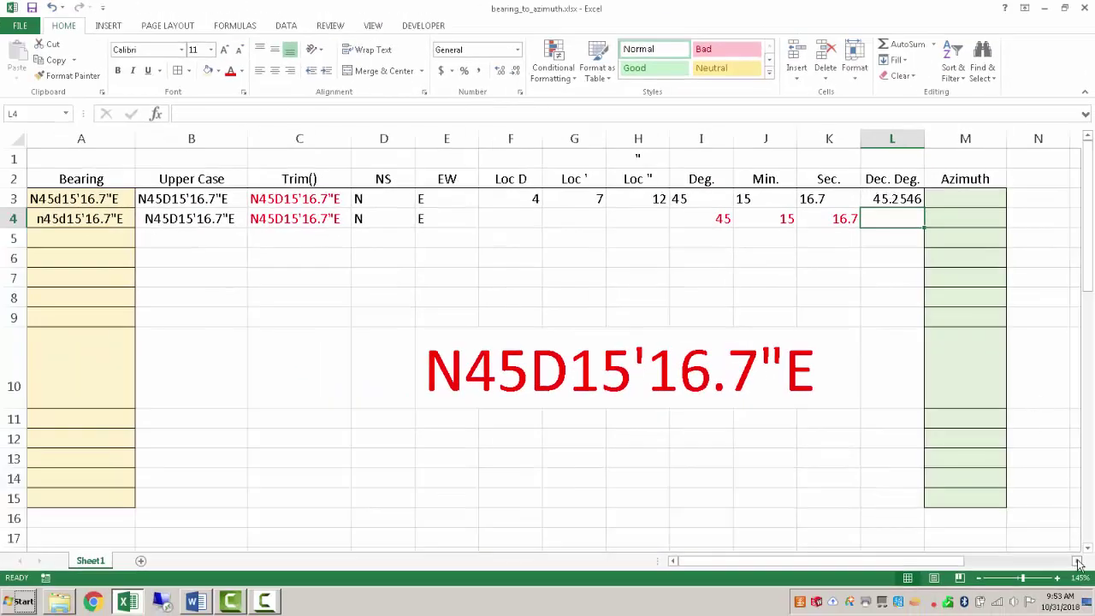
Step: Reset the enlarged bearing in E10 to the formatting of D4 and delete its text
click(447, 377)
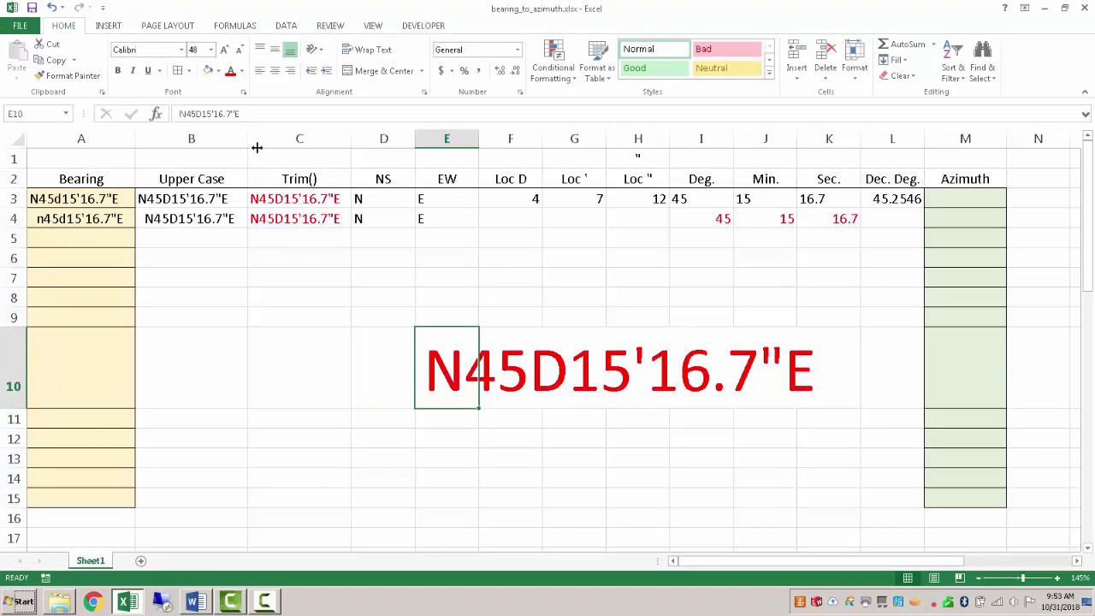
click(381, 220)
click(69, 75)
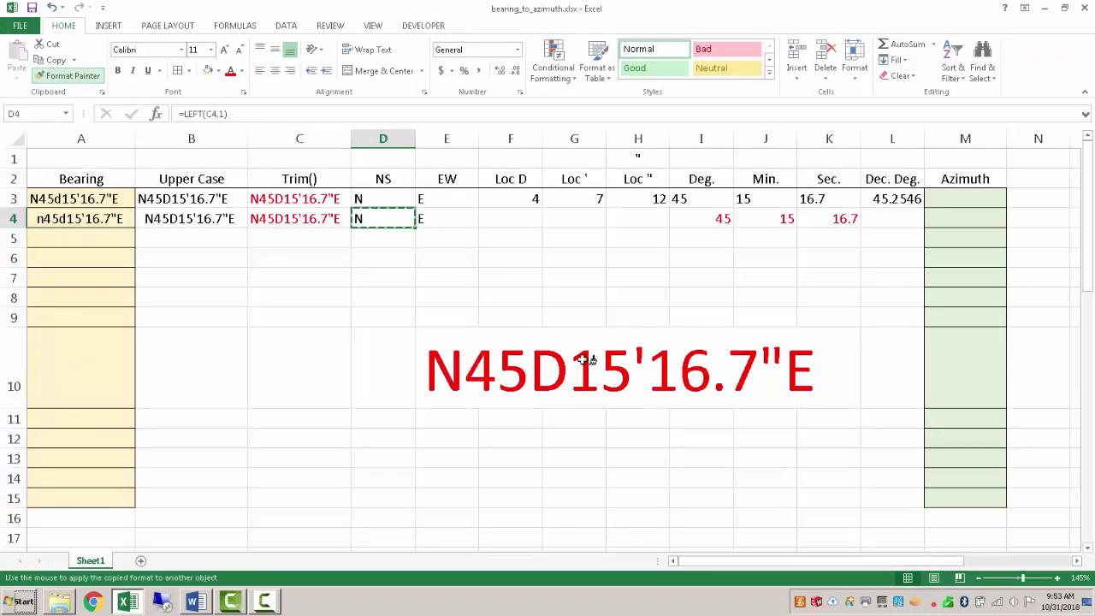
click(446, 362)
click(443, 359)
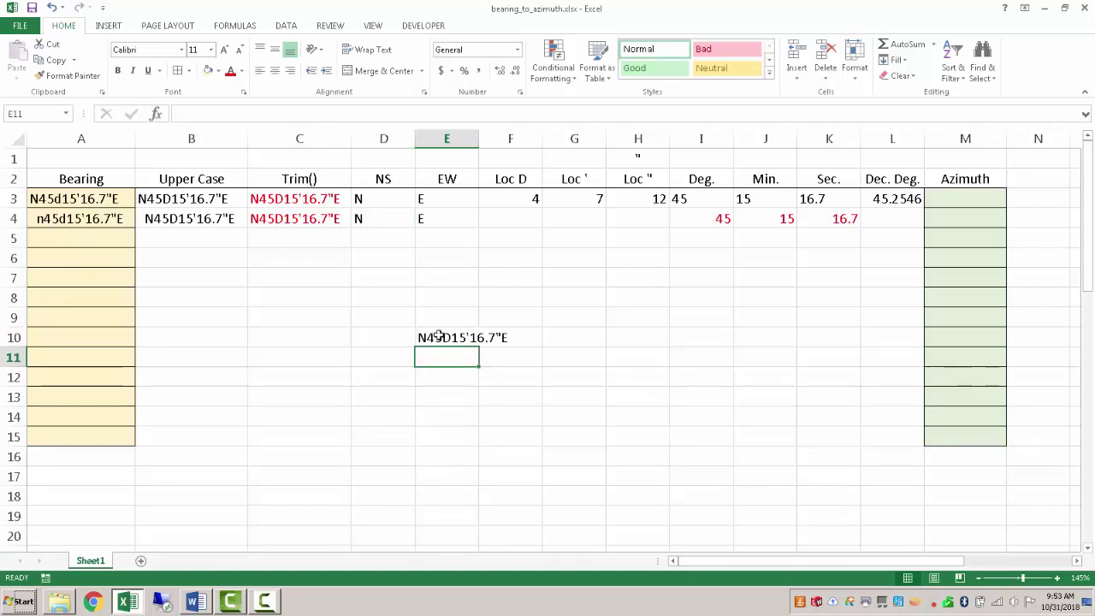
click(440, 336)
key(Delete)
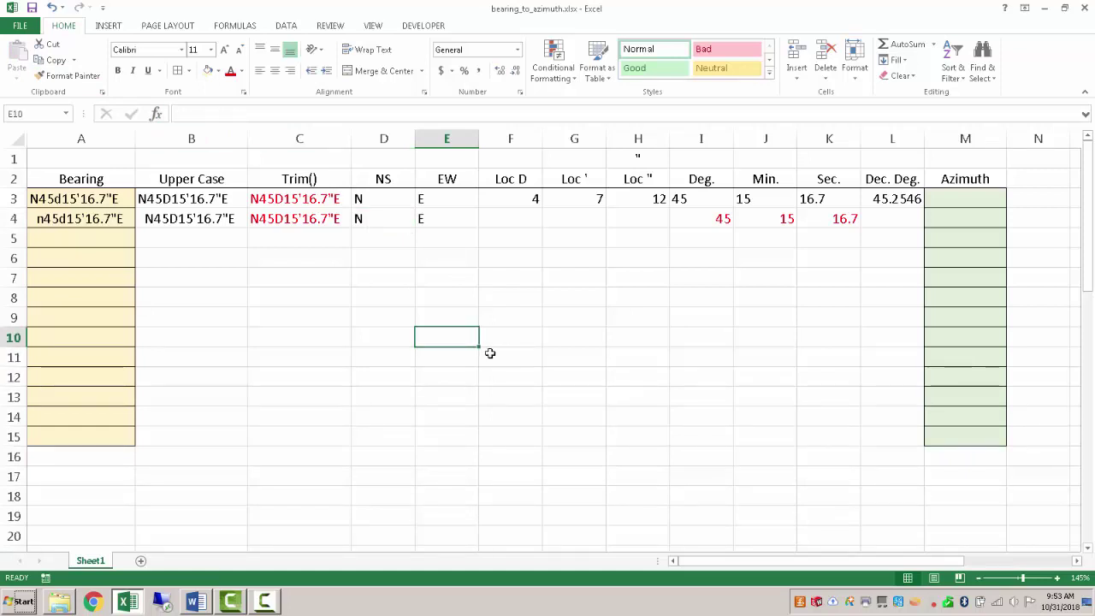
Step: Examine the azimuth and bearing diagrams and the bearing-to-azimuth conversion rules for each quadrant beside the table
click(1077, 560)
scroll(797, 346, down, 3)
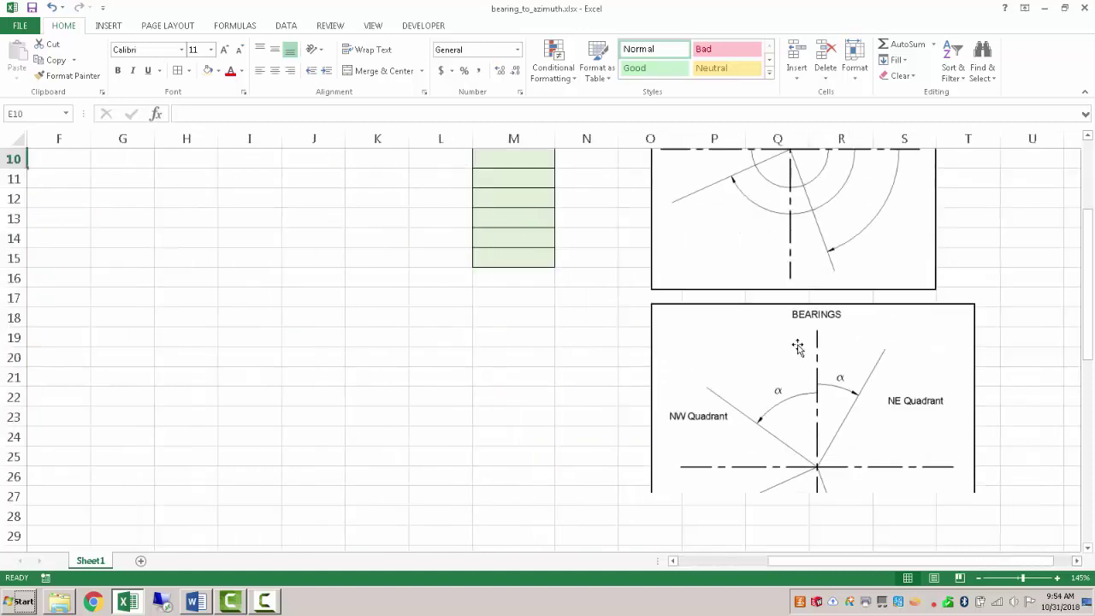
scroll(797, 347, down, 8)
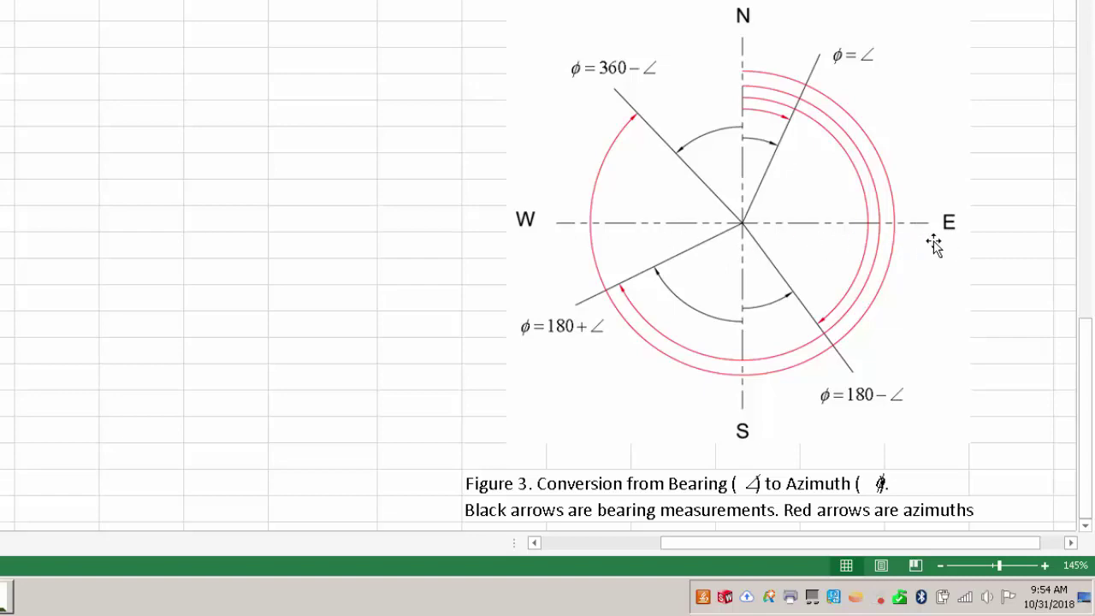
scroll(427, 208, up, 4)
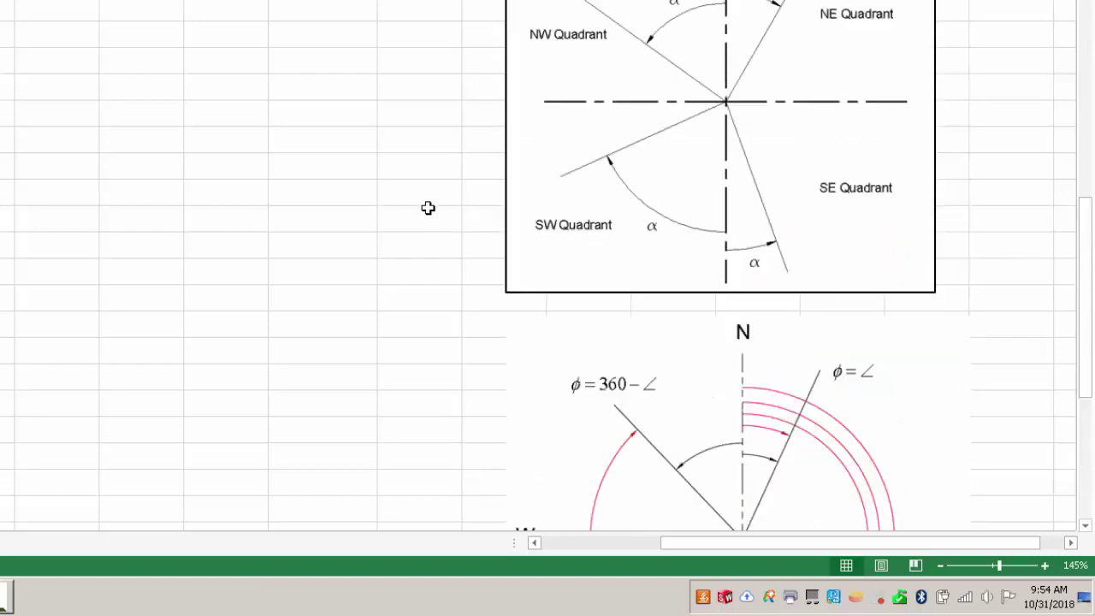
scroll(428, 208, up, 7)
drag(664, 543, 611, 547)
click(714, 68)
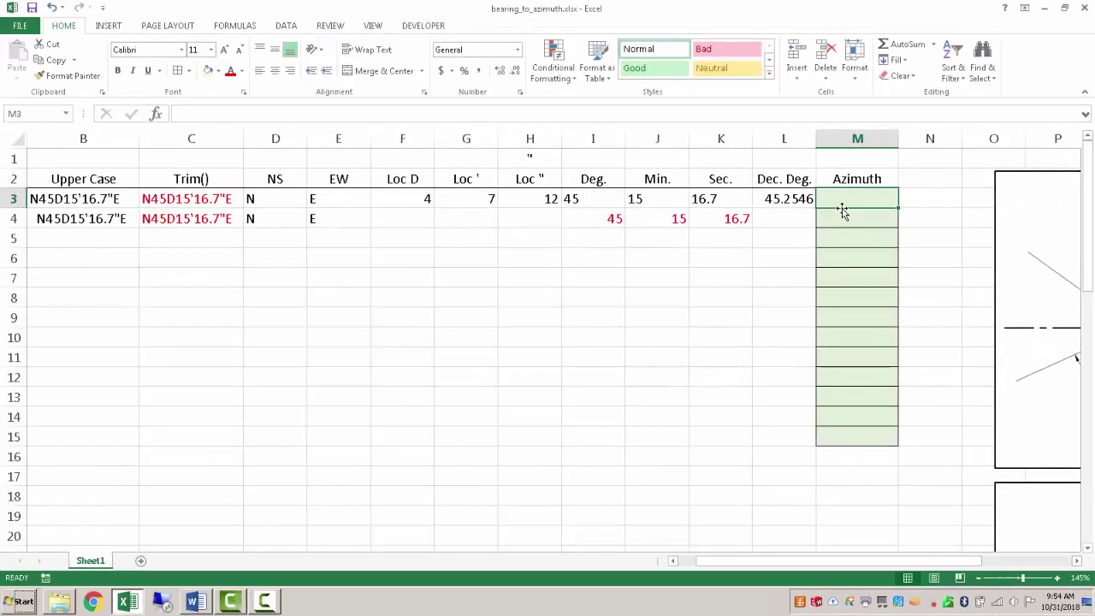
text(=if)
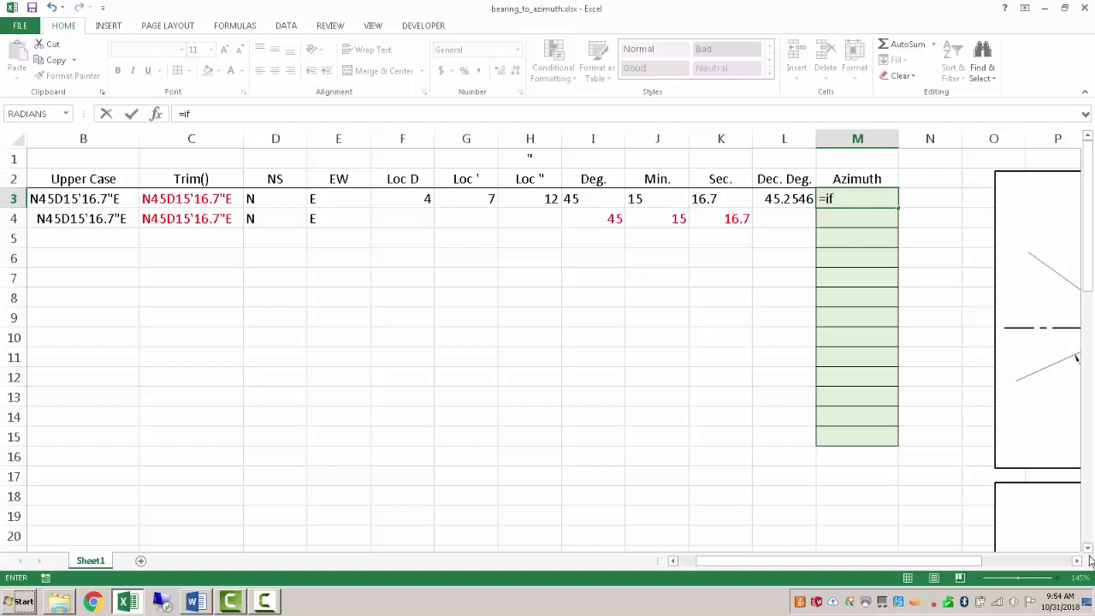
click(1080, 561)
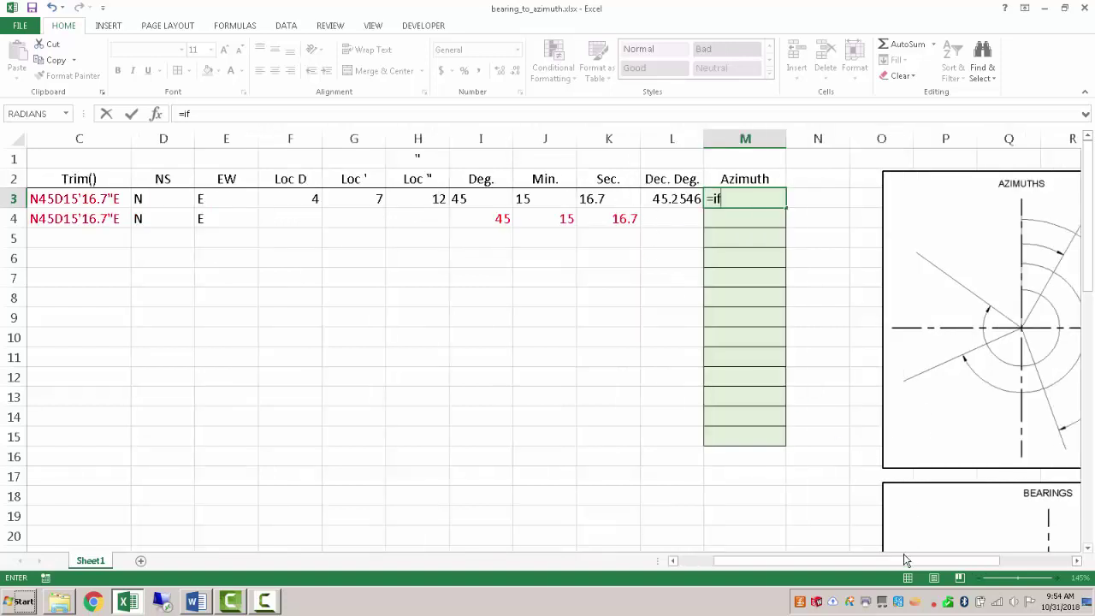
drag(904, 557, 863, 557)
key(Escape)
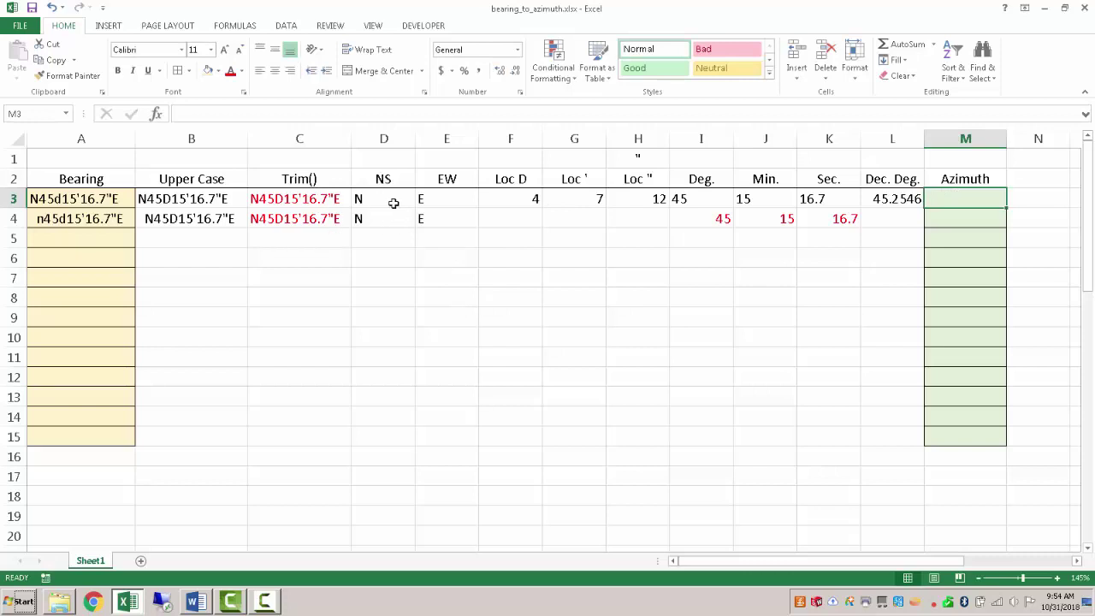
Step: Hide the Upper Case and Trim() helper columns B and C
click(211, 138)
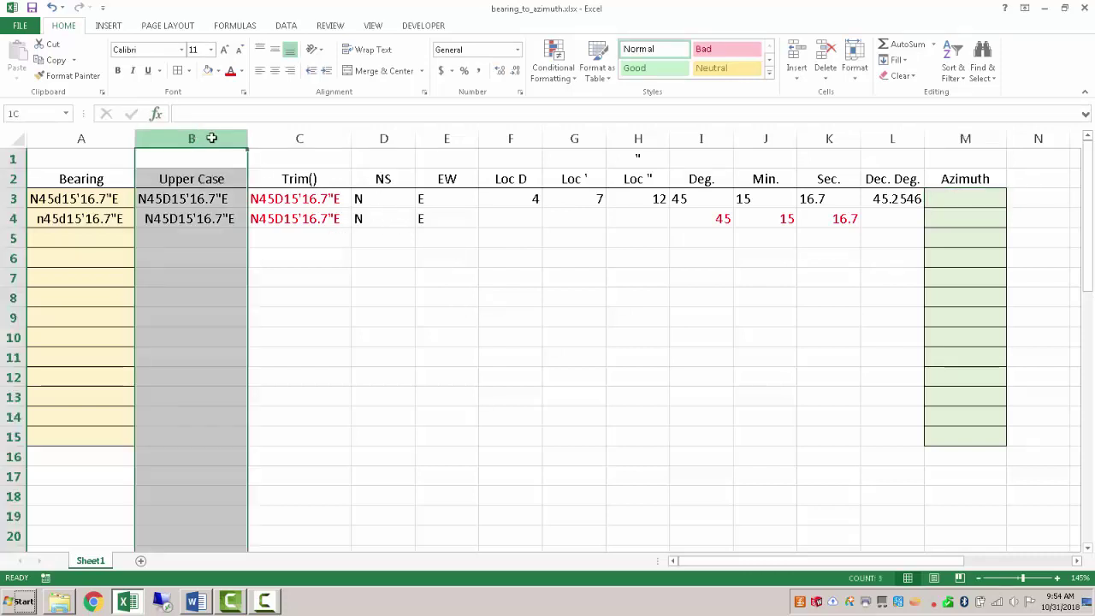
drag(211, 138, 292, 137)
right_click(292, 138)
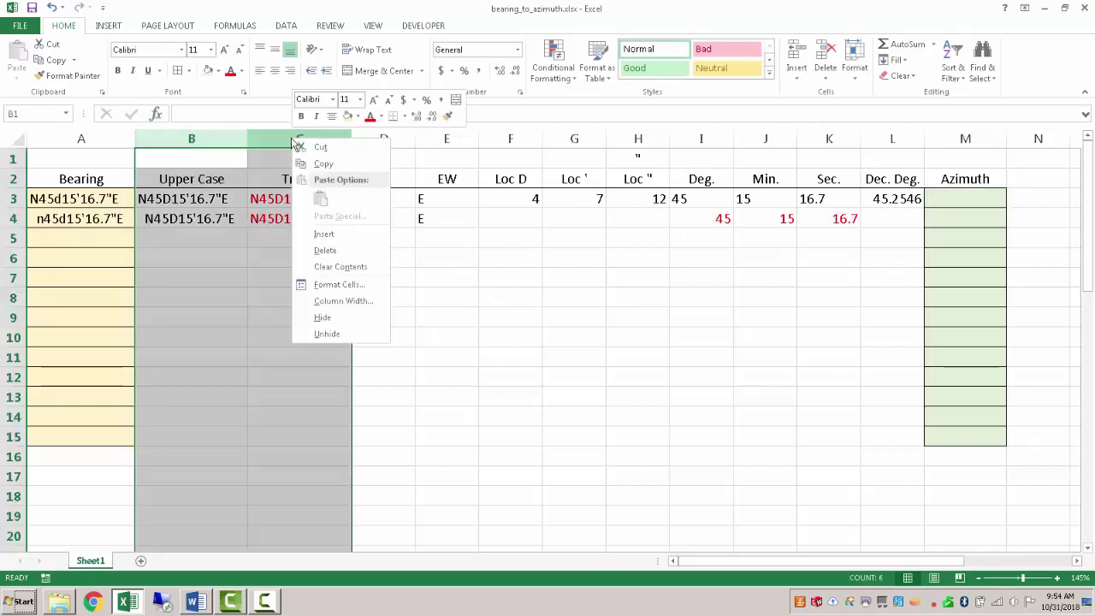
click(321, 316)
click(280, 296)
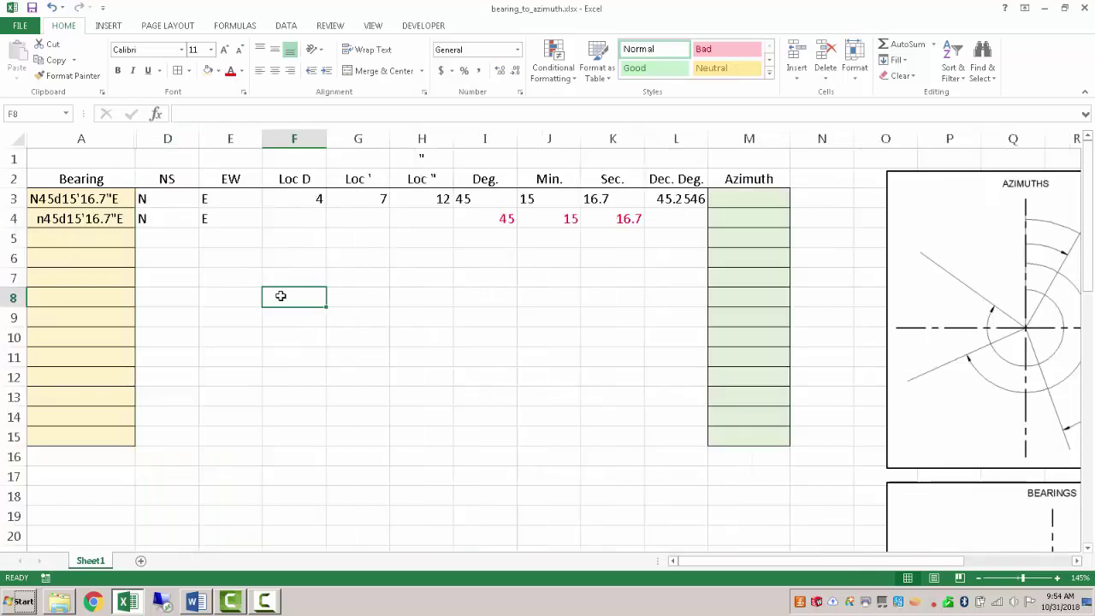
Step: Hide columns F through K, which hold the Loc positions and the extracted degrees, minutes and seconds
click(293, 138)
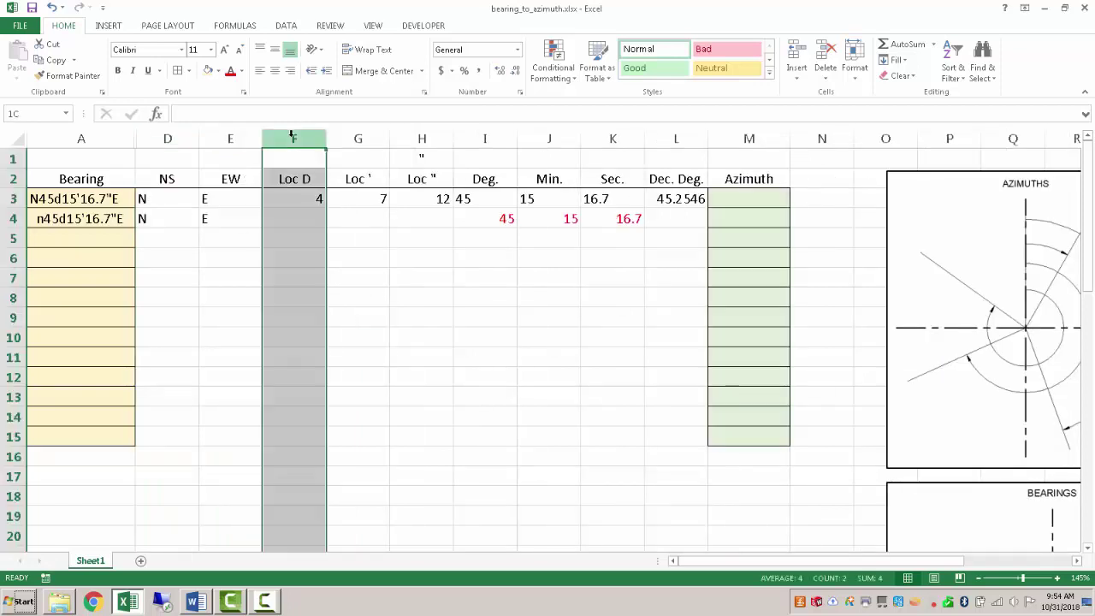
drag(292, 138, 611, 138)
right_click(610, 138)
click(641, 320)
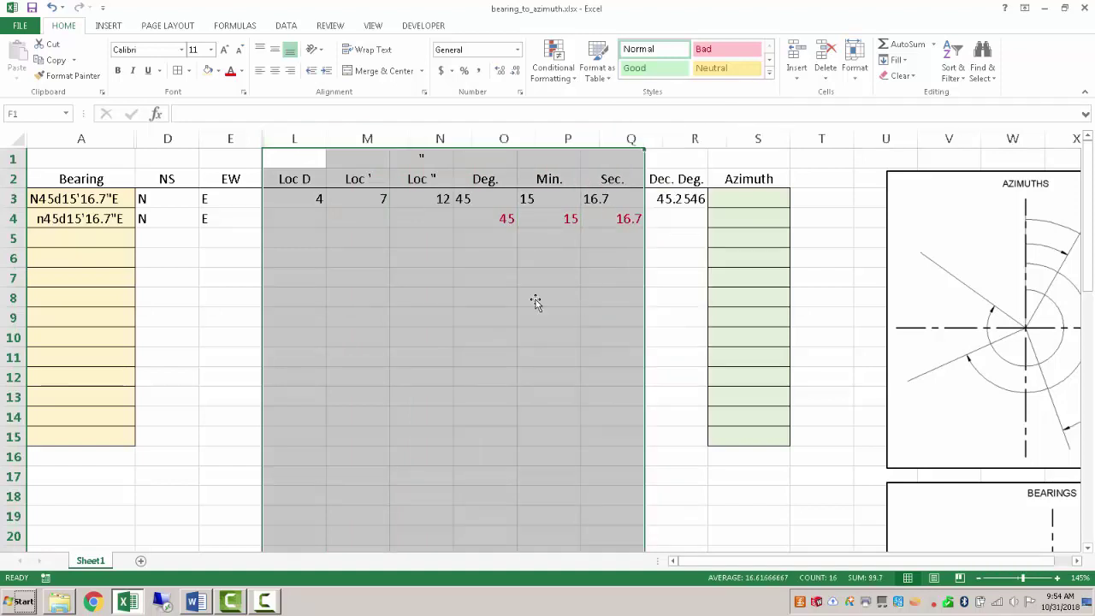
click(276, 301)
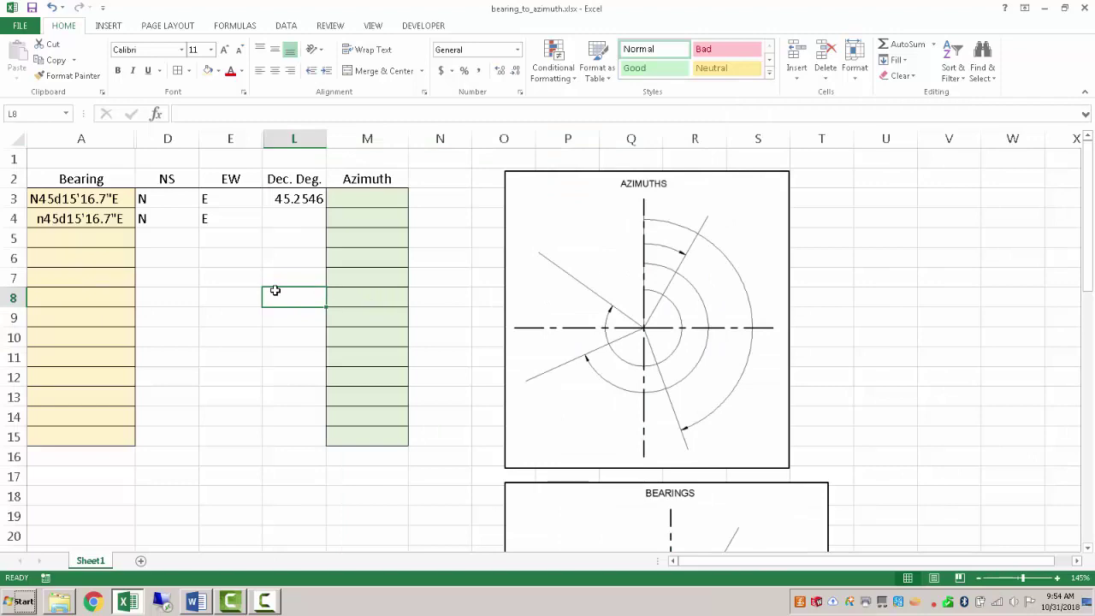
Step: Enter =IF(D3="N","_NORTH_","_FALSE_") in M3 under Azimuth to test the NS letter
click(278, 127)
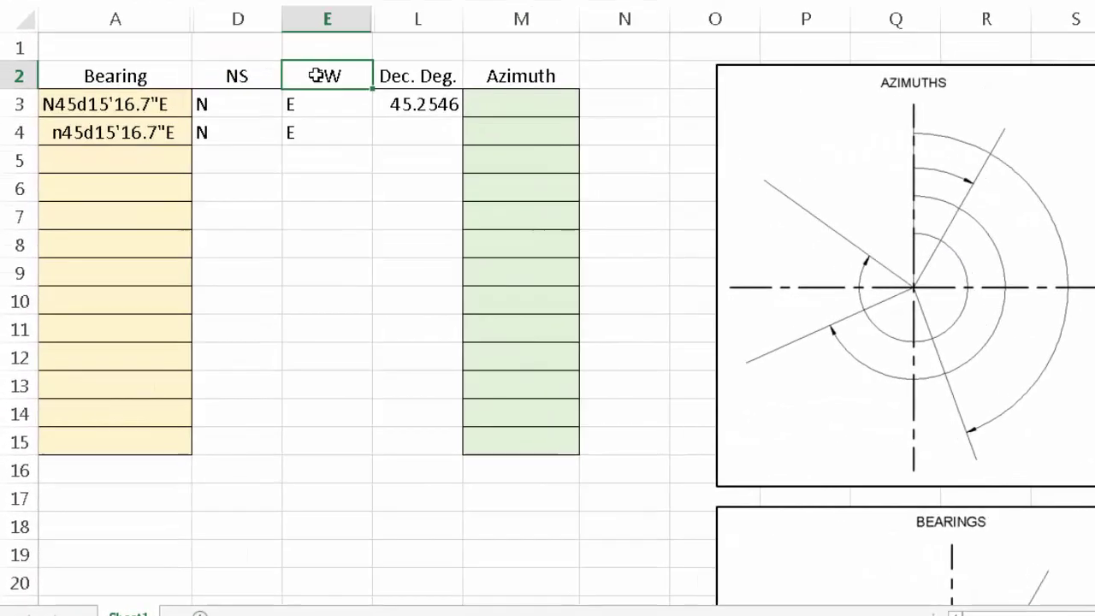
click(355, 126)
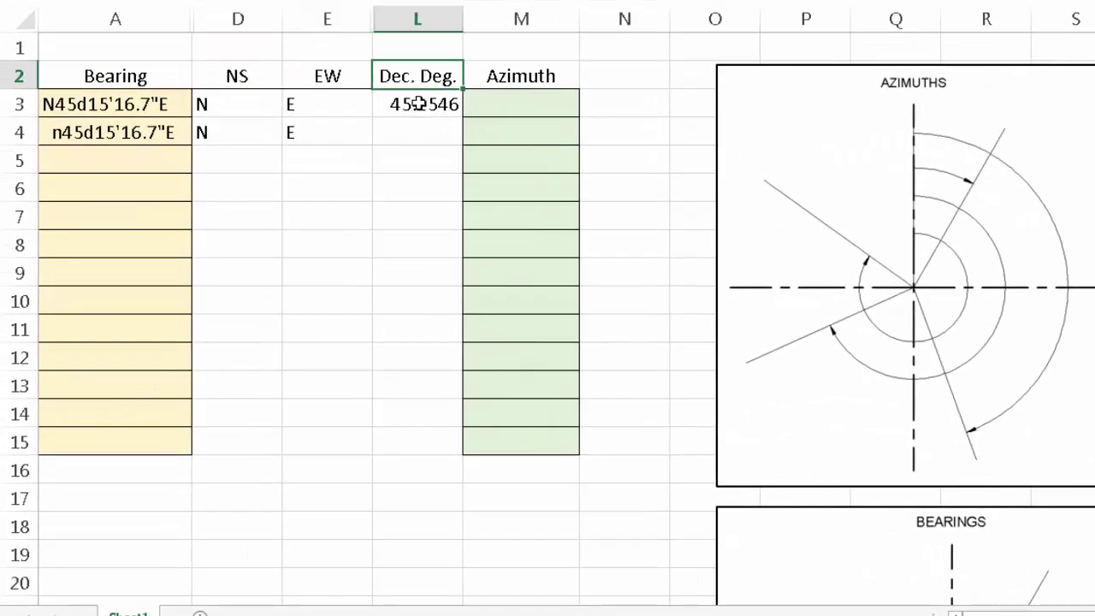
click(542, 105)
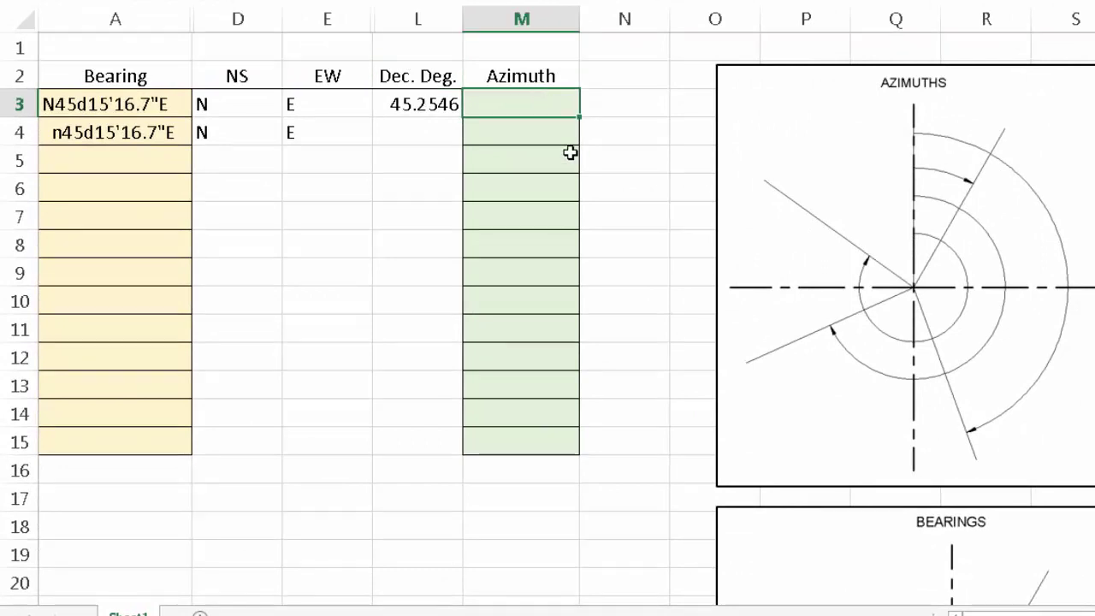
text(=if()
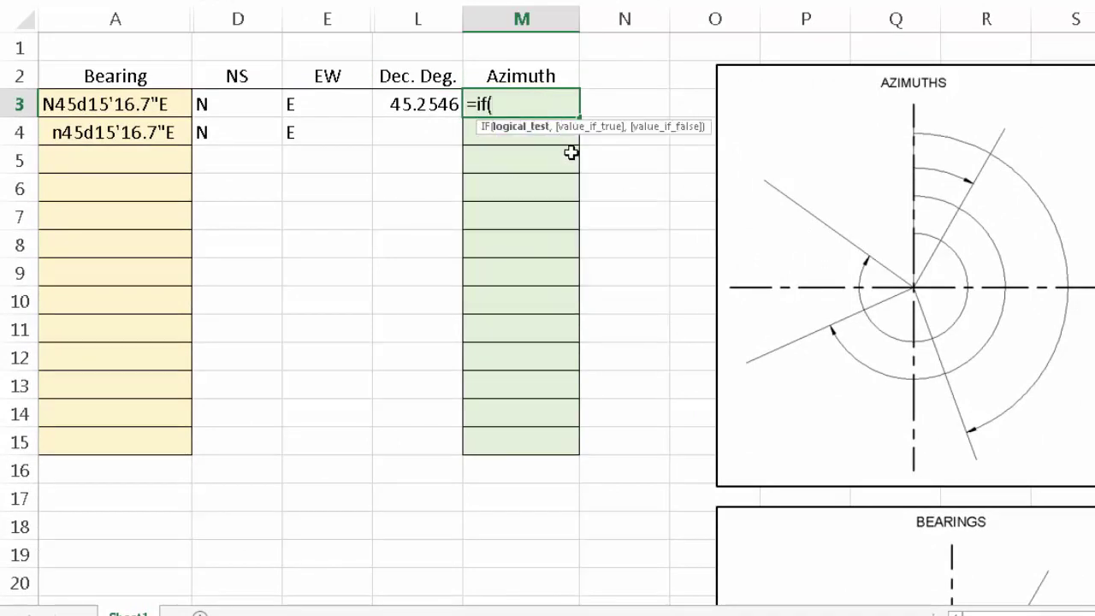
click(236, 104)
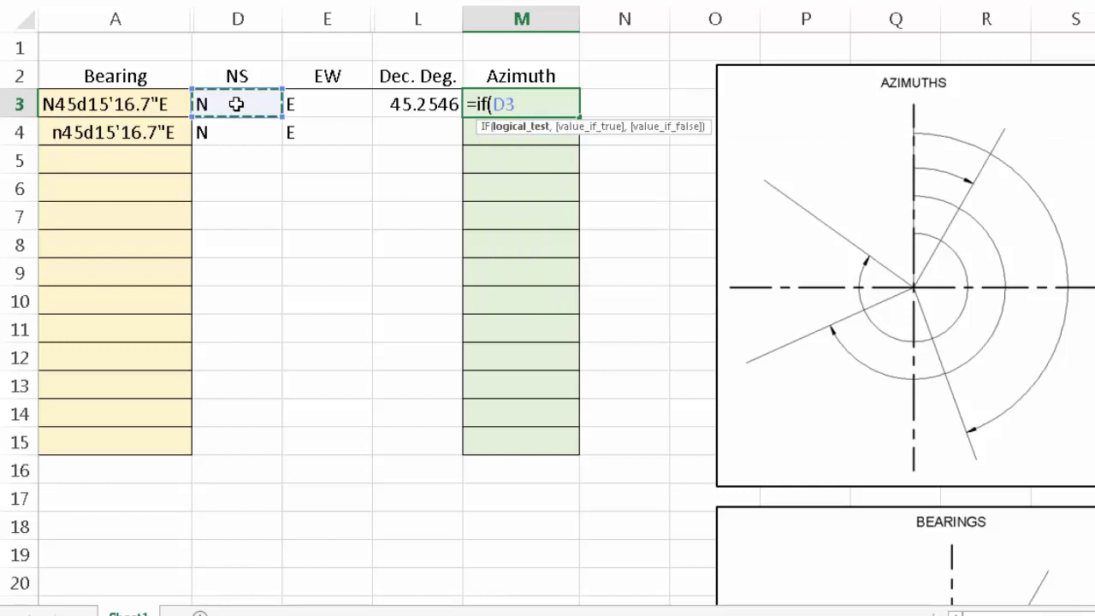
text(="N")
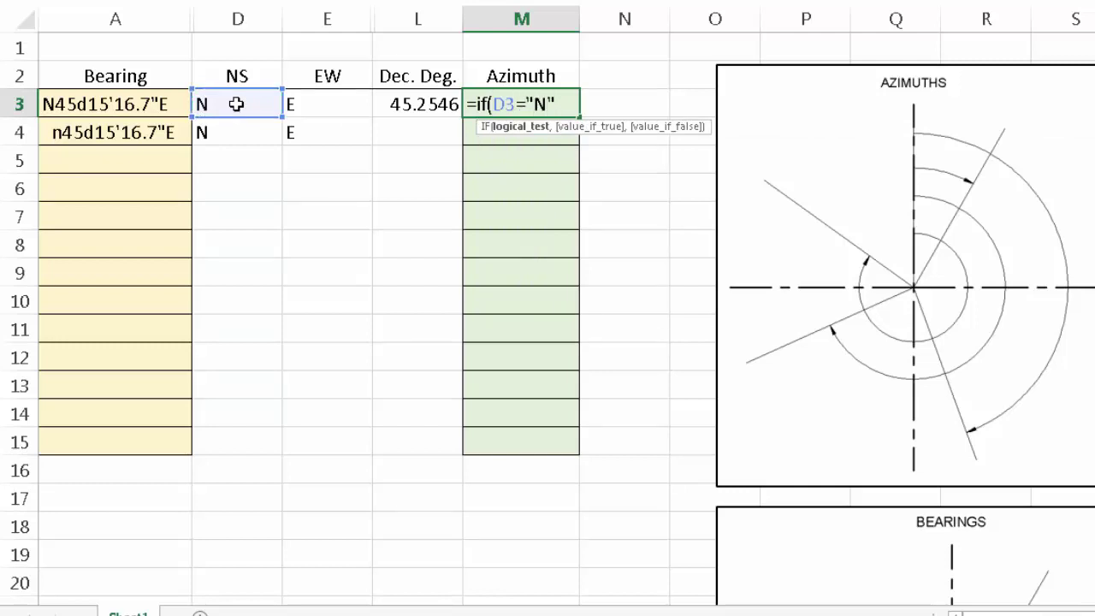
text(,")
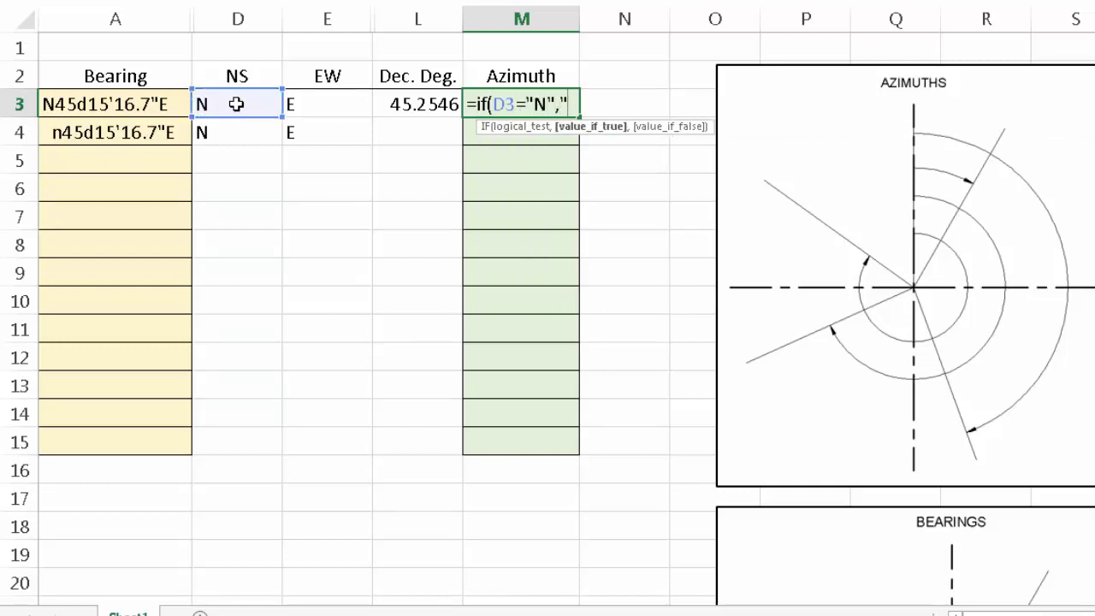
text(NORTH)
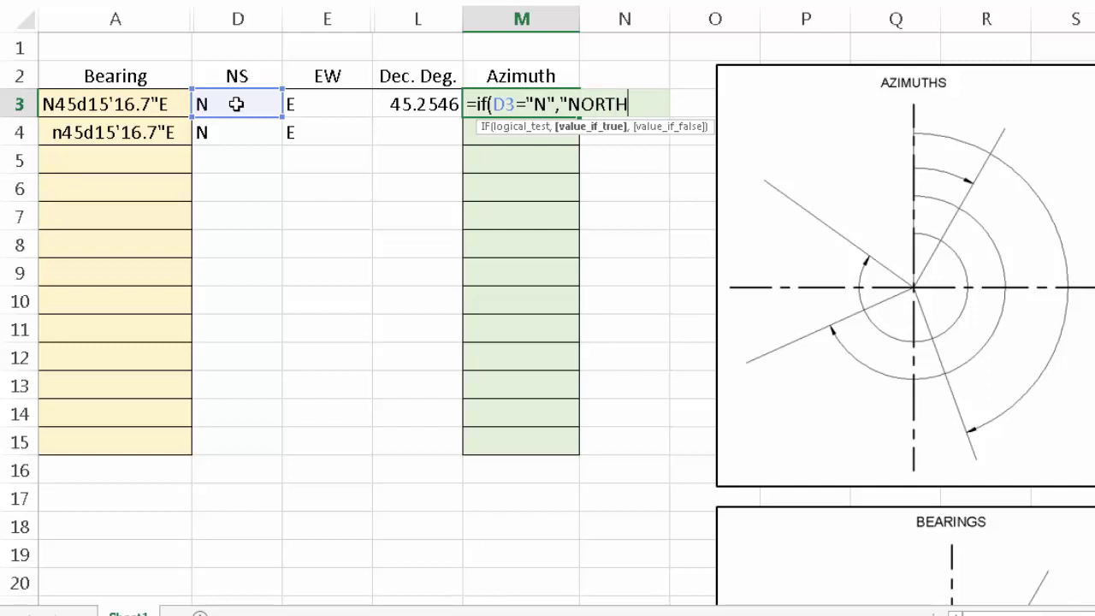
key(BackSpace)
key(BackSpace)
key(BackSpace)
key(BackSpace)
key(BackSpace)
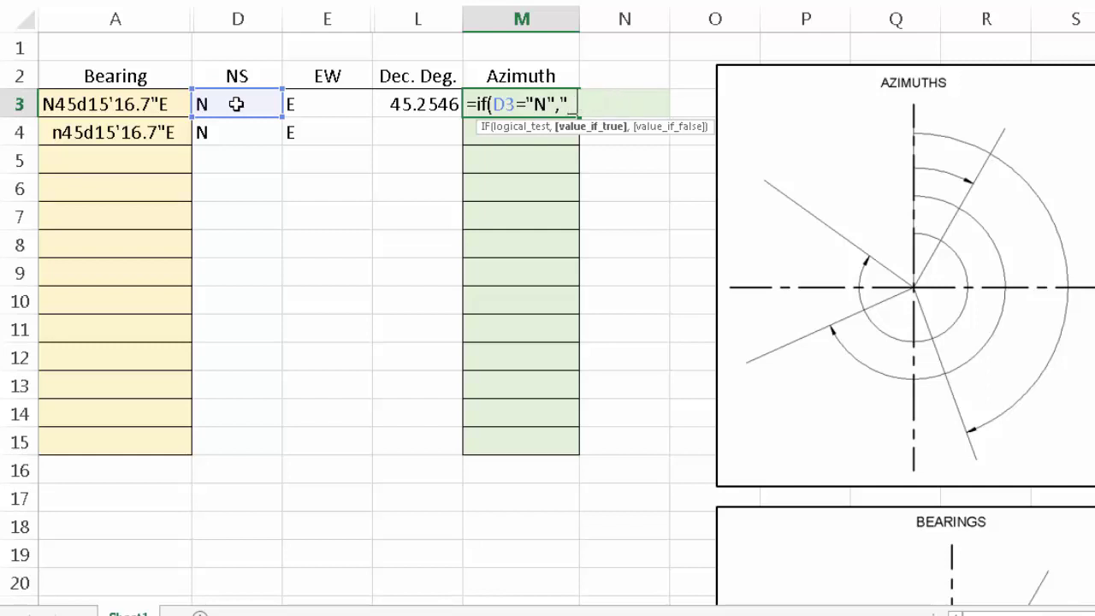
text(_NORTH_",")
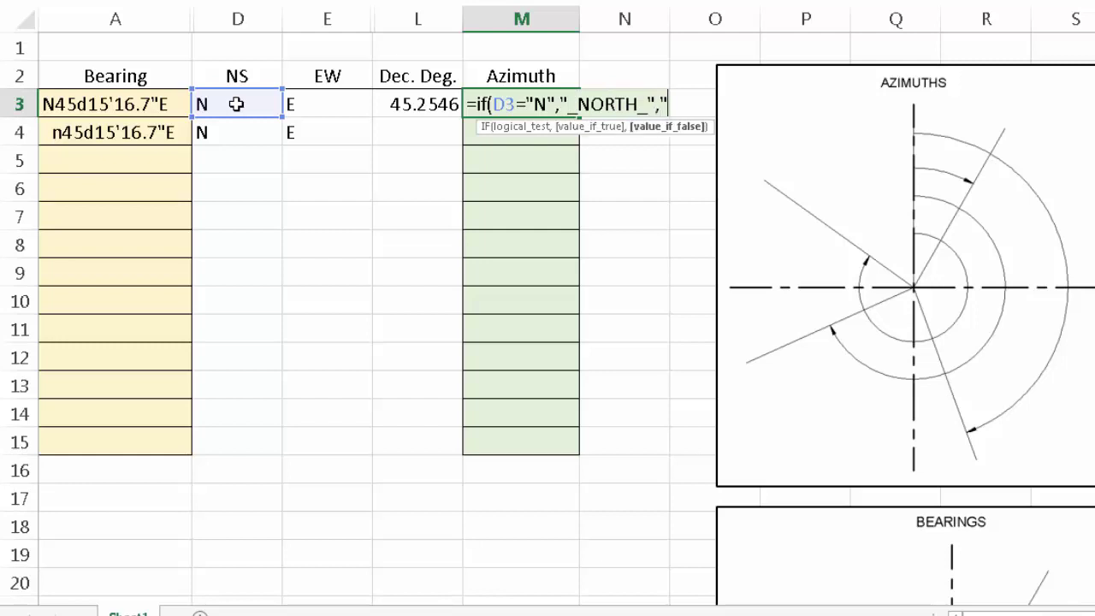
text(_FALSE_)
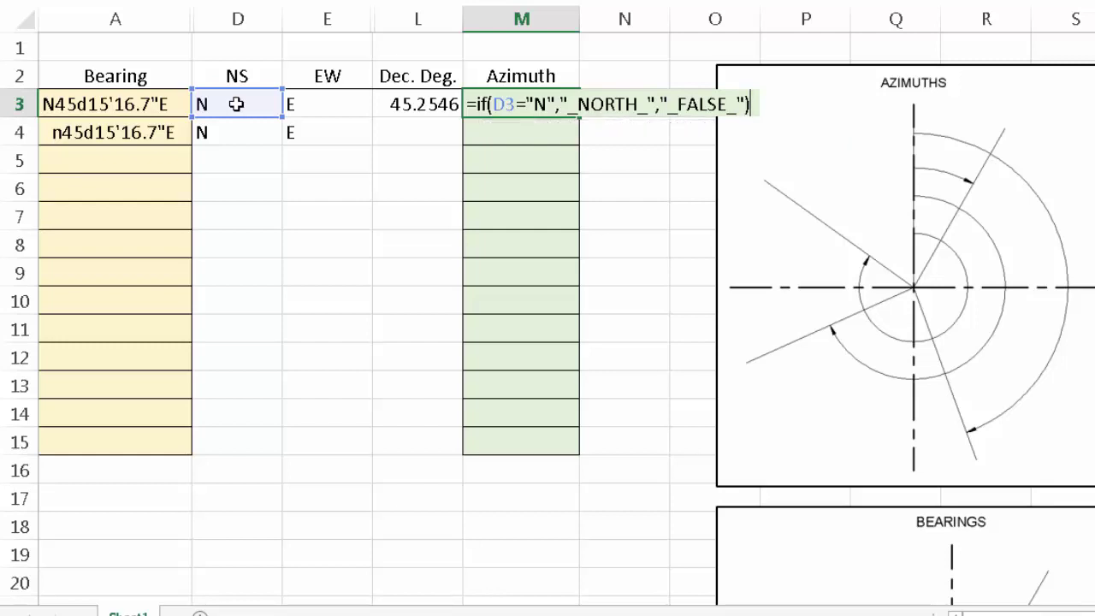
key(Return)
Step: Change the value-if-false text in M3's IF formula to "_SOUTH_"
double_click(519, 104)
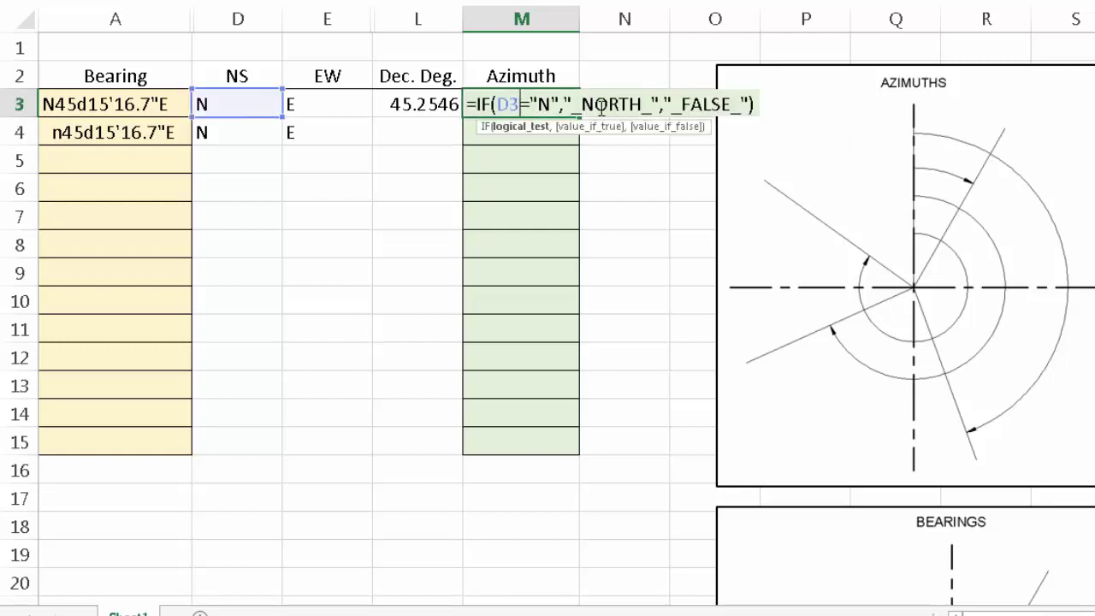
drag(685, 104, 729, 106)
text(SOUTH)
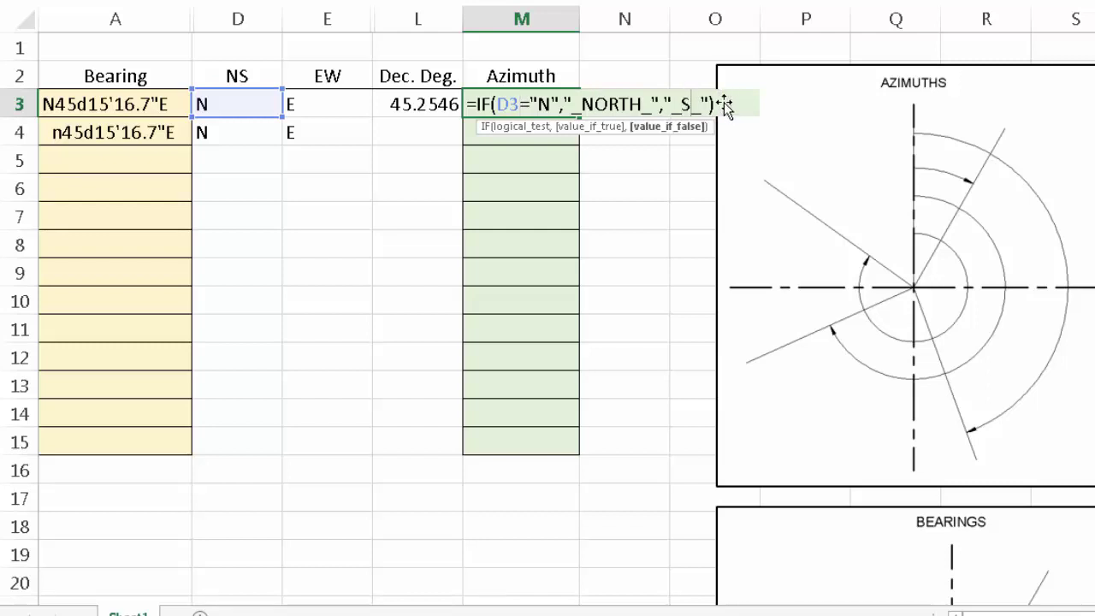
key(Return)
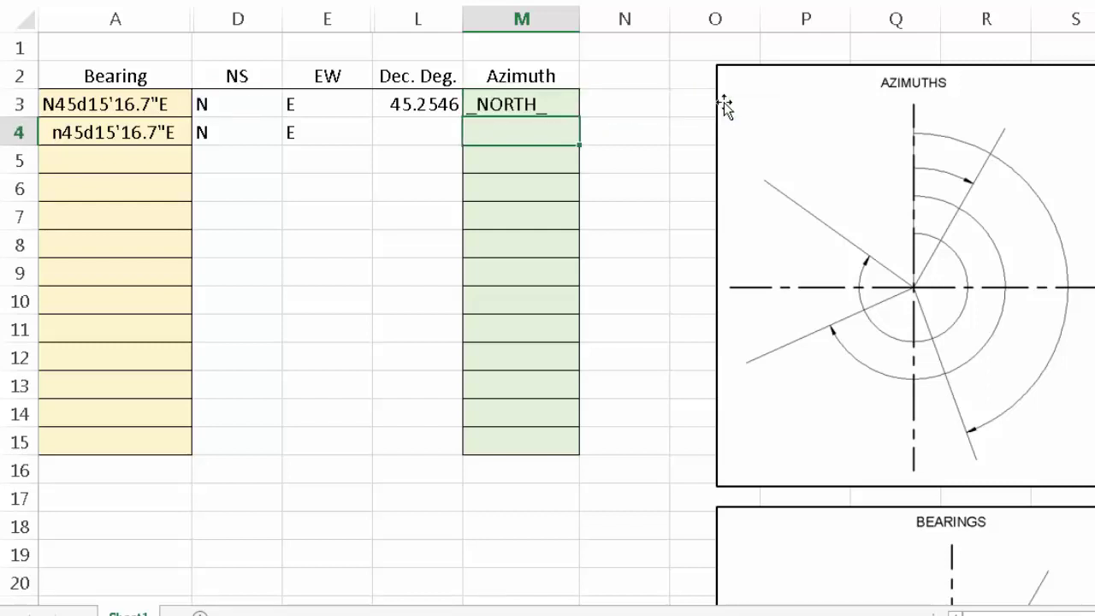
Step: Change the bearing in A3 to S45d15'16.7"E to test the south case
click(127, 110)
text(S45d15'16.7"E)
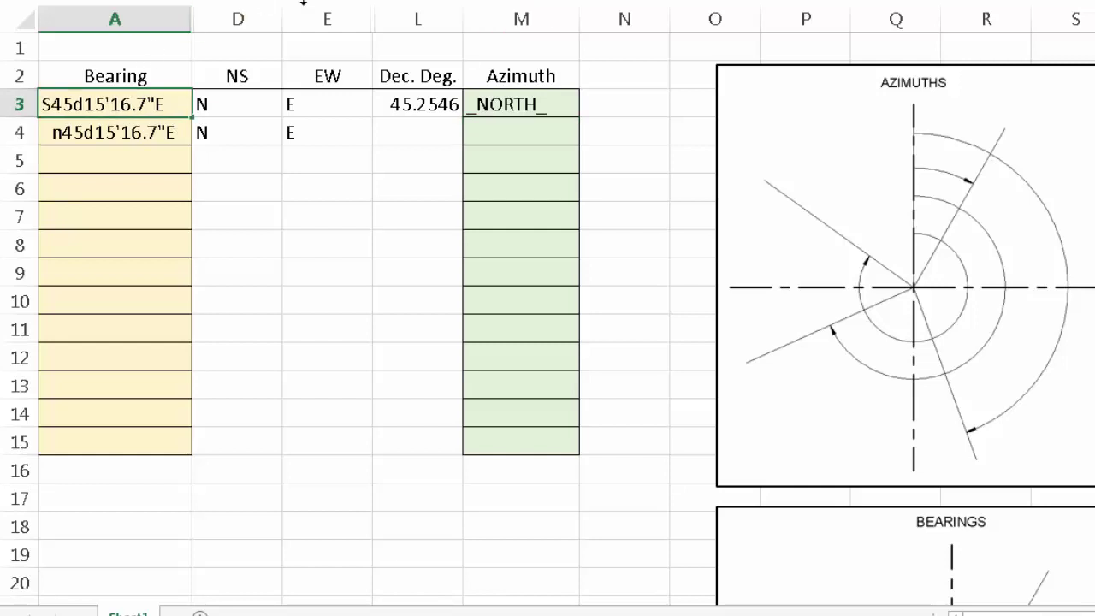
key(Return)
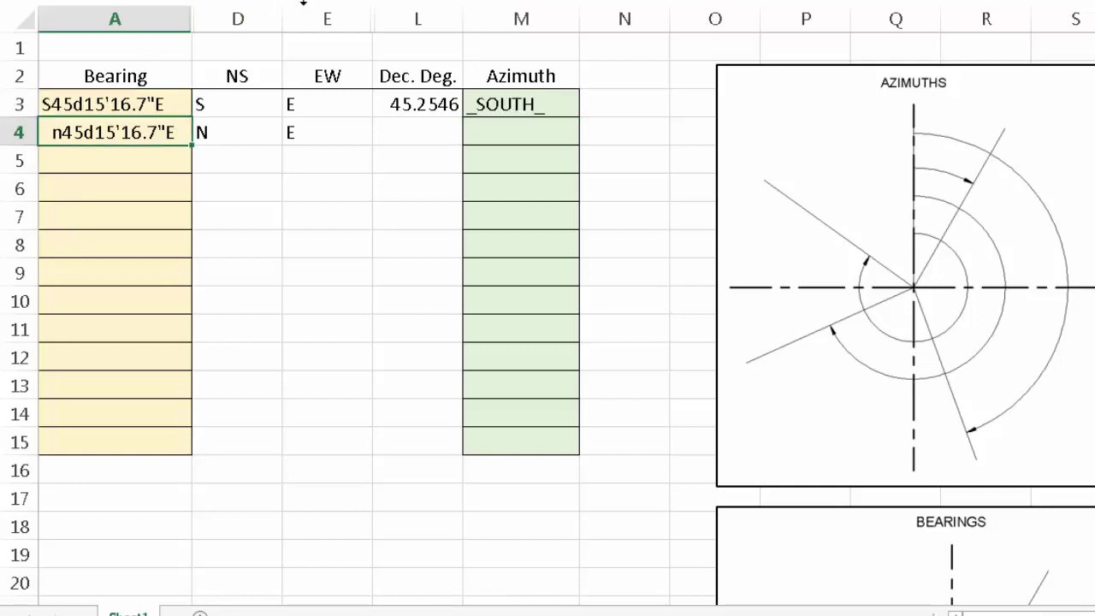
Step: Replace "_NORTH_" in M3's formula with a nested IF that tests E3="E" and returns "_NE_" if true or "_NW_" if false
double_click(511, 113)
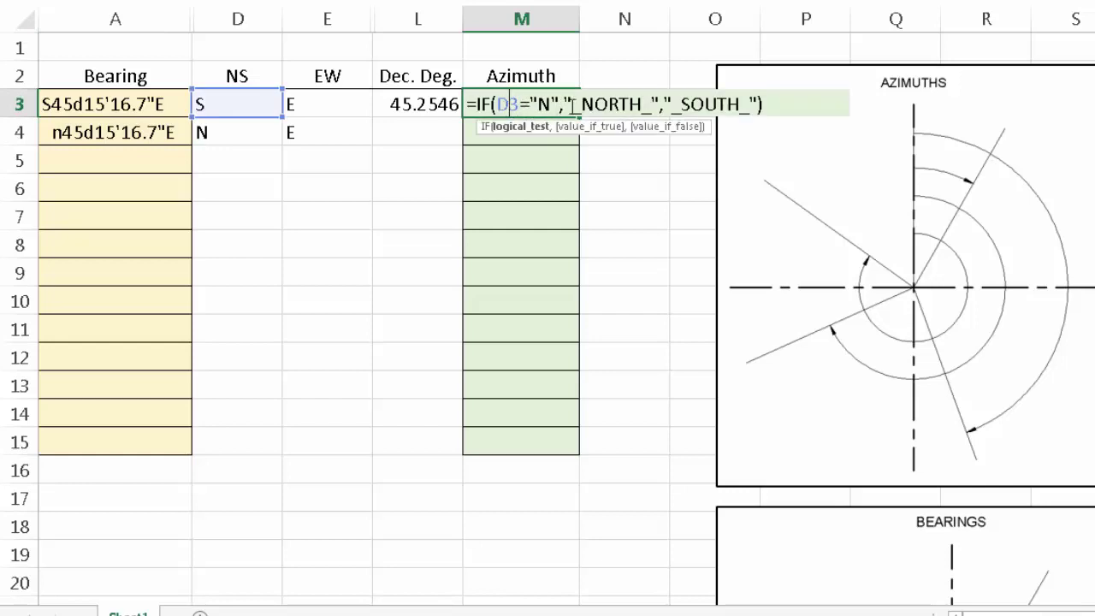
drag(568, 104, 661, 104)
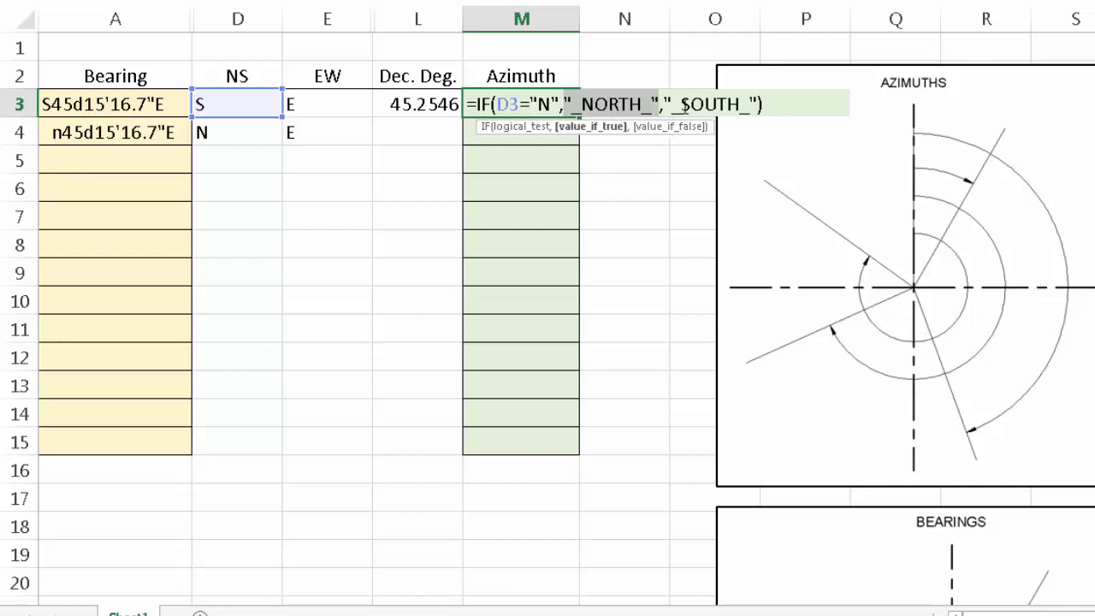
text(if()
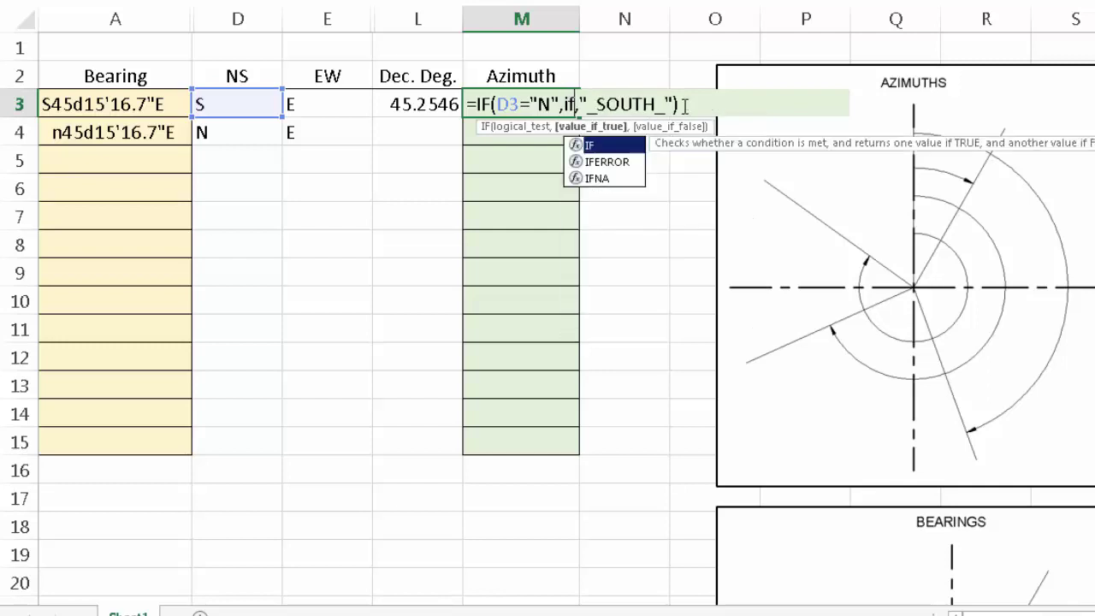
click(336, 113)
text(="E",")
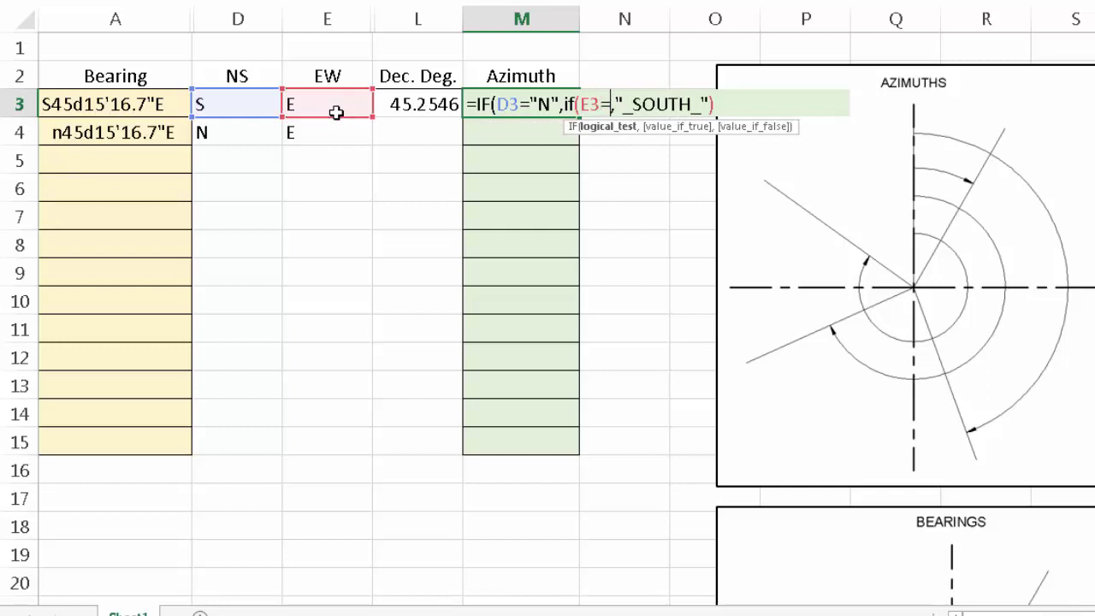
text(_NE_")
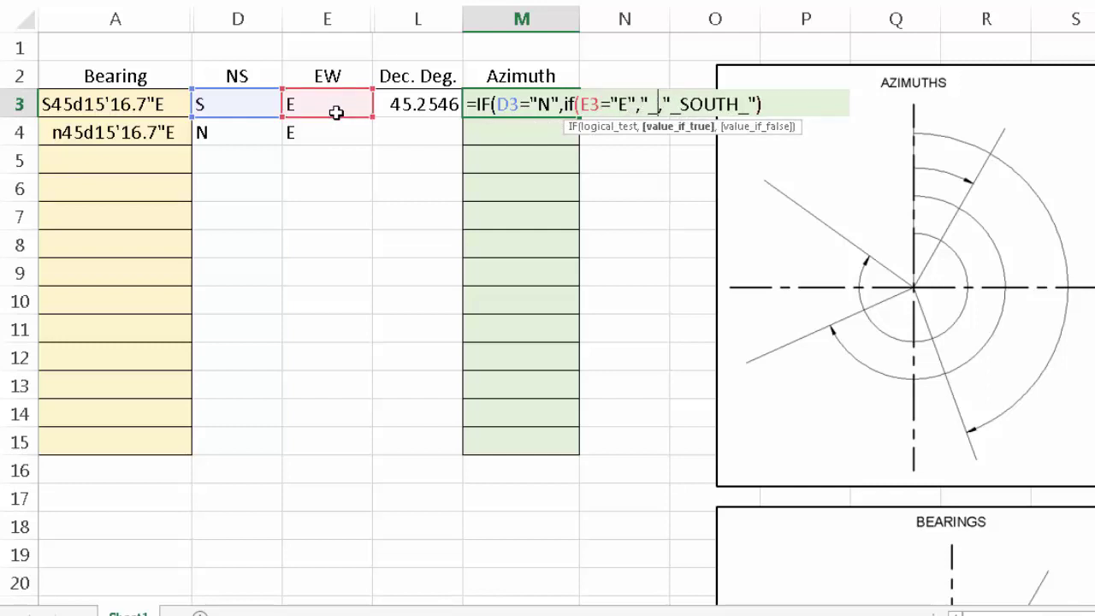
text(,")
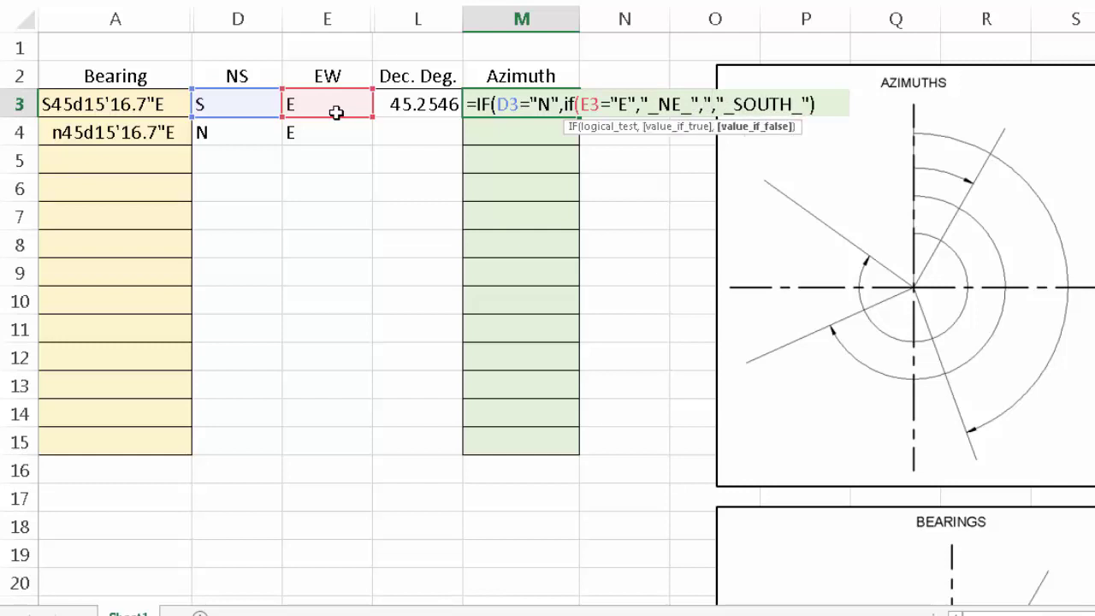
text(_NW")
key(BackSpace)
text()")
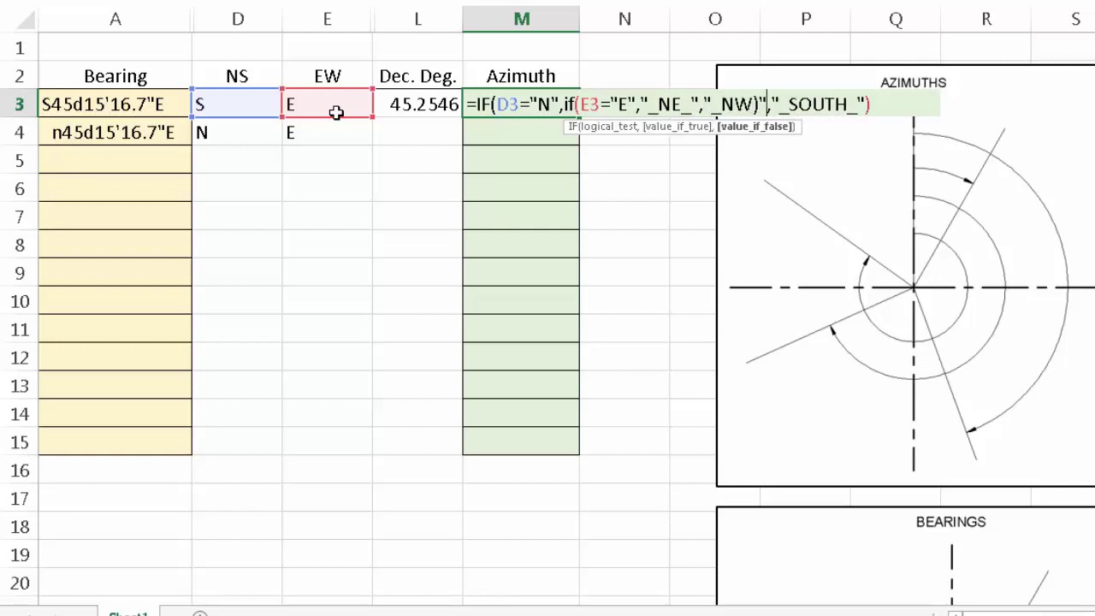
key(BackSpace)
key(BackSpace)
text(_")
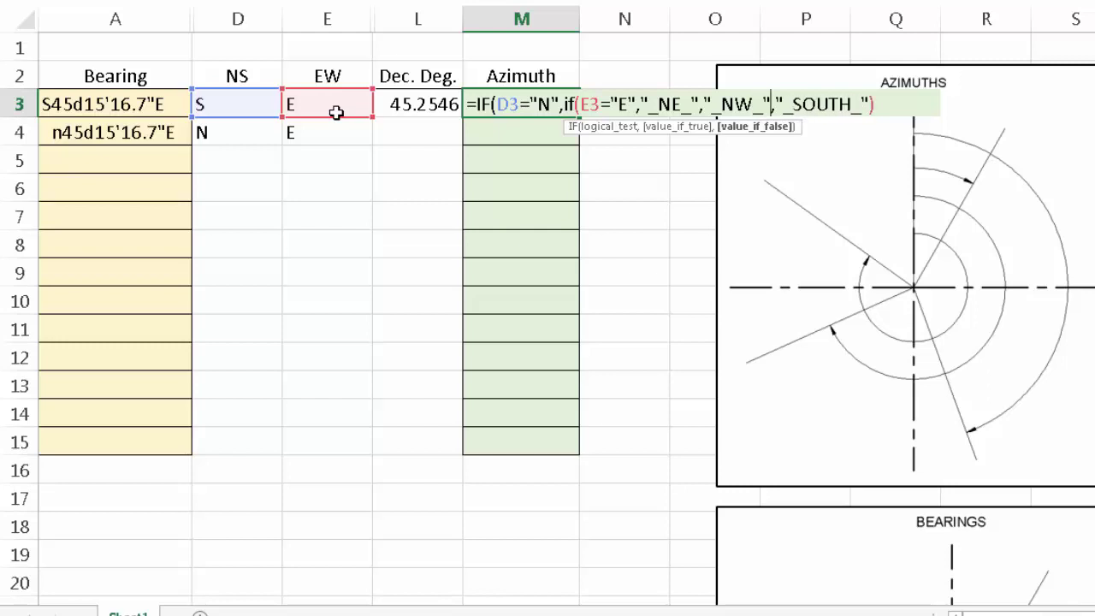
Step: Close the nested IF with a parenthesis after "_NW_" in M3 and commit the formula
key(Return)
click(780, 294)
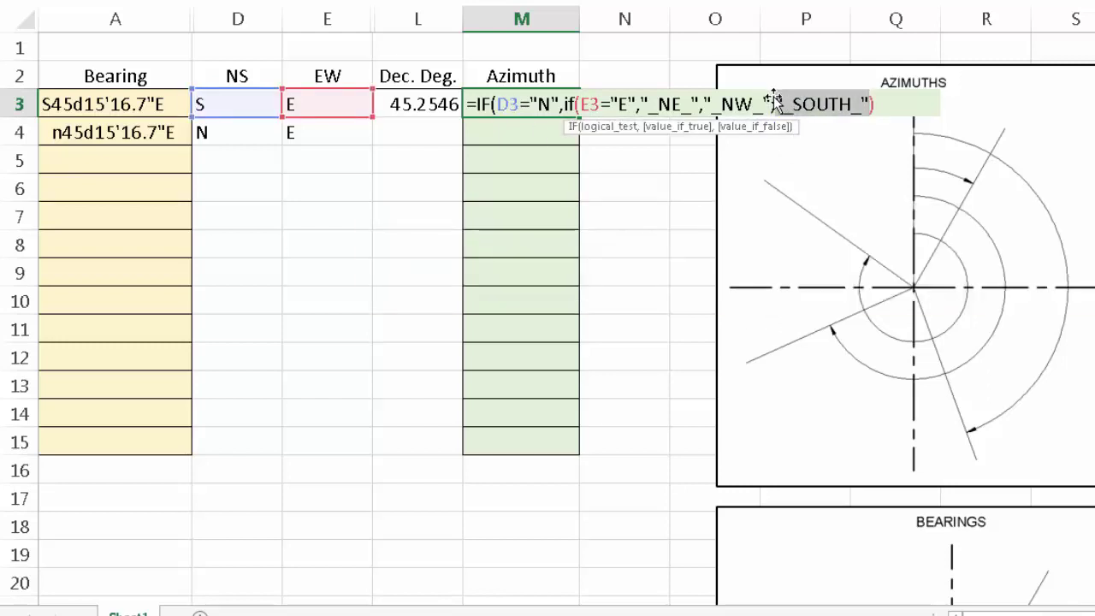
click(773, 103)
text())
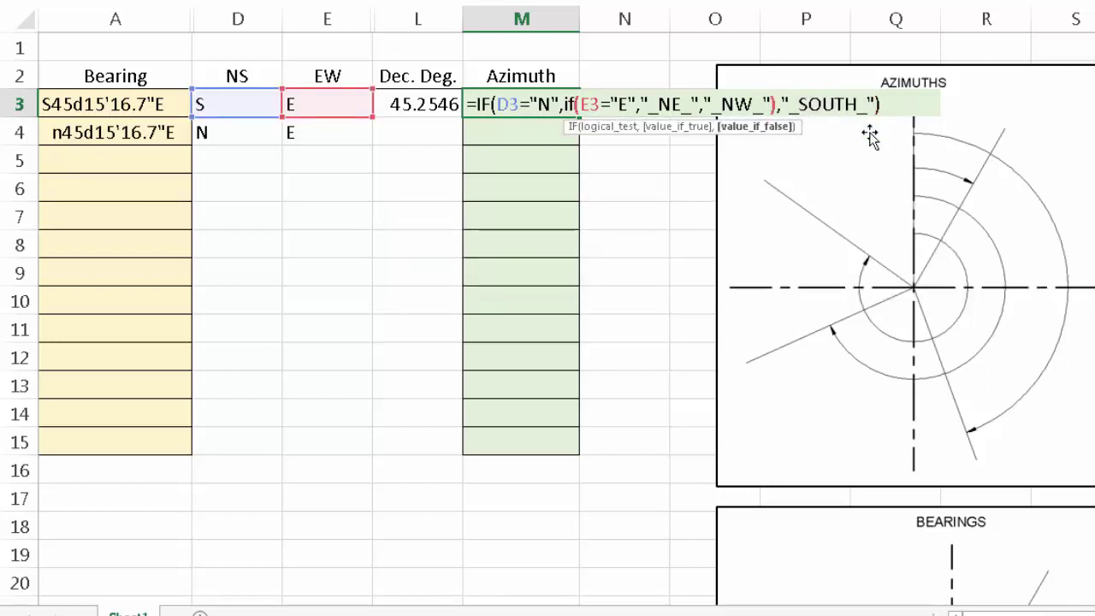
drag(564, 104, 779, 102)
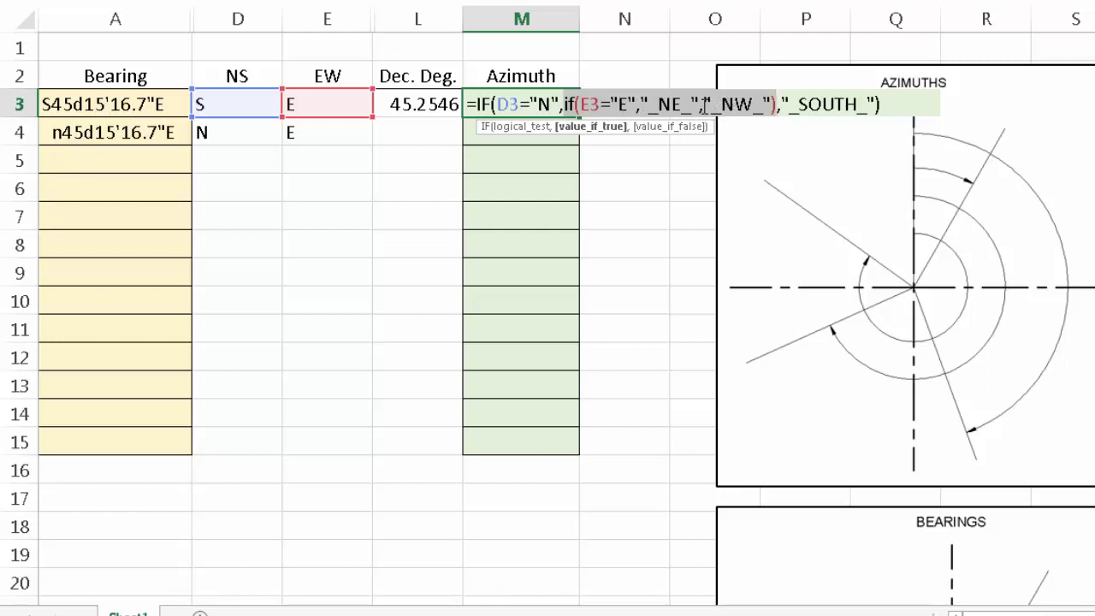
key(Return)
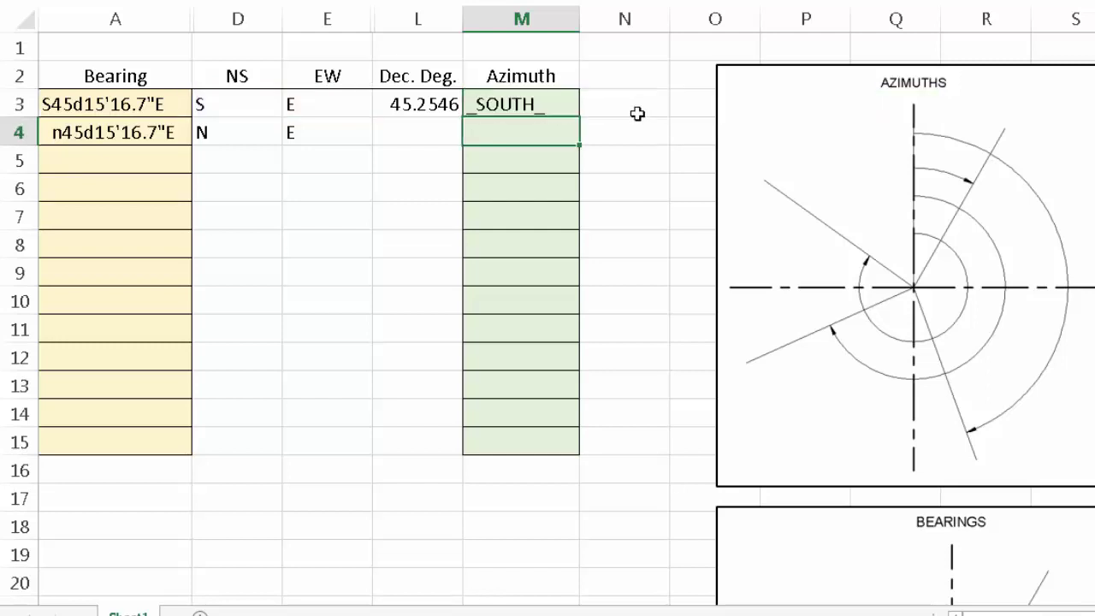
Step: Test the north cases by changing the bearing in A3 to N45d15'16.7"E and then to N45d15'16.7"W
click(115, 104)
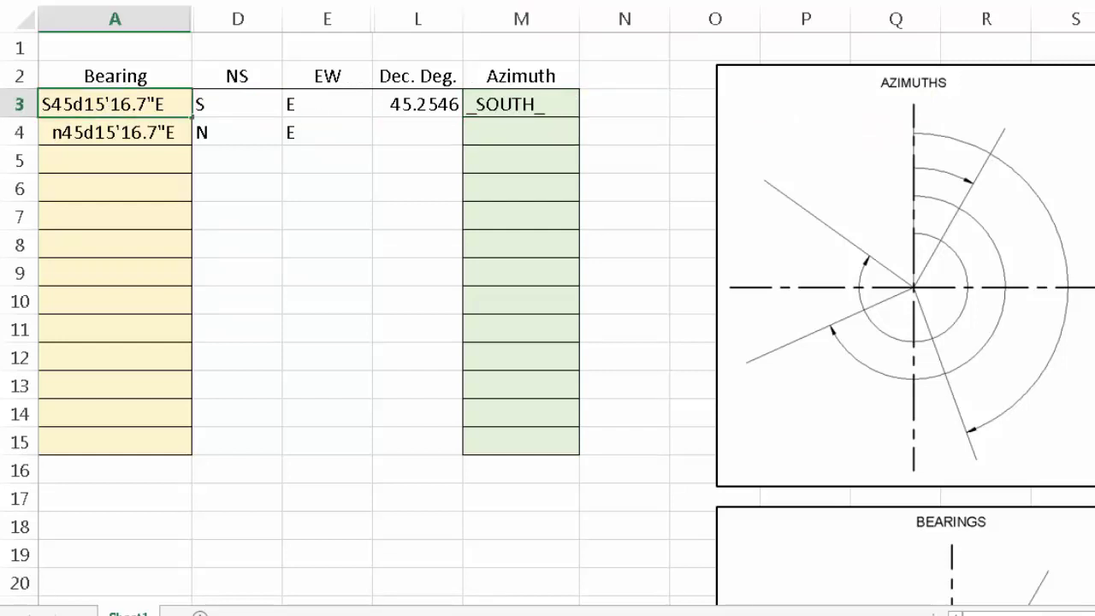
key(BackSpace)
text(N)
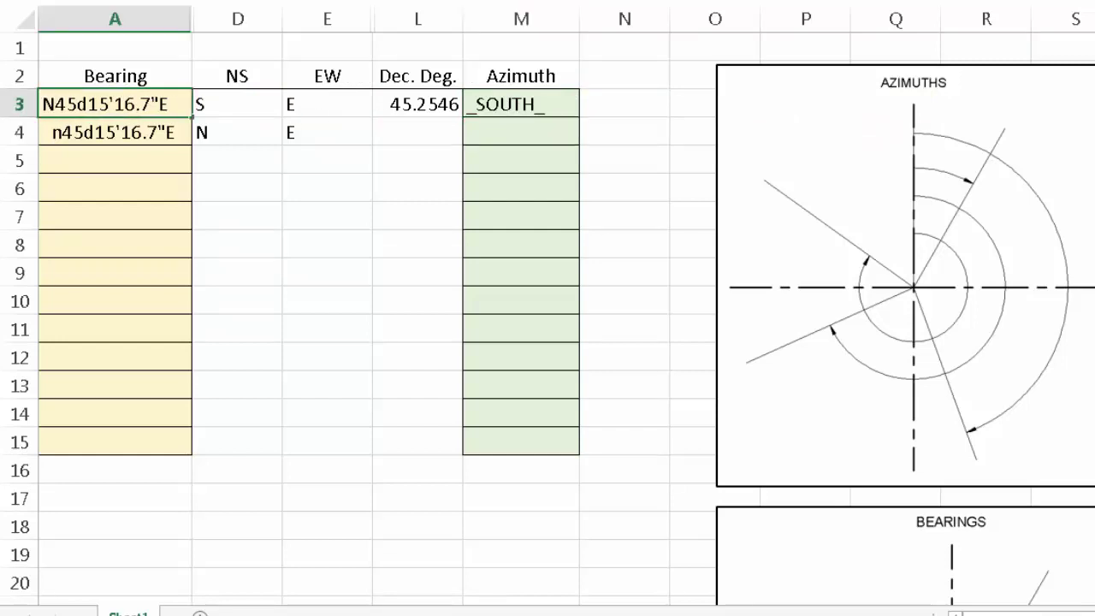
key(Return)
click(122, 95)
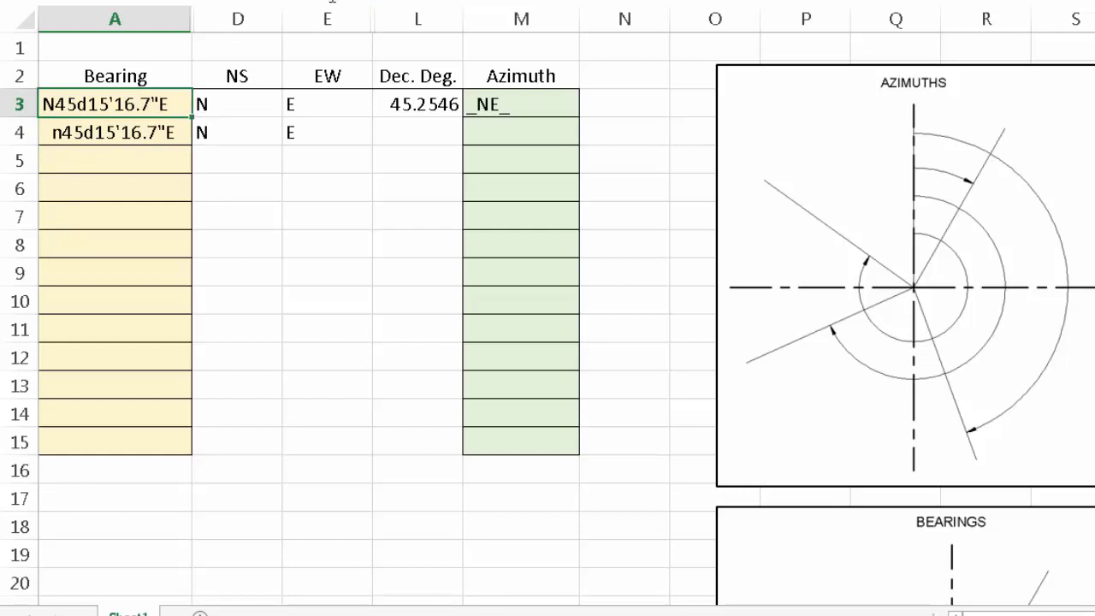
text(W)
key(Return)
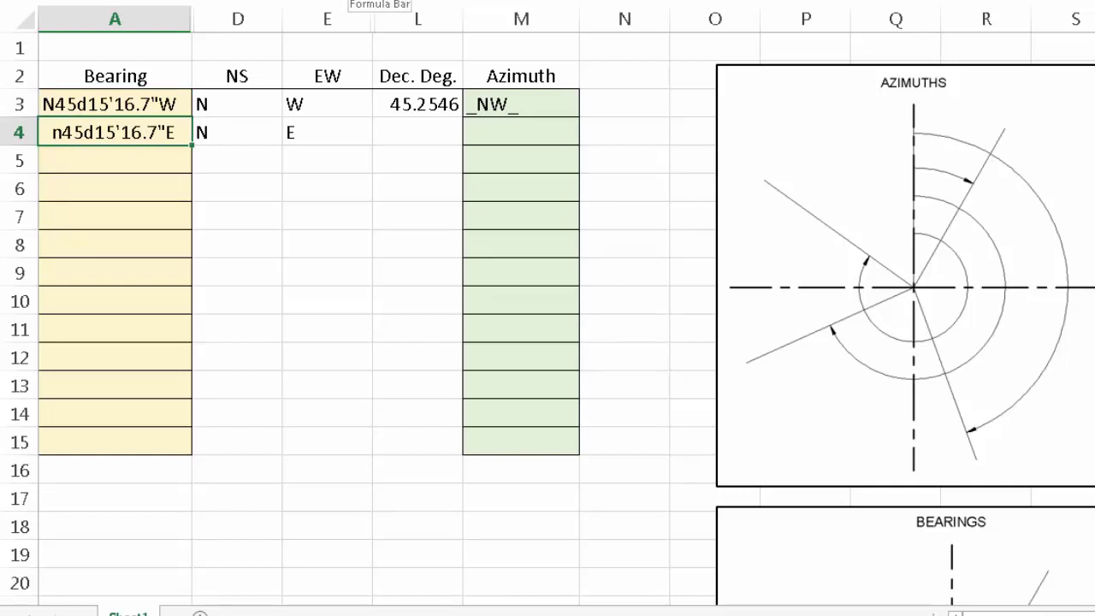
Step: Replace "_SOUTH_" in M3's formula with a copy of the nested IF(E3="E","_NE_","_NW_")
click(496, 104)
double_click(501, 103)
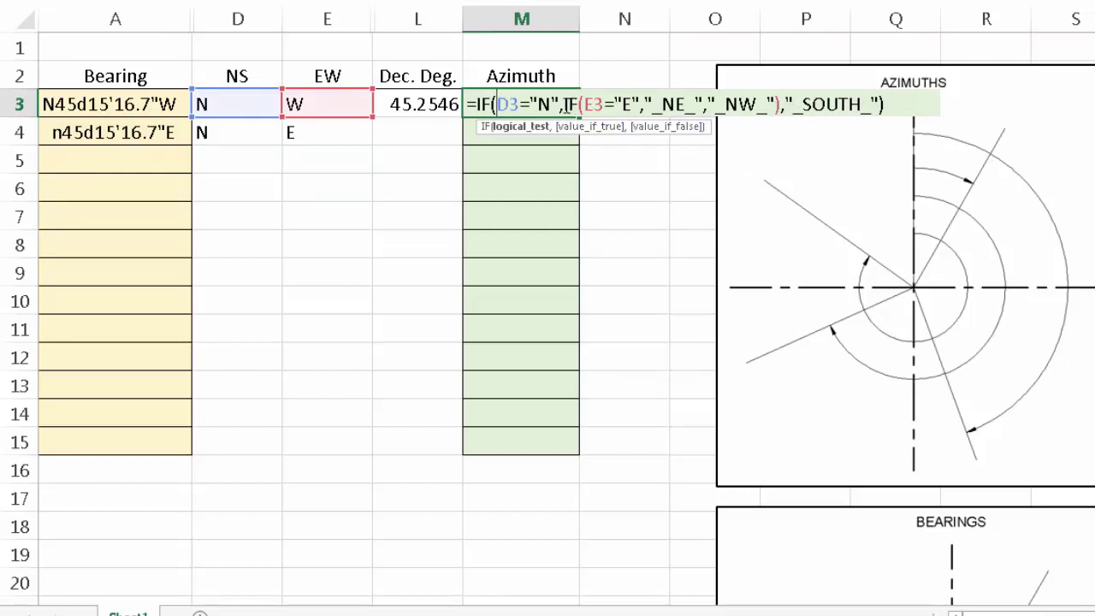
drag(565, 104, 778, 104)
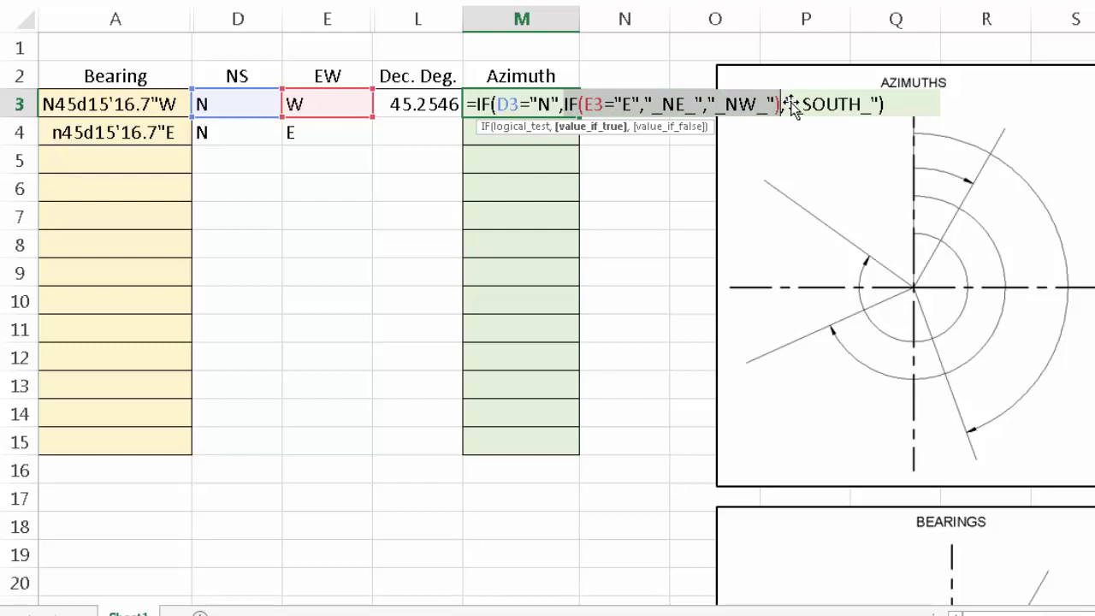
click(787, 104)
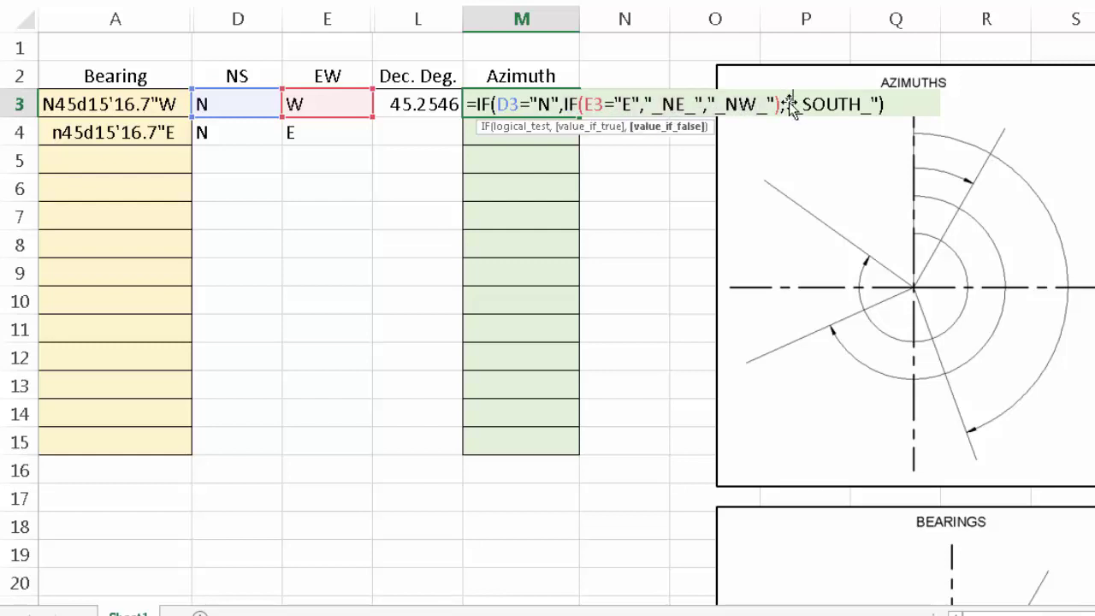
shift+click(881, 106)
text(IF(E3="E","_NE_","_NW_"))
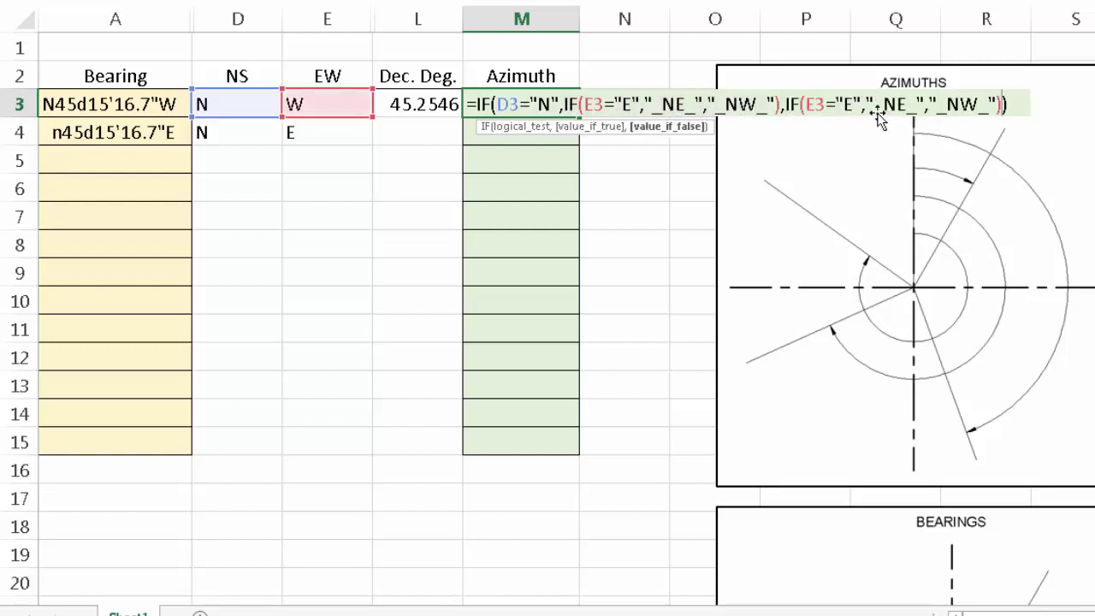
Step: Change the second nested IF in M3 to return "_SE_" if true and "_SW_" if false, and commit the formula
click(894, 104)
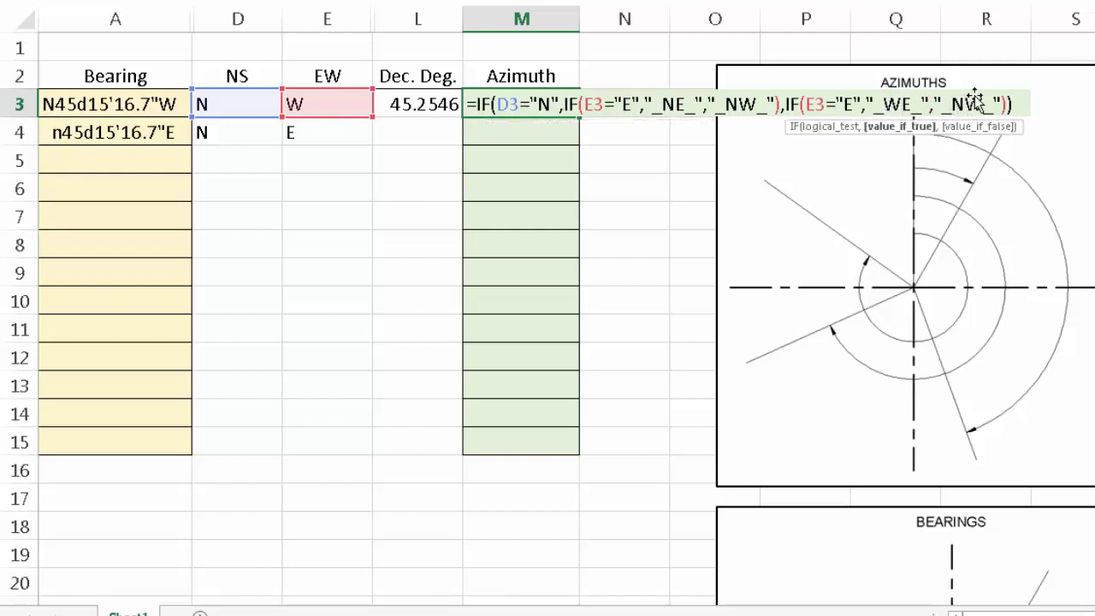
key(BackSpace)
text(S)
click(951, 103)
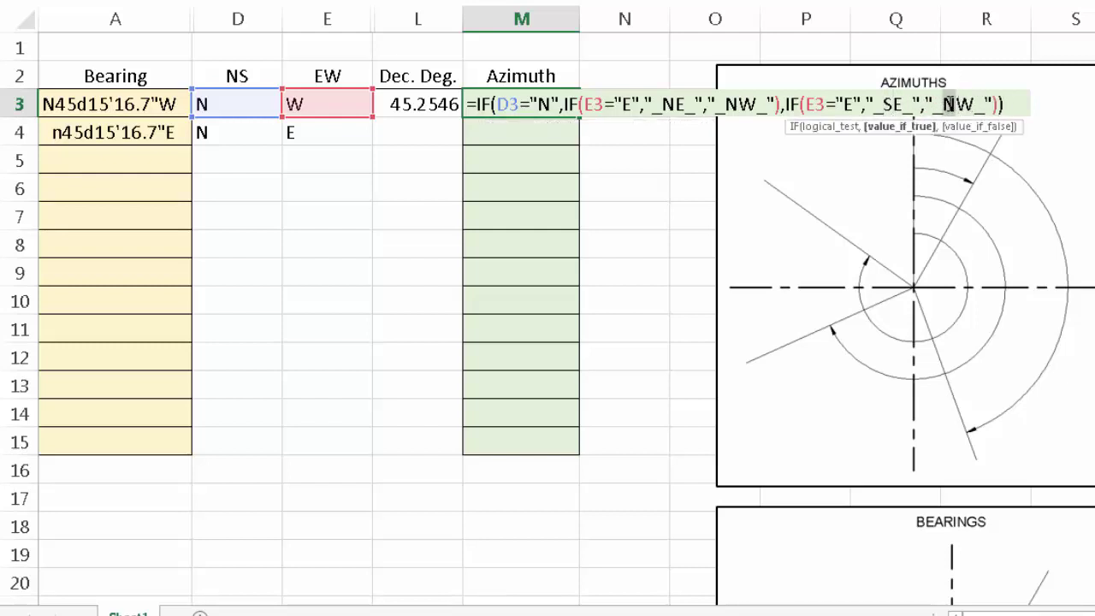
key(BackSpace)
text(S)
key(Return)
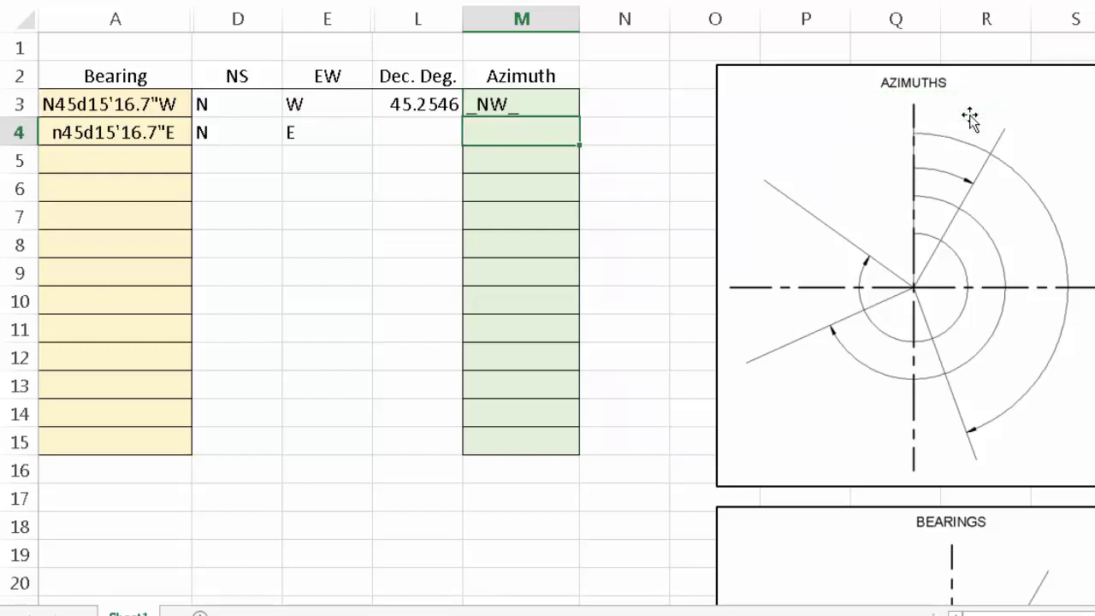
Step: Test the south cases by changing the bearing in A3 to S45d15'16.7"W and then to S45d15'16.7"E
click(147, 106)
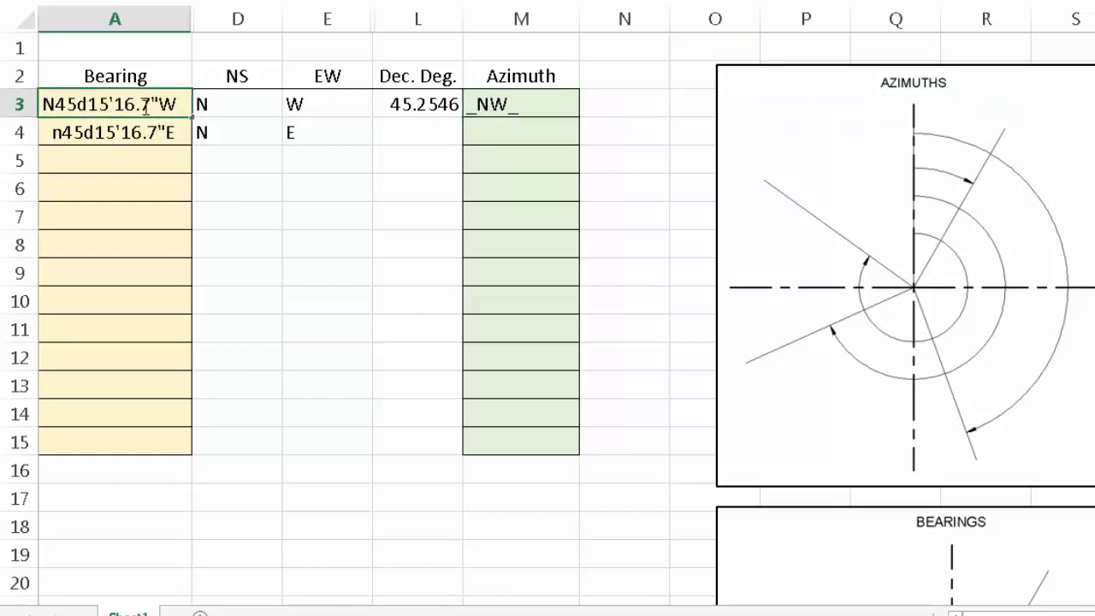
key(BackSpace)
text(X)
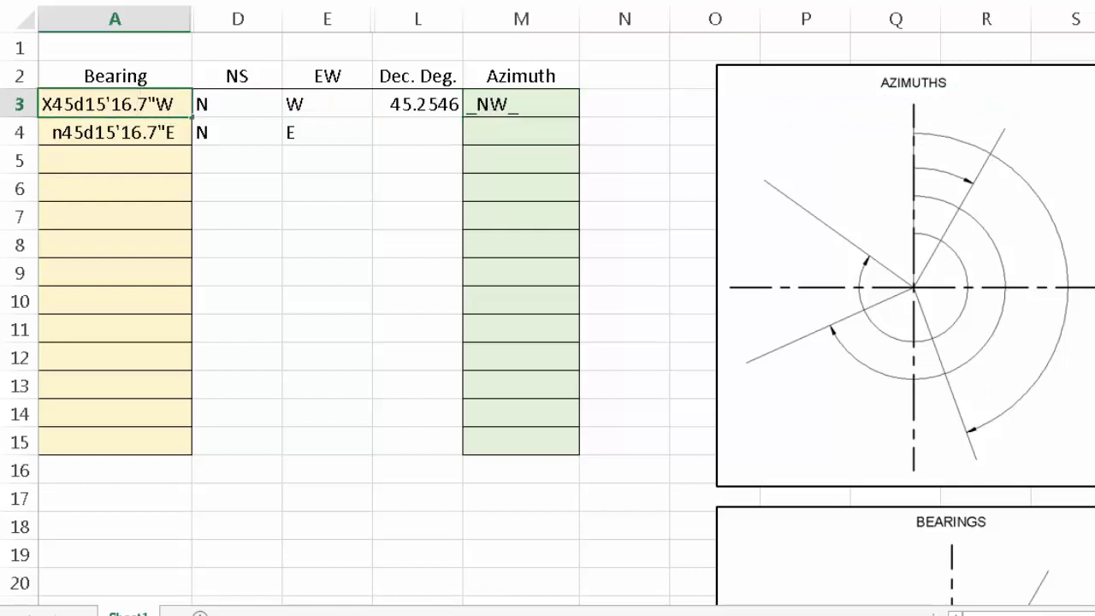
key(BackSpace)
text(S)
key(shift+Return)
click(163, 110)
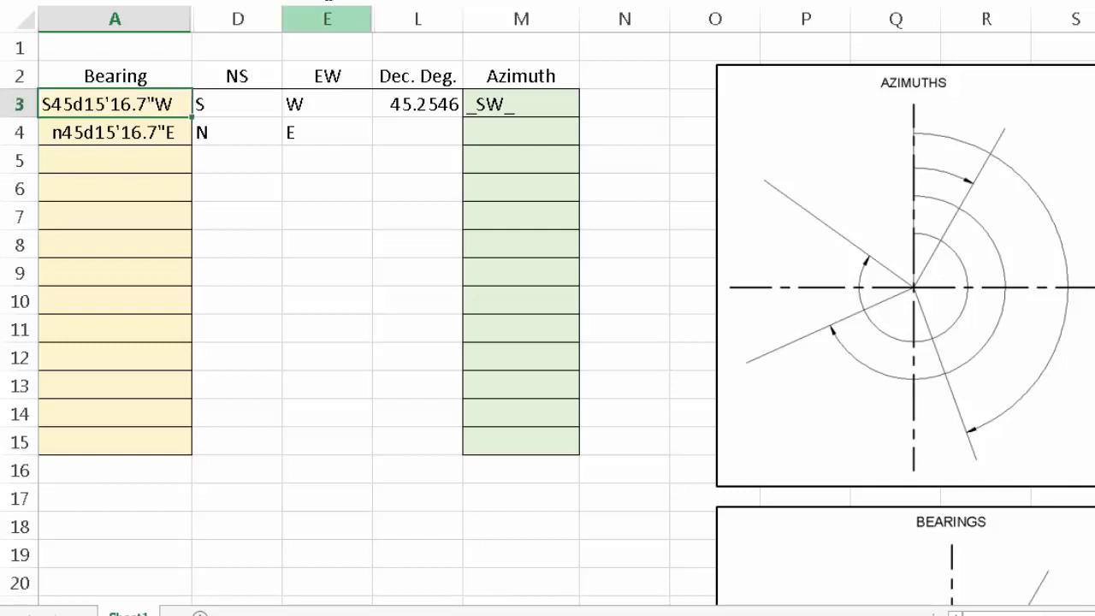
key(BackSpace)
text(E)
key(Return)
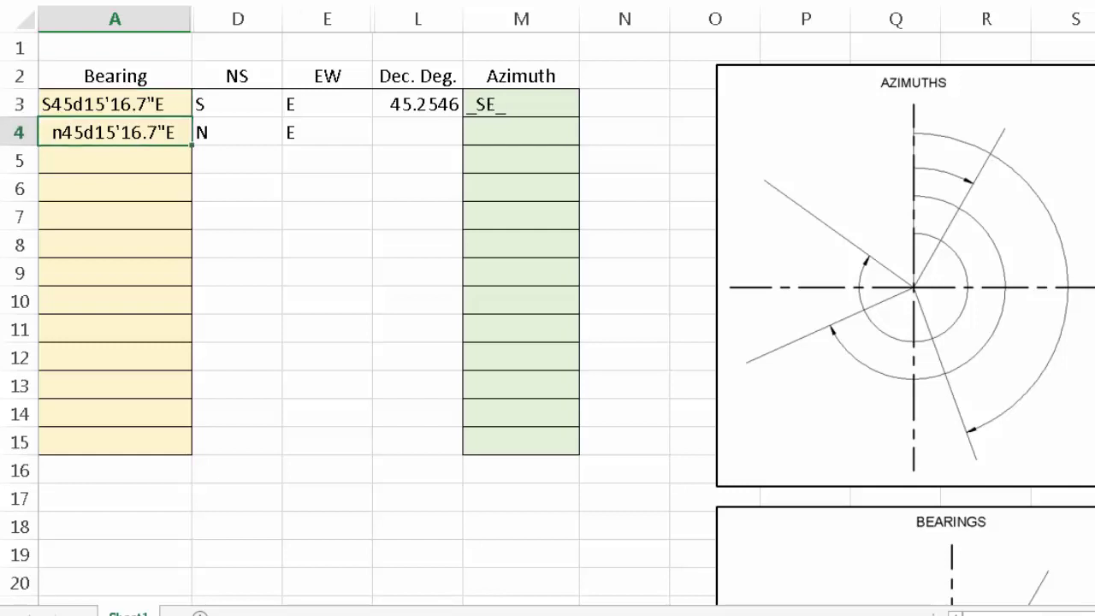
Step: In M3's formula, replace "_NE_" with a reference to L3 and "_NW_" with 360-L3
double_click(484, 103)
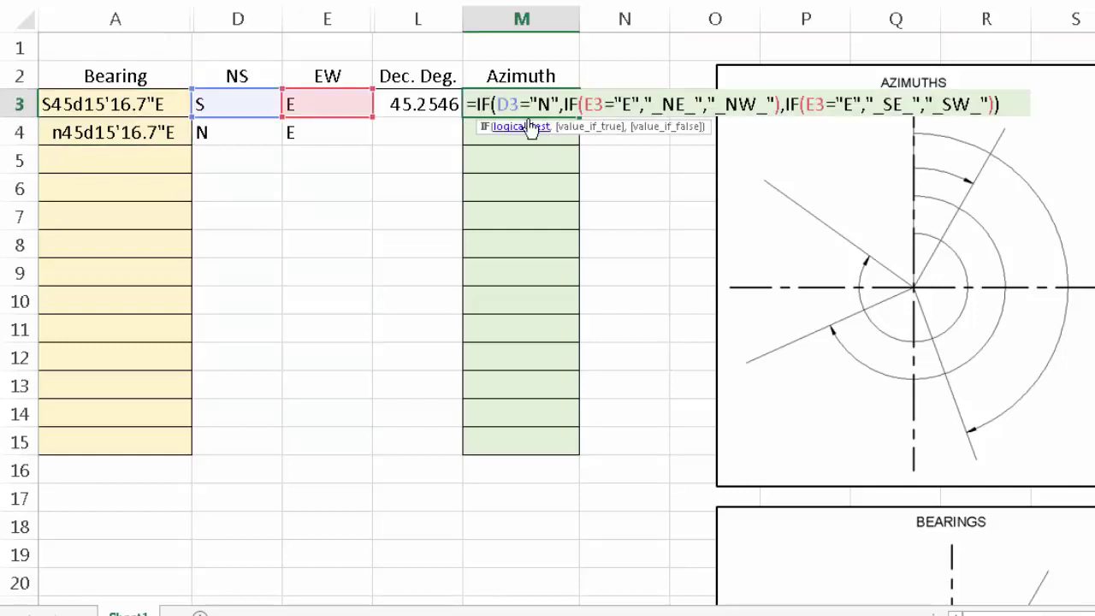
drag(496, 104, 565, 104)
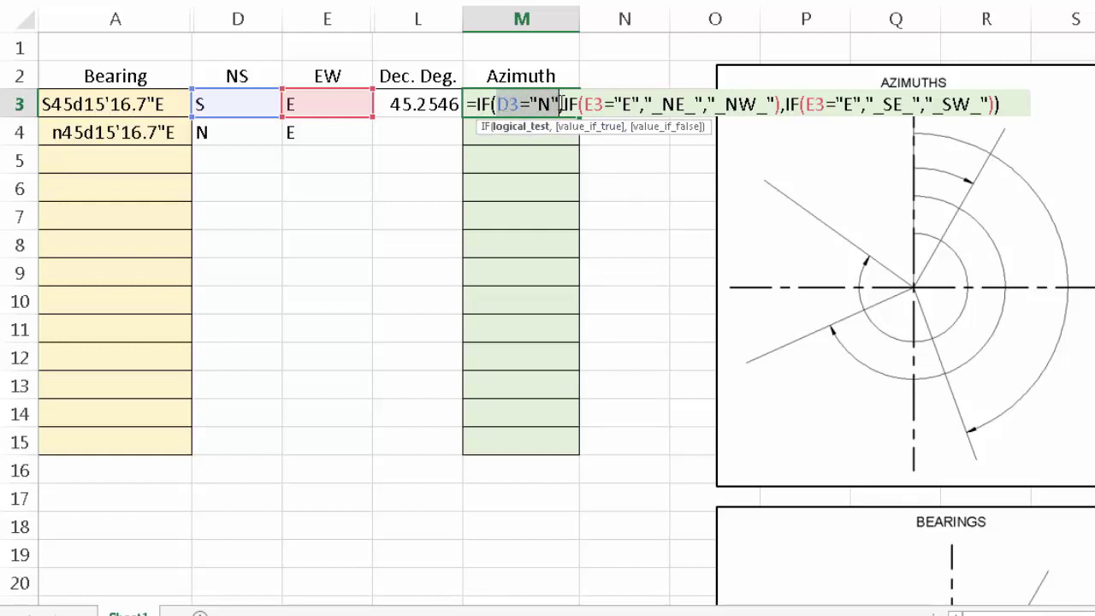
drag(563, 103, 994, 102)
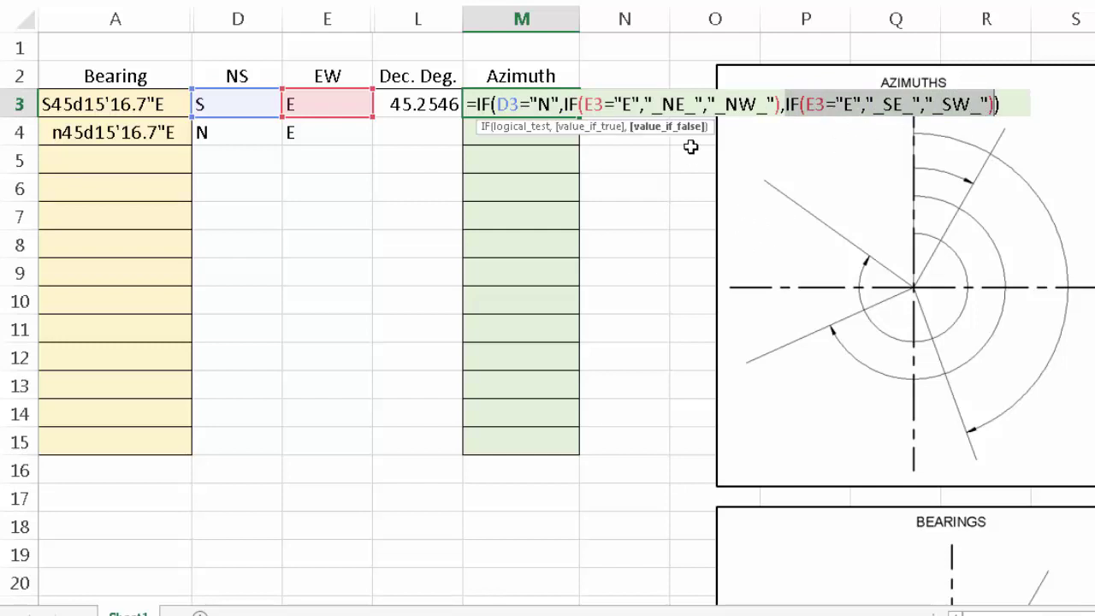
drag(644, 103, 702, 103)
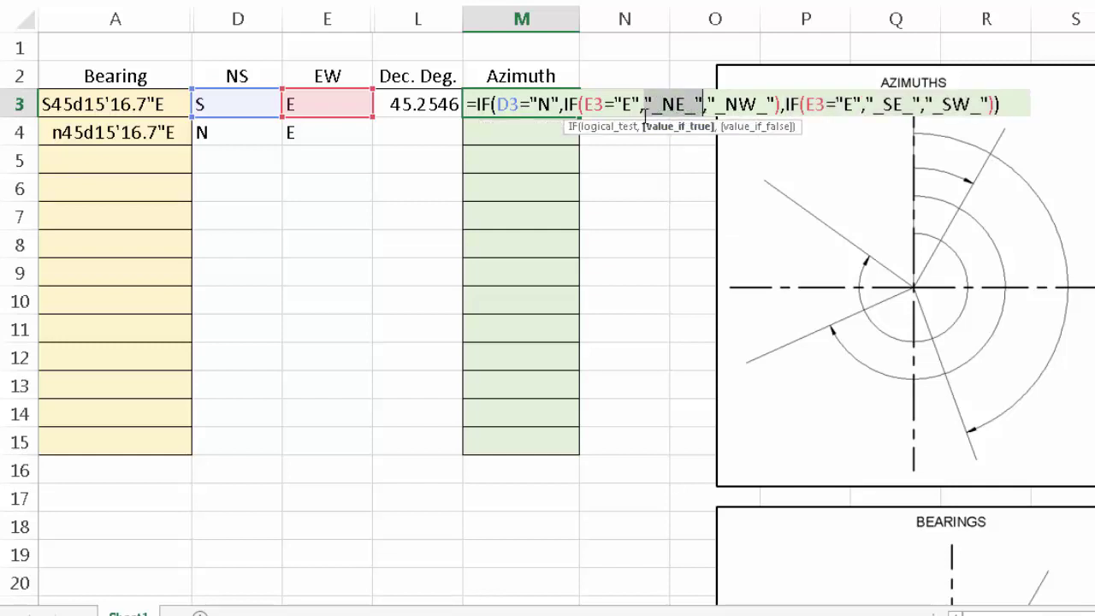
click(403, 104)
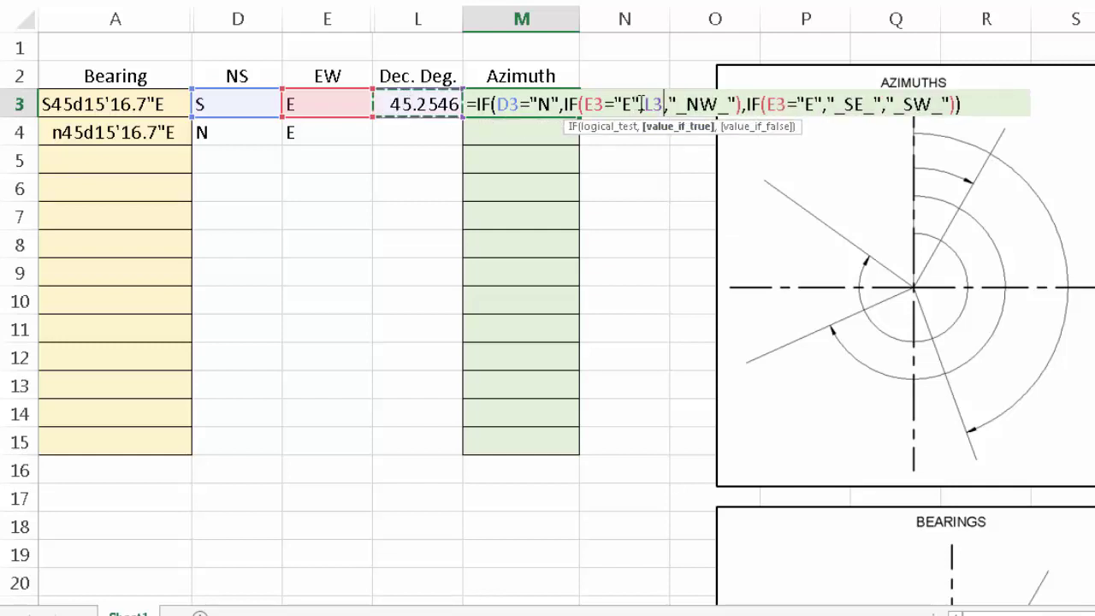
drag(672, 104, 736, 104)
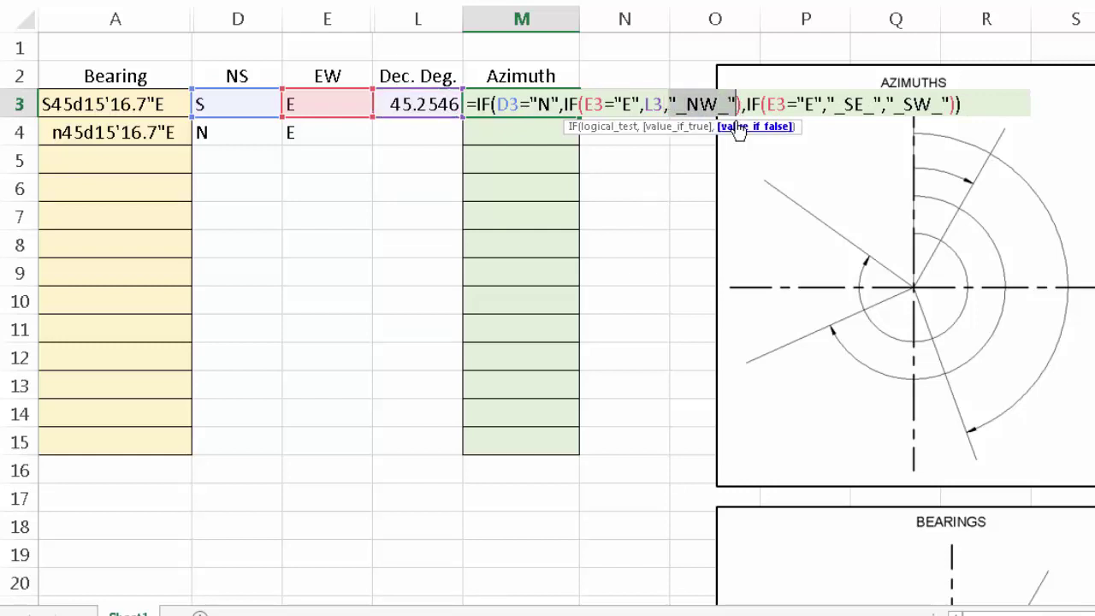
text(360-)
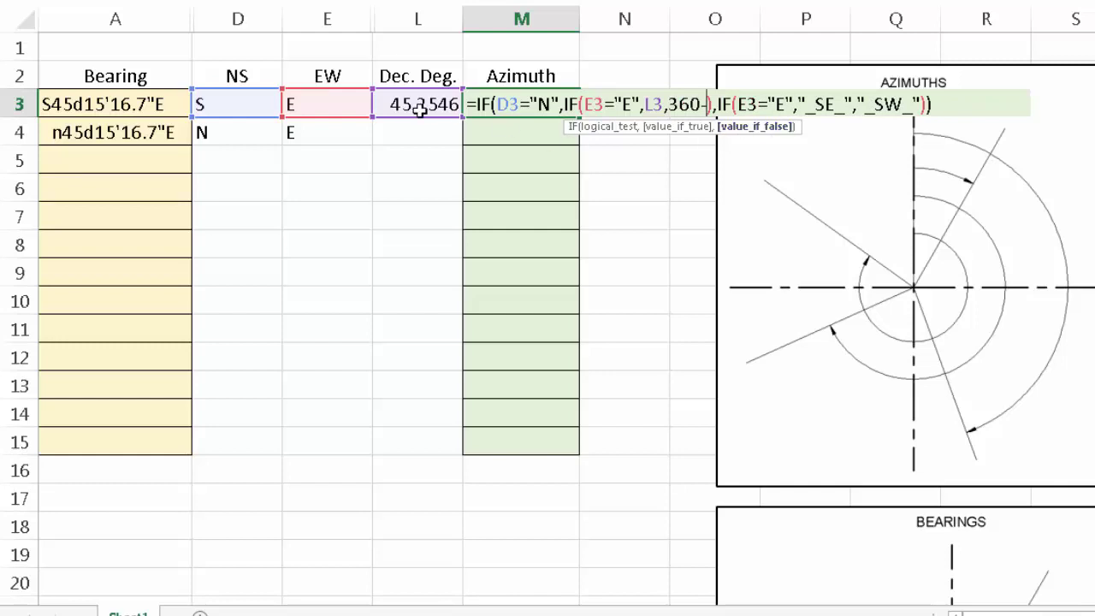
click(419, 107)
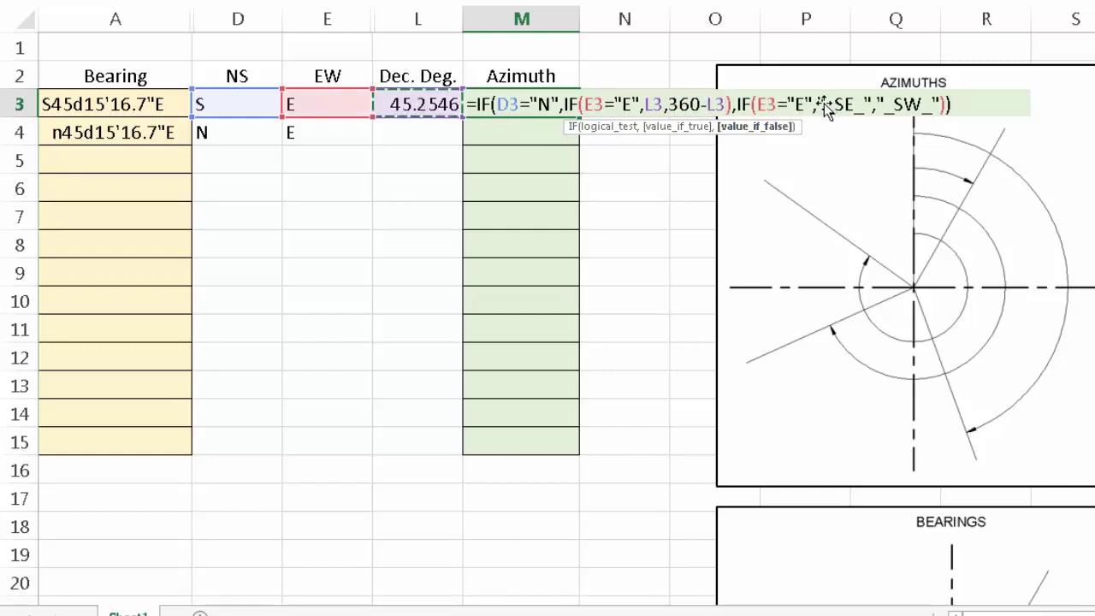
Step: Replace "_SE_" with 180-L3 and "_SW_" with 180+L3 in M3's formula, and commit it
drag(819, 104, 872, 103)
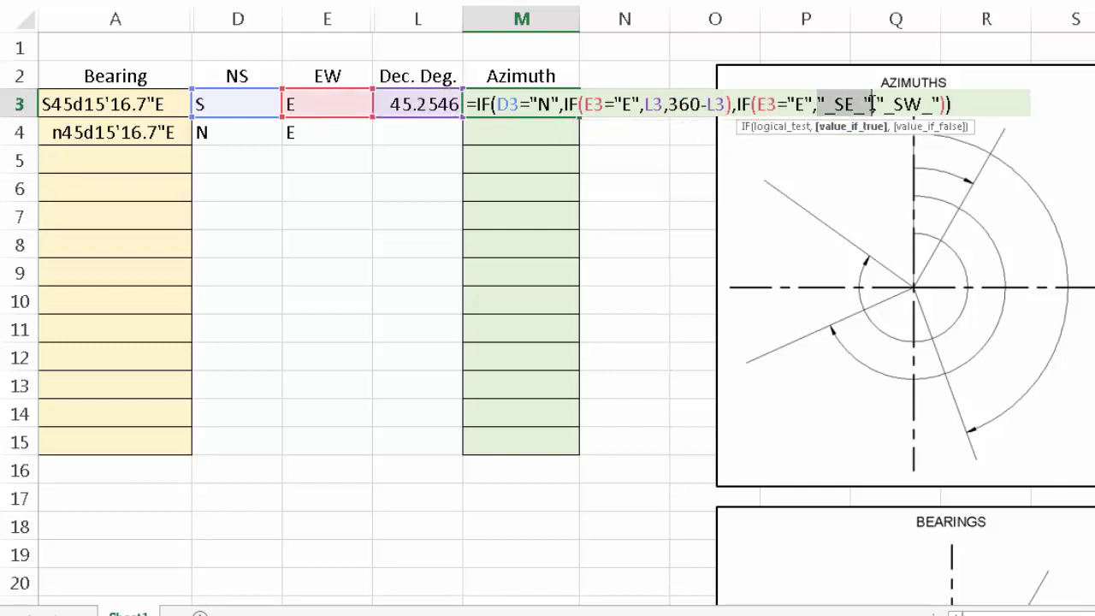
text(180-)
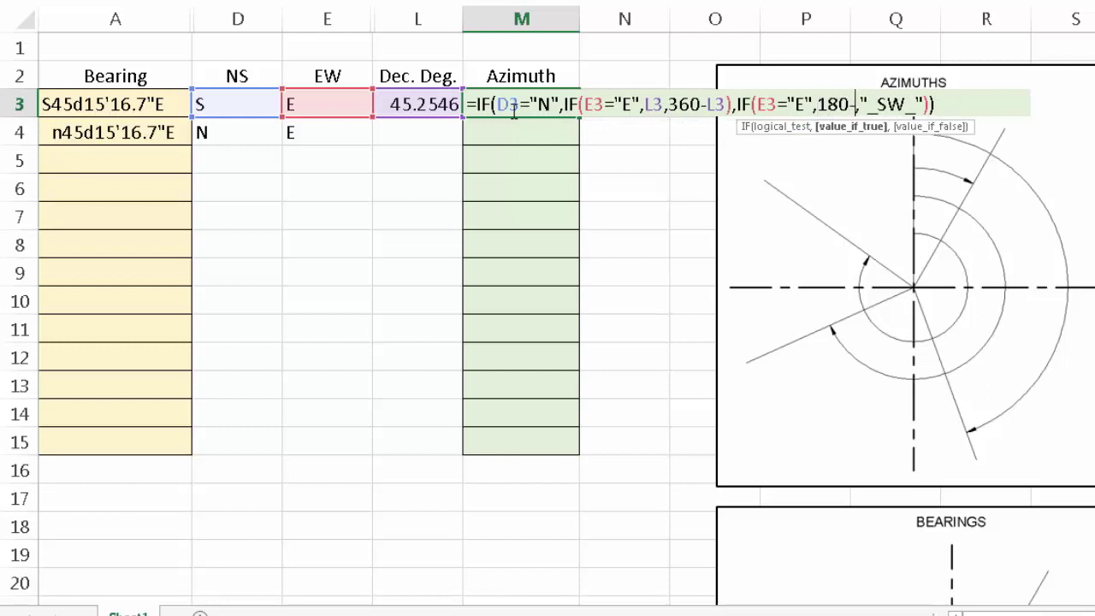
click(432, 102)
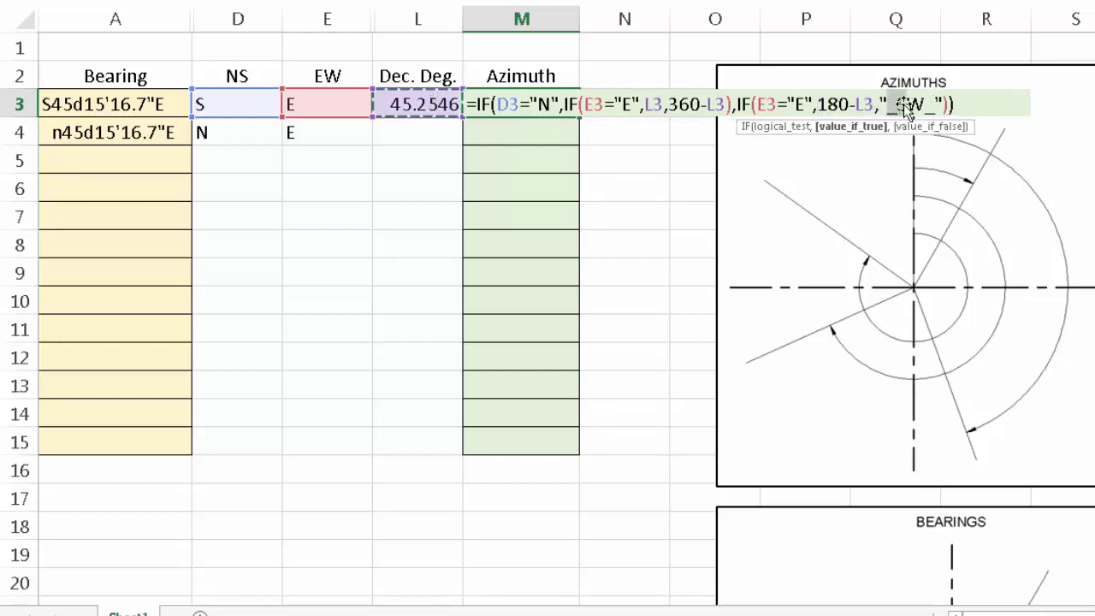
drag(888, 103, 941, 103)
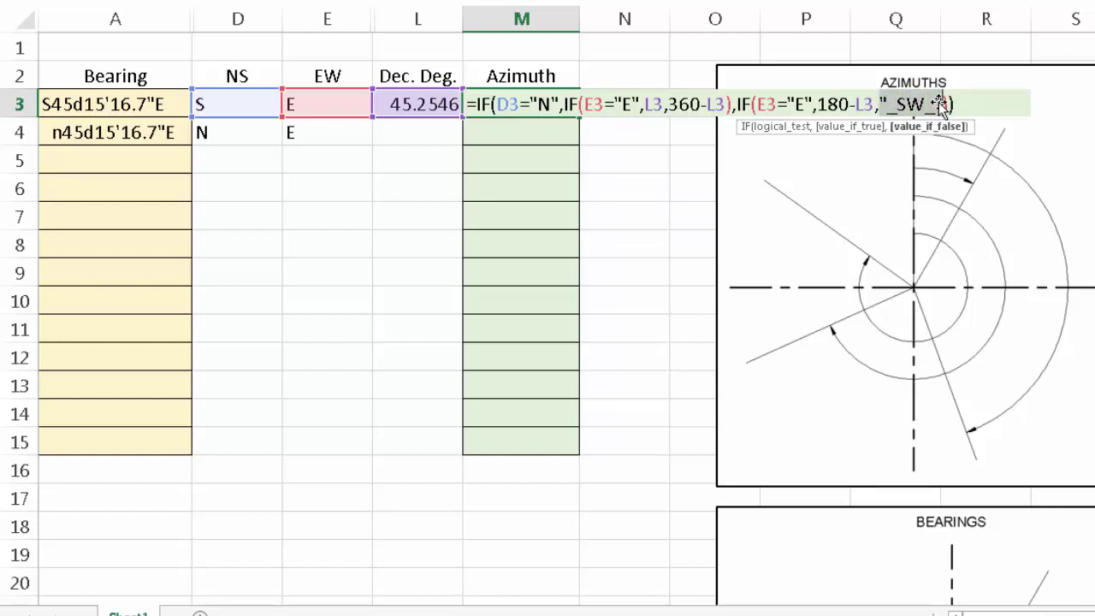
text(180+)
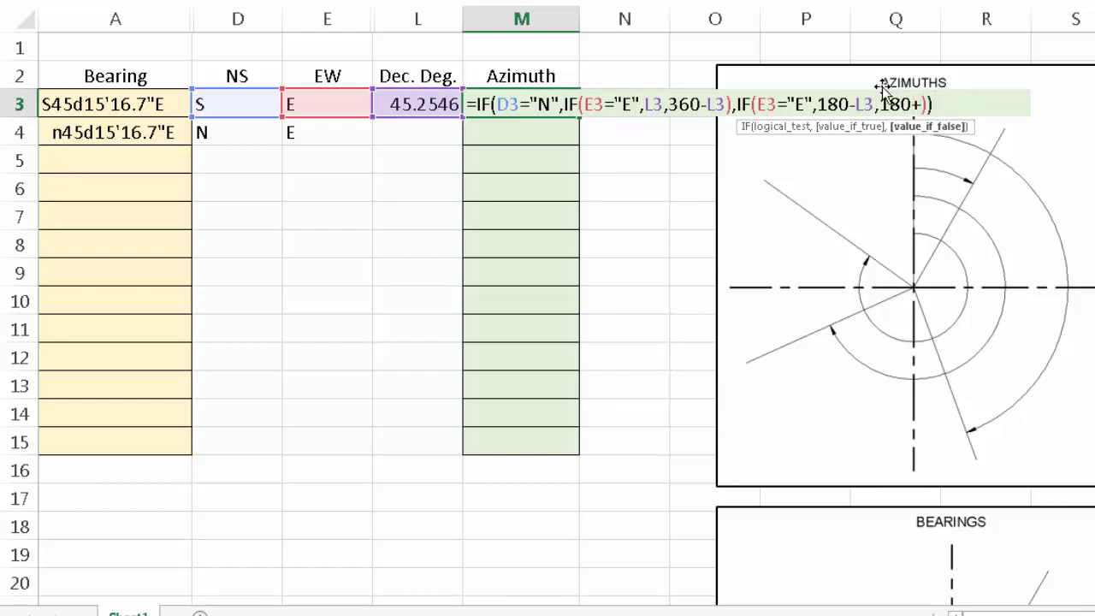
click(393, 104)
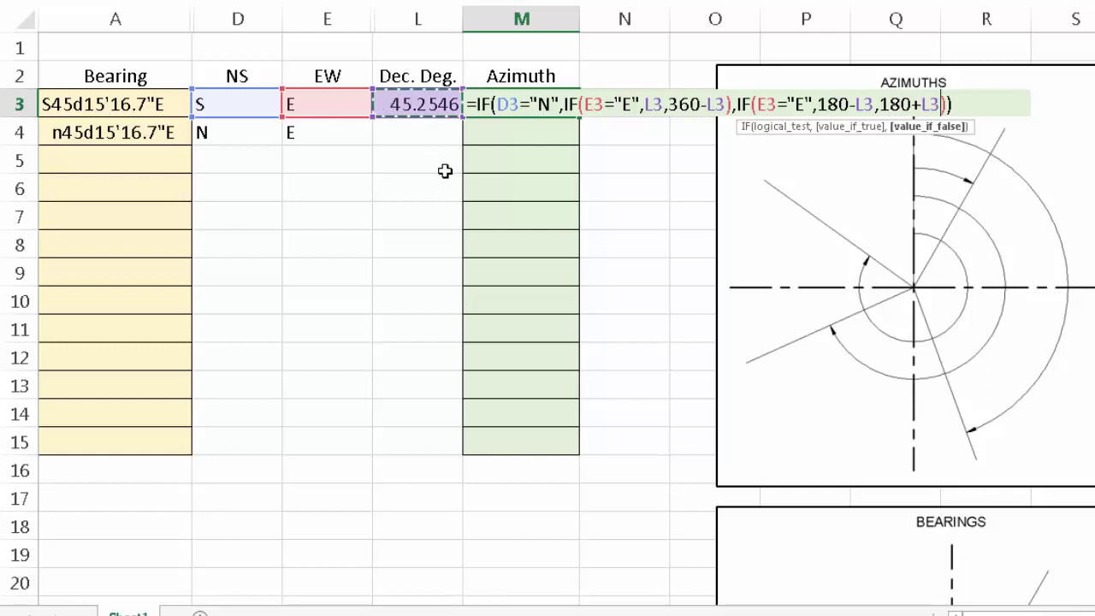
key(Return)
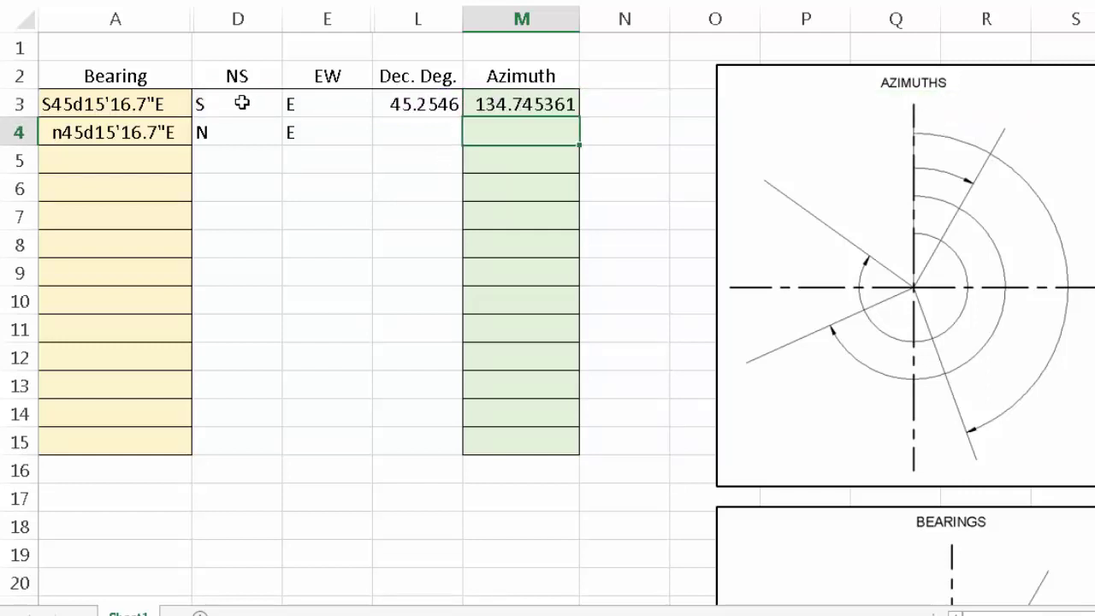
Step: Unhide the hidden columns between A and L
drag(183, 24, 445, 26)
right_click(446, 25)
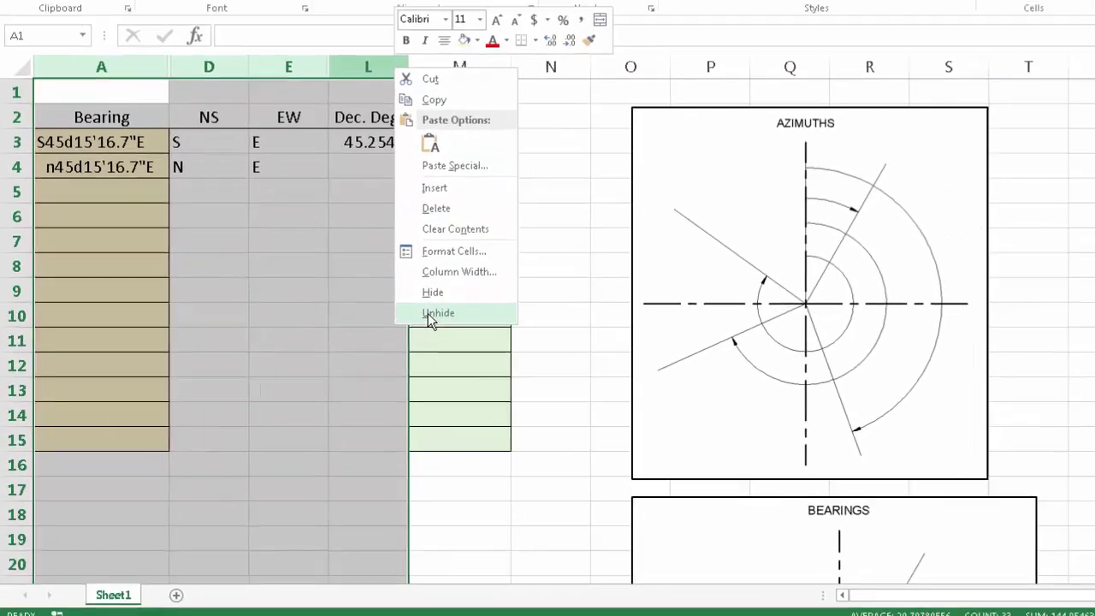
click(497, 298)
click(324, 313)
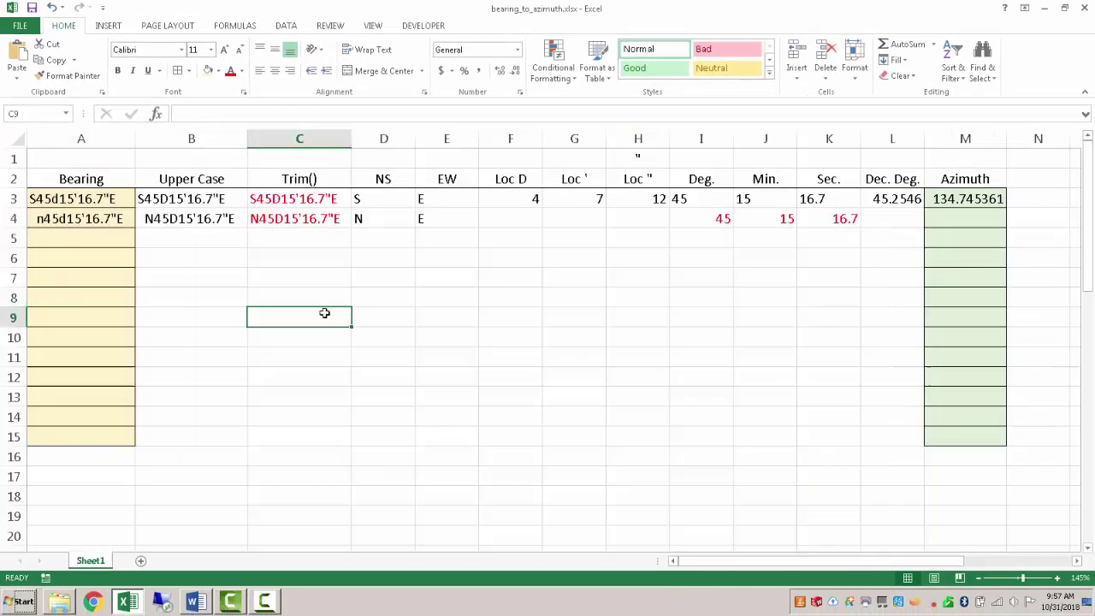
Step: Fill the formulas from B3:M3 down through row 15
click(177, 198)
drag(177, 198, 1008, 445)
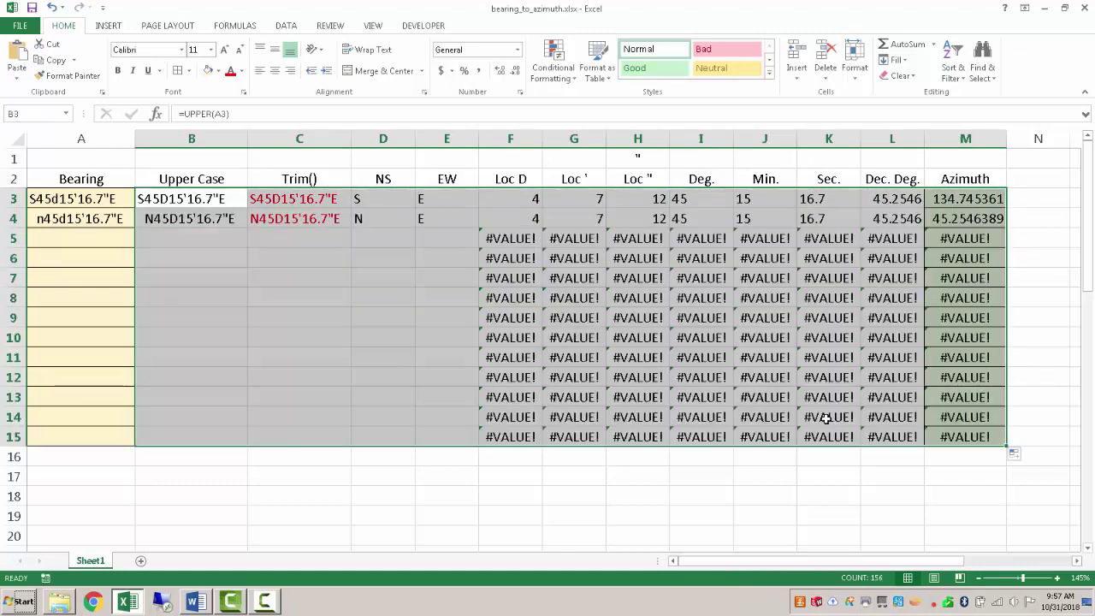
click(340, 376)
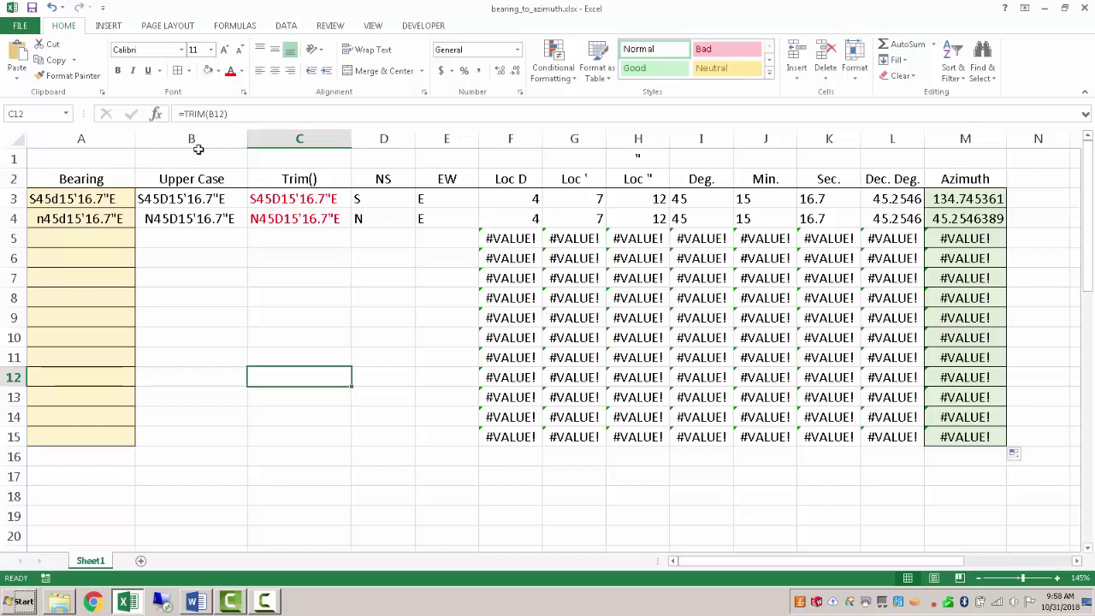
Step: Hide the intermediate calculation columns B through L, leaving the Bearing and Azimuth columns side by side
drag(198, 141, 909, 140)
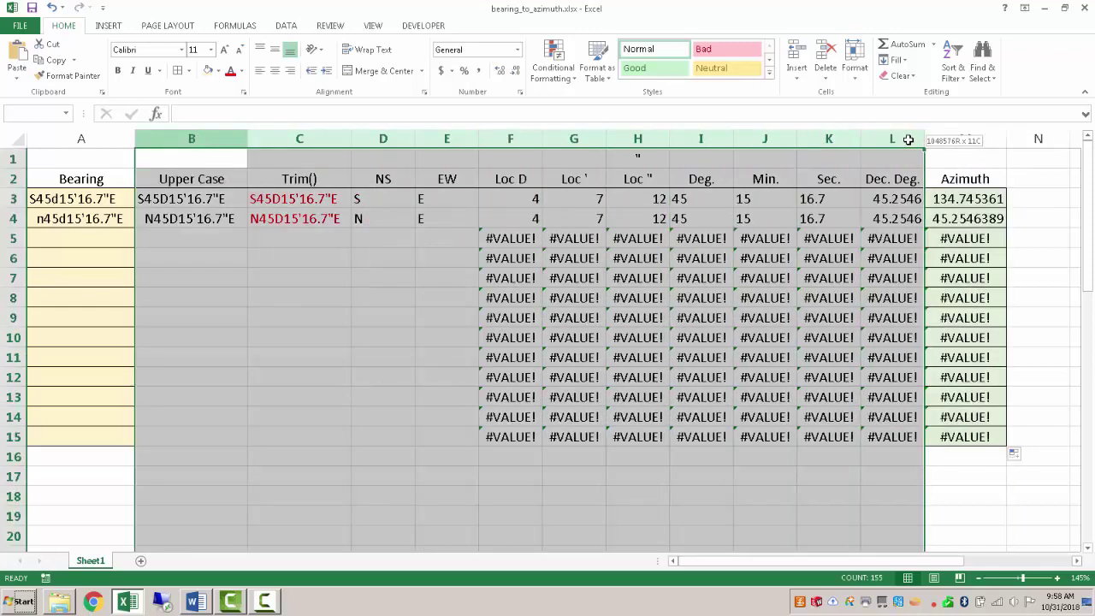
right_click(911, 140)
click(945, 320)
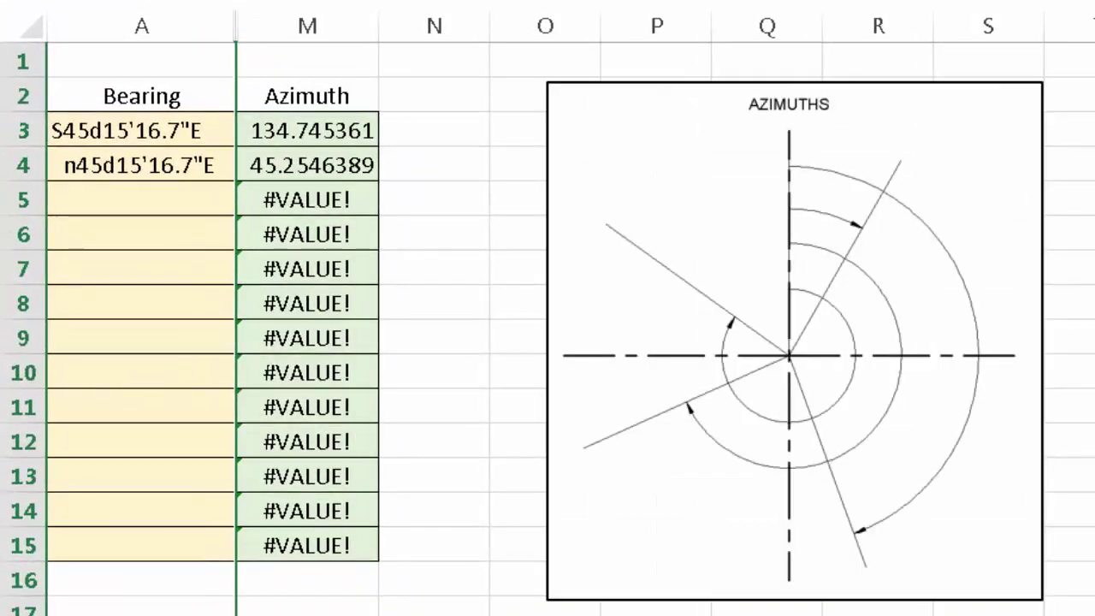
click(1063, 269)
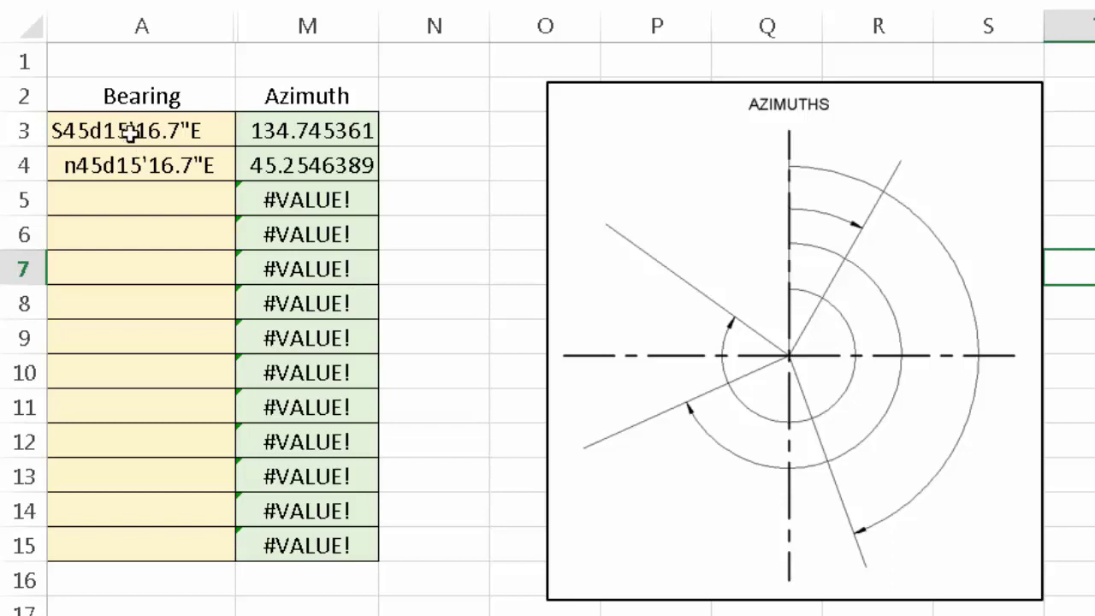
drag(123, 129, 119, 511)
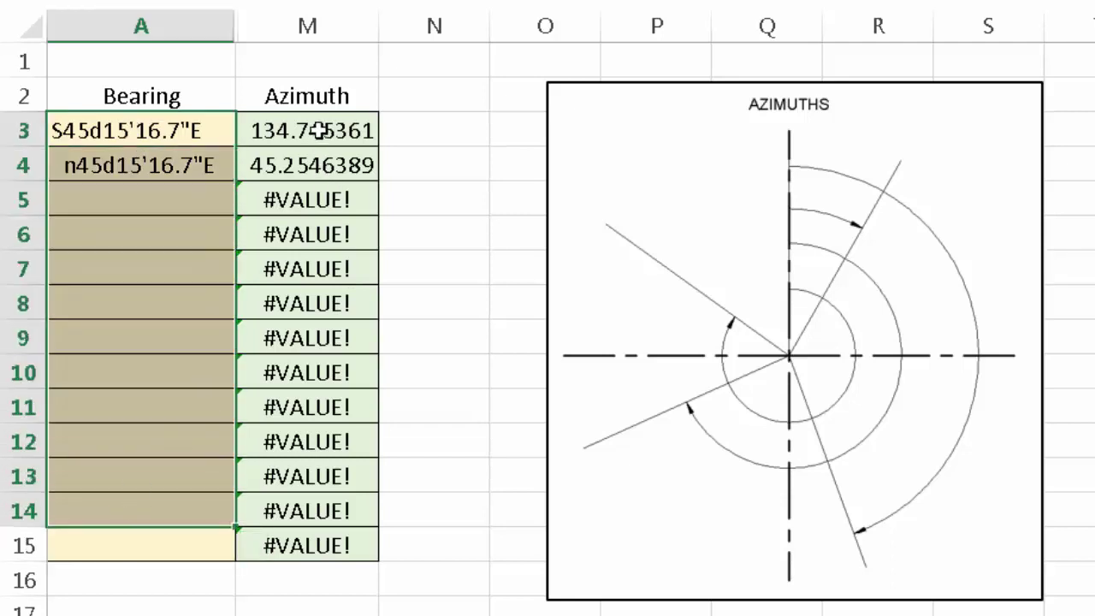
drag(325, 131, 310, 511)
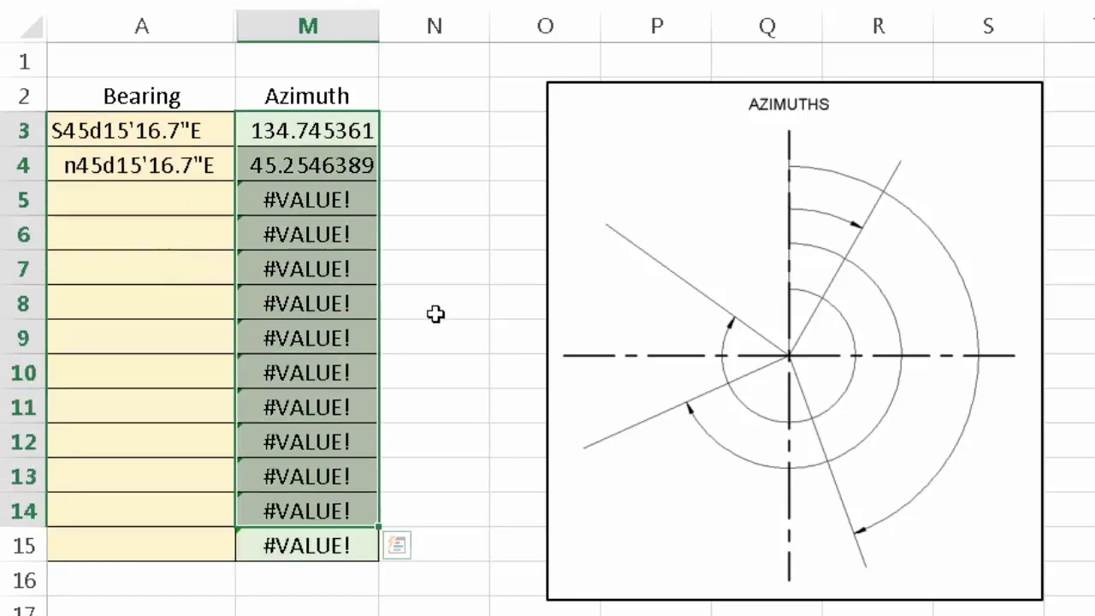
click(428, 267)
Step: Enter a new test bearing starting with S1d15' in cell A5 of the Bearing column
click(147, 207)
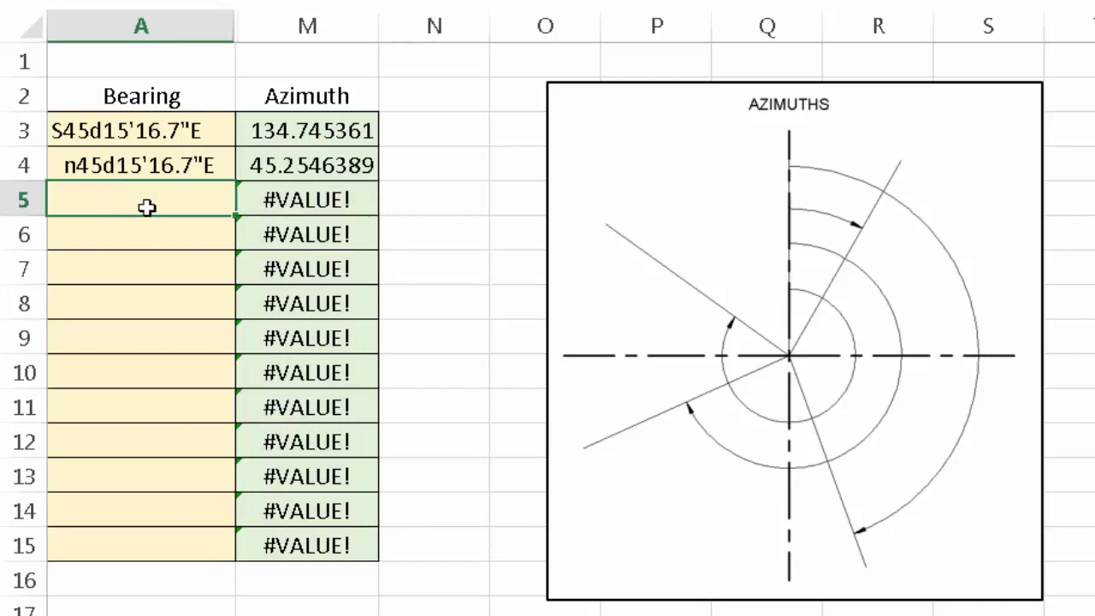
text(S)
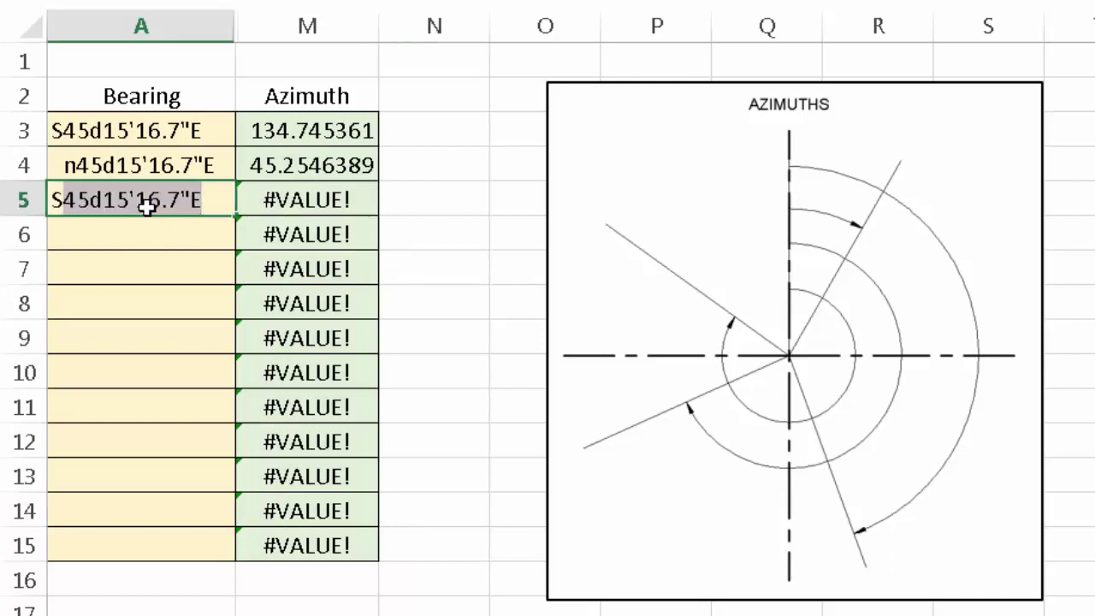
text(1d)
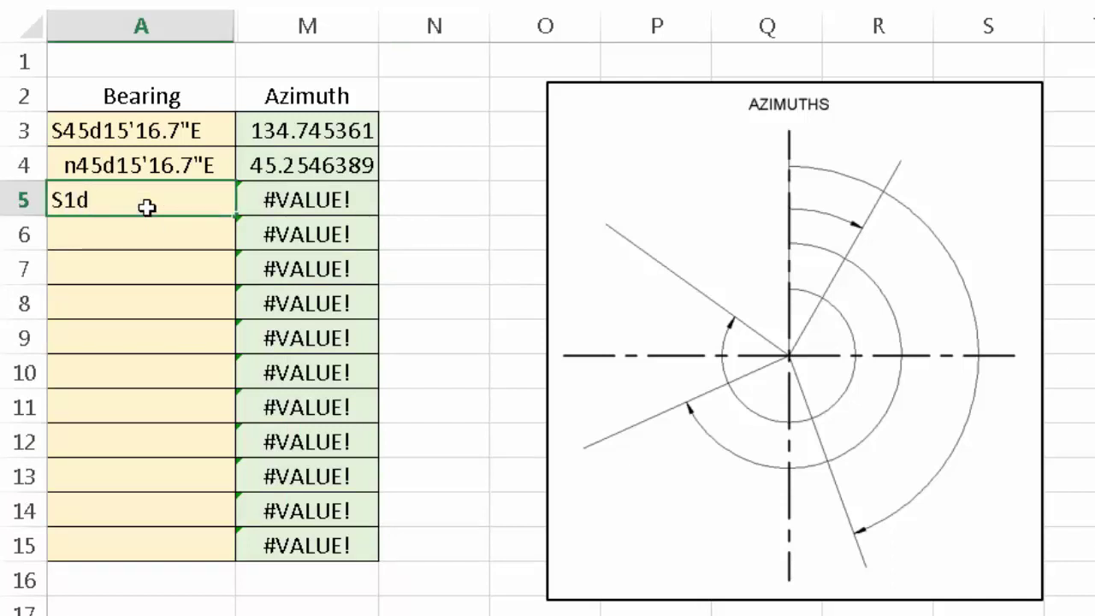
text(15)
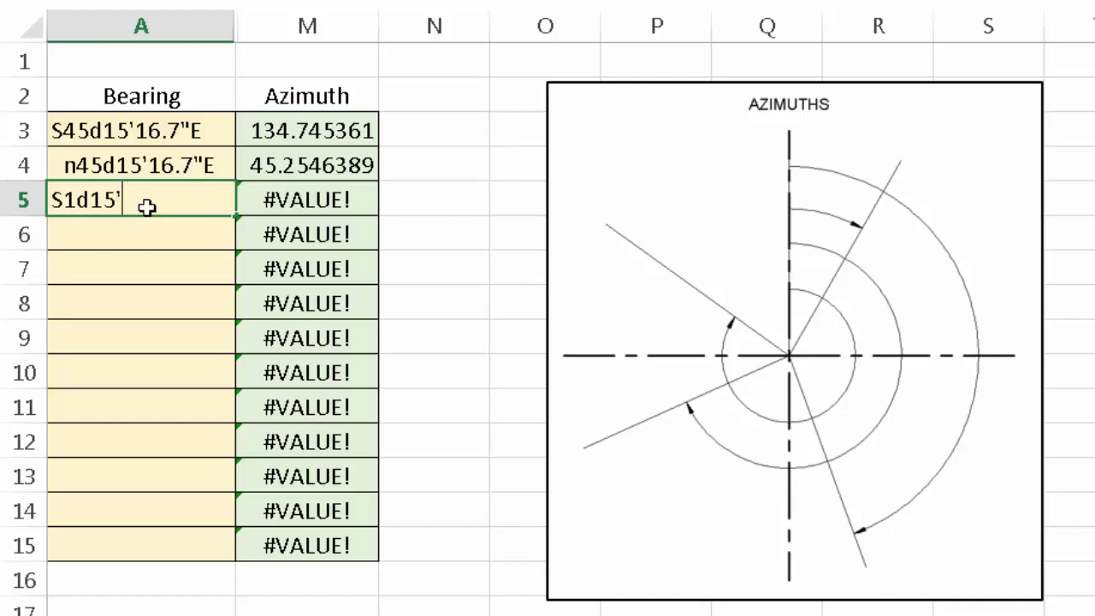